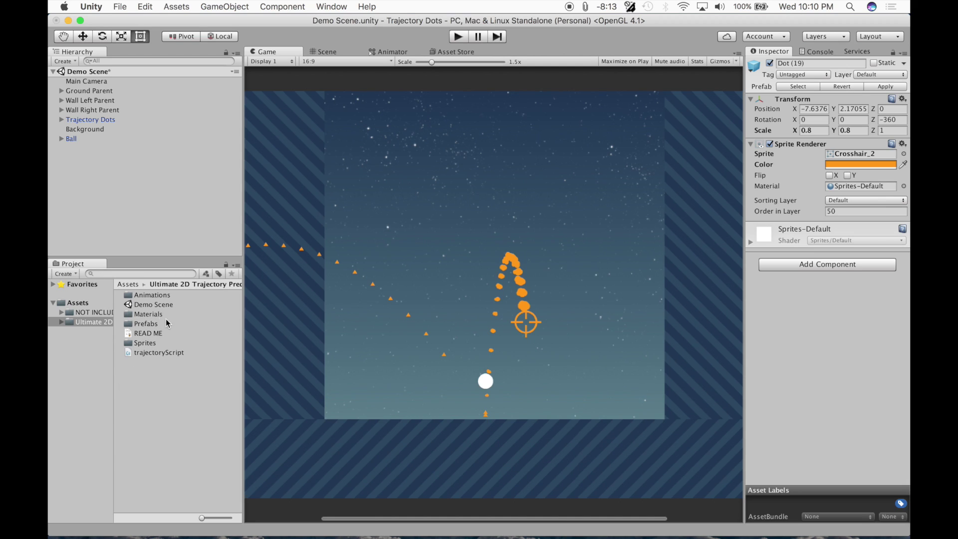
- Browse the package's Animations, Materials and Prefabs folders, checking the Help Gesture and Ball prefabs
left_click(150, 295)
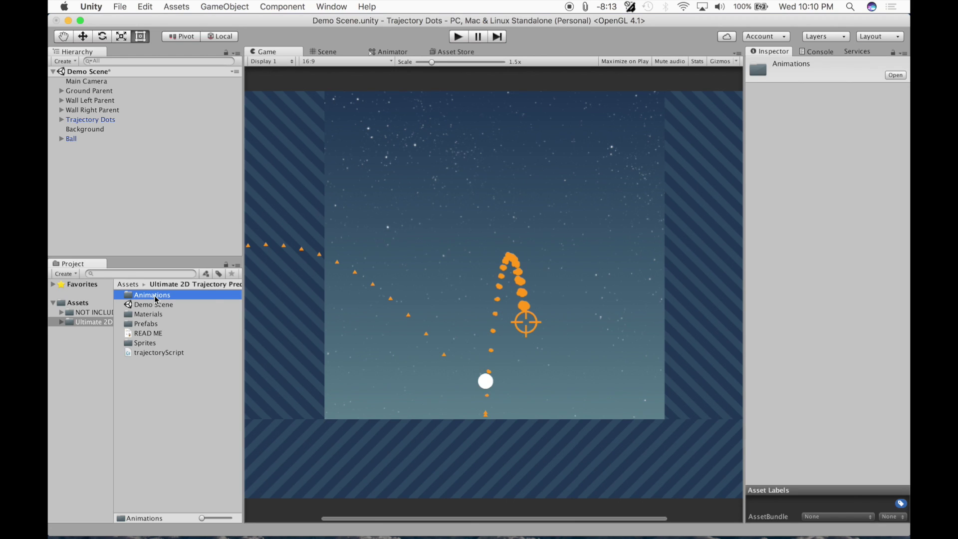
double_click(183, 295)
left_click(193, 285)
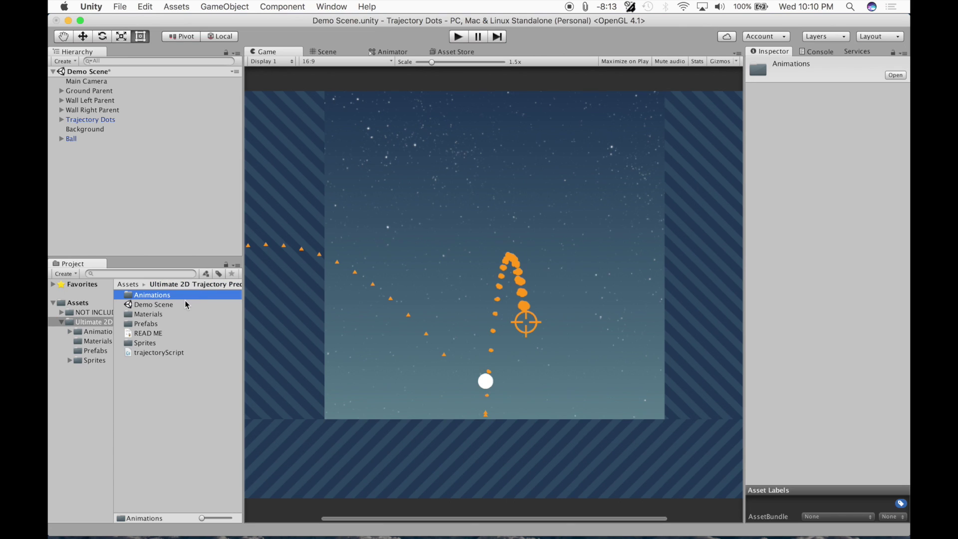
left_click(148, 307)
left_click(152, 314)
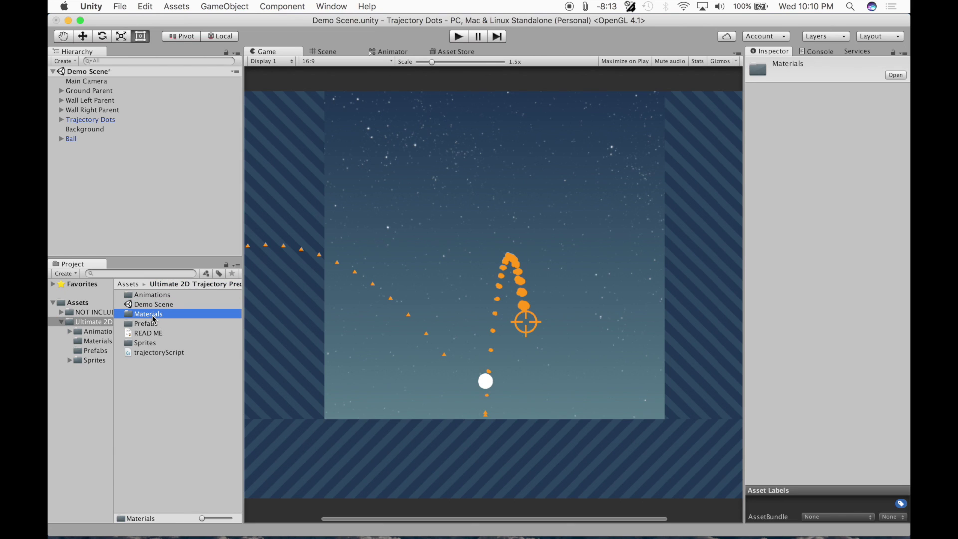
double_click(150, 319)
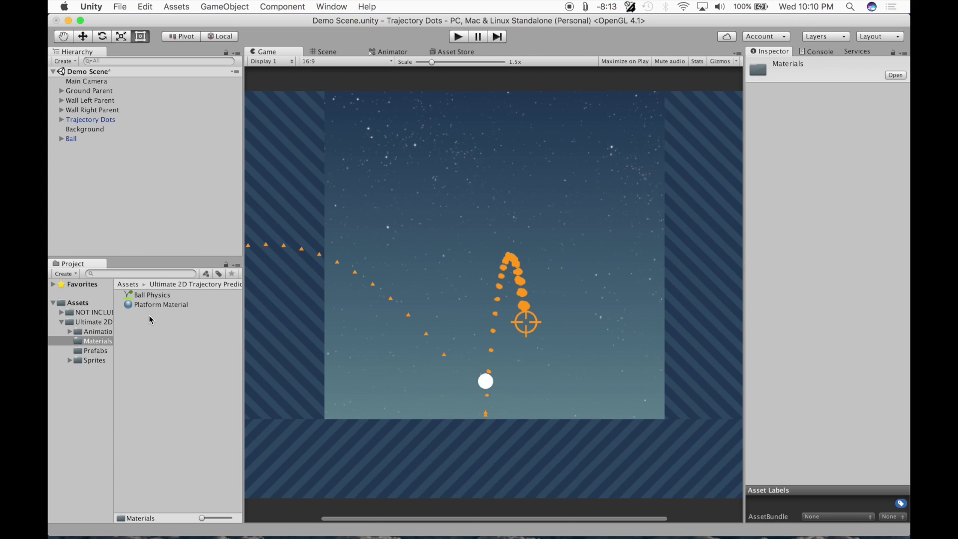
left_click(187, 289)
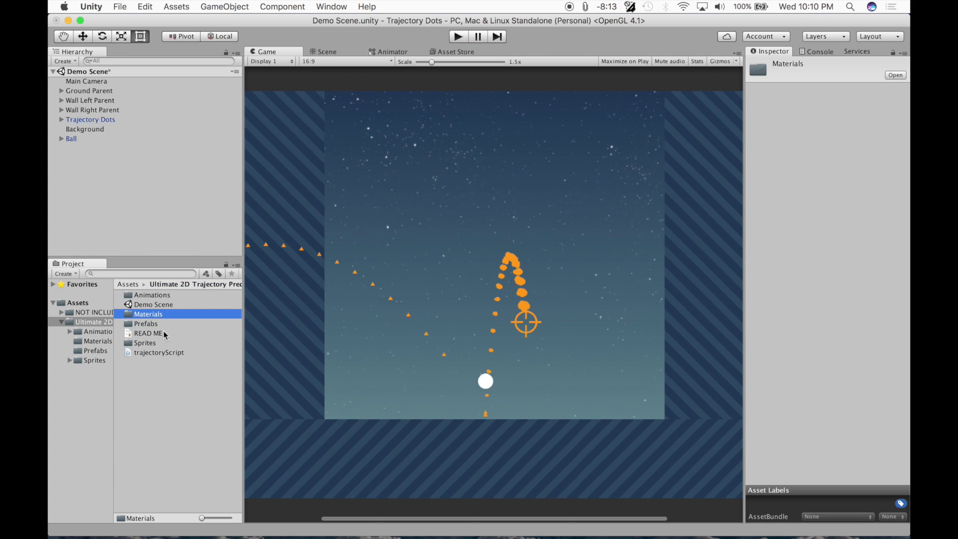
left_click(143, 327)
double_click(143, 326)
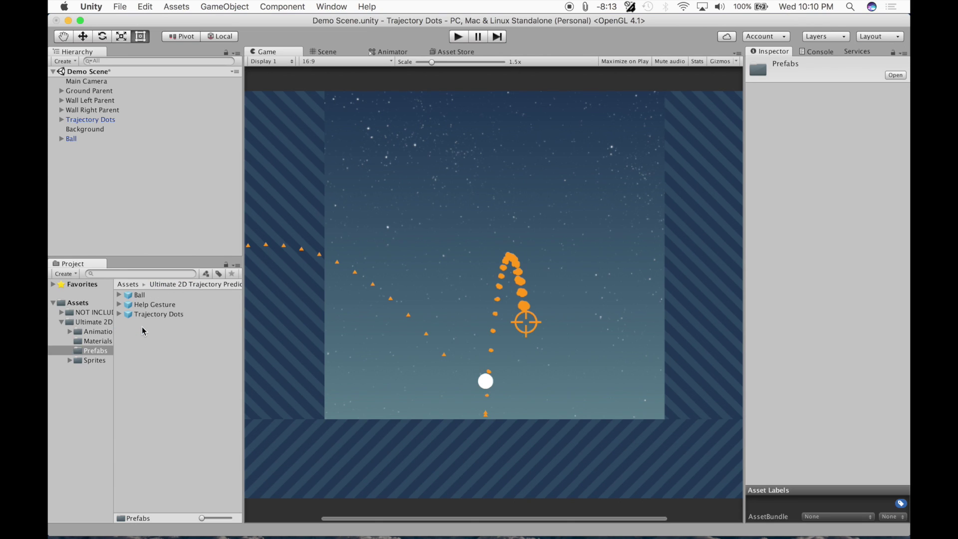
left_click(142, 305)
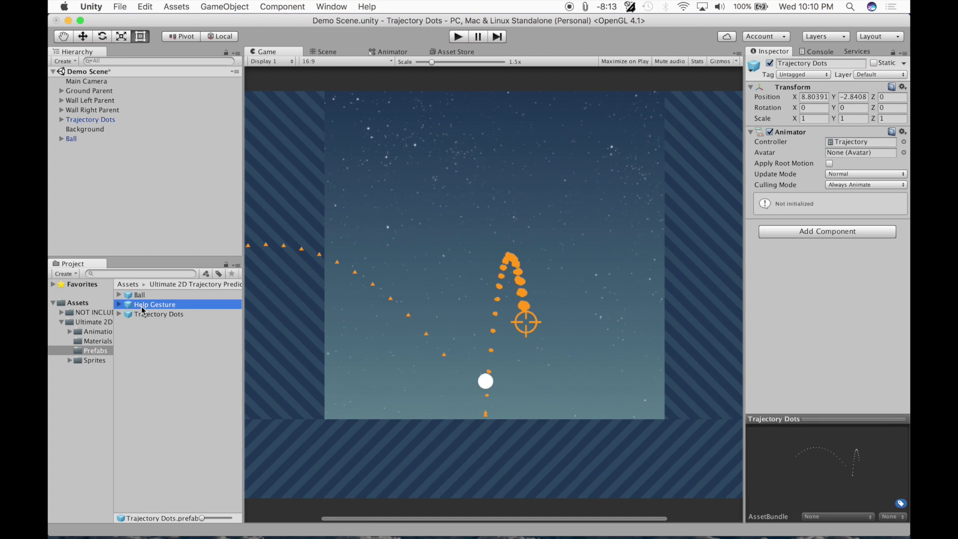
left_click(140, 294)
left_click(163, 285)
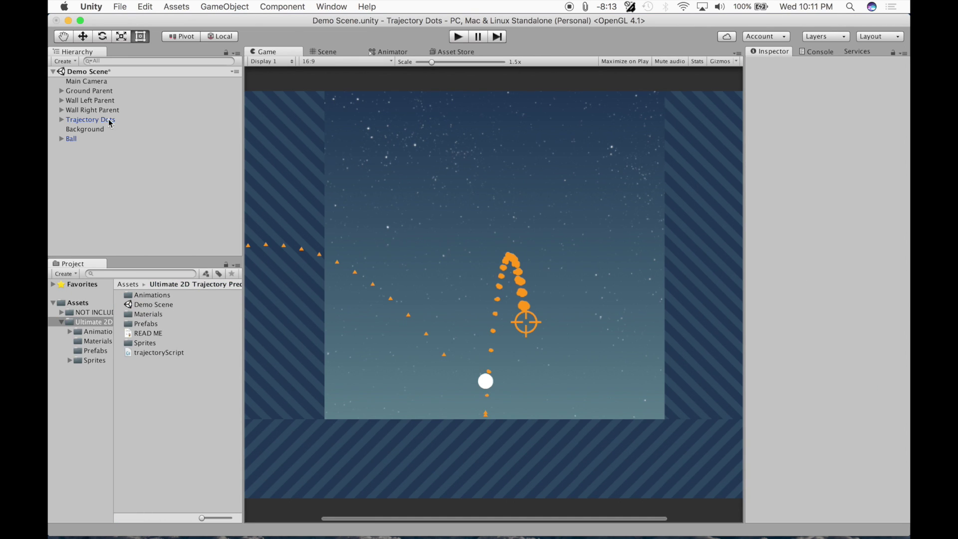
- Read the package's READ ME document, highlighting its opening lines, then close it
left_click(150, 325)
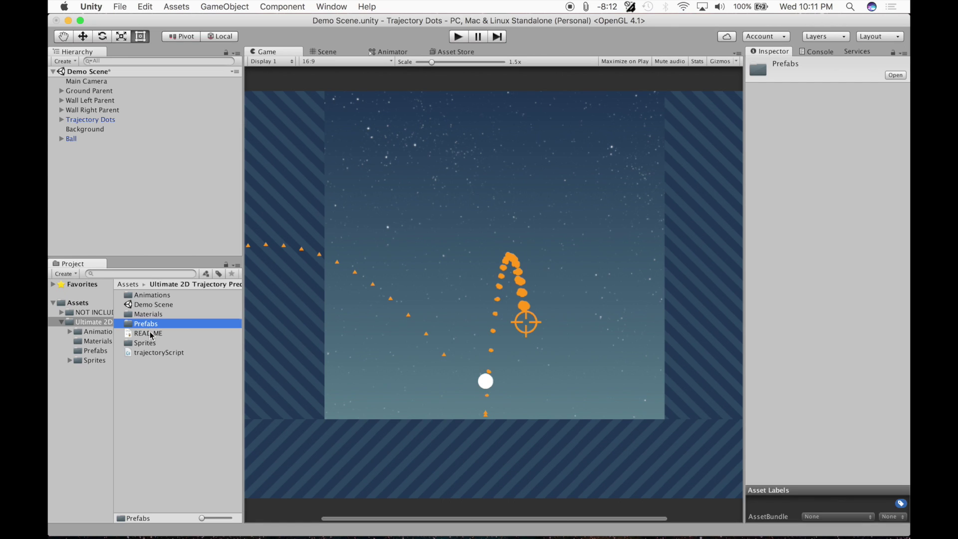
left_click(150, 333)
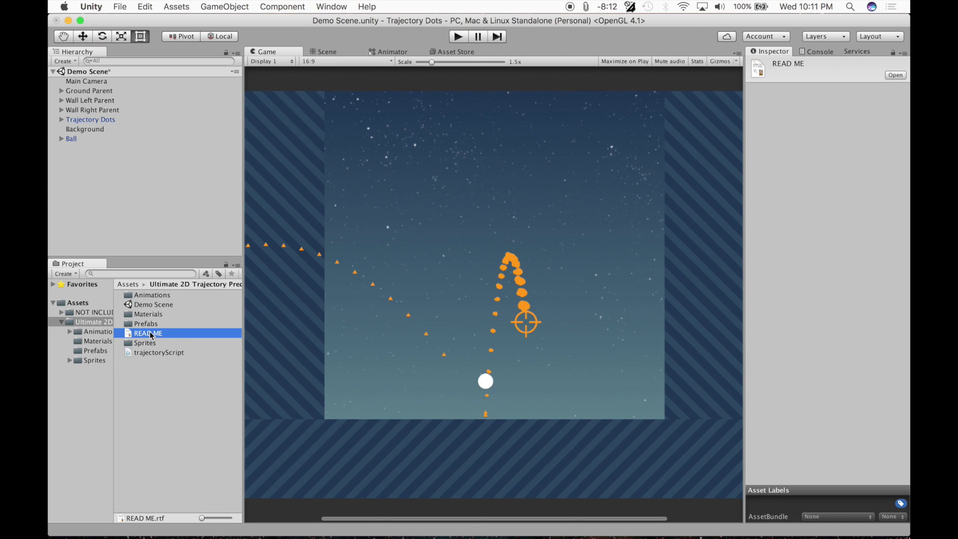
double_click(149, 331)
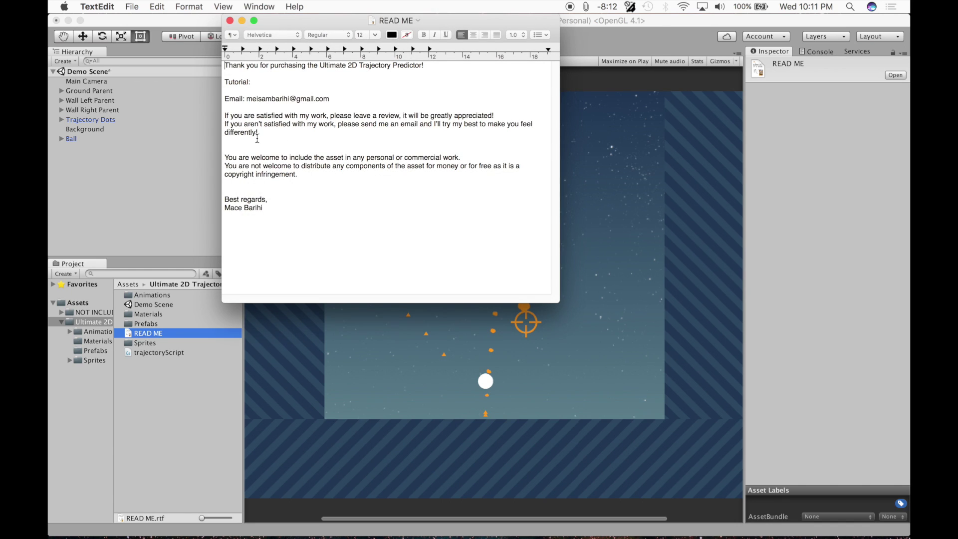
left_click_drag(330, 99, 223, 48)
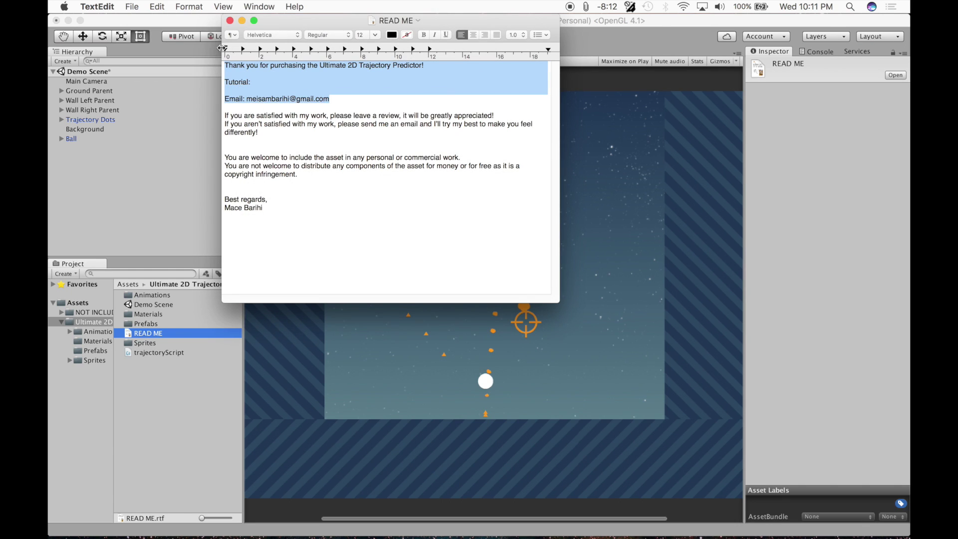
left_click(230, 21)
left_click(128, 368)
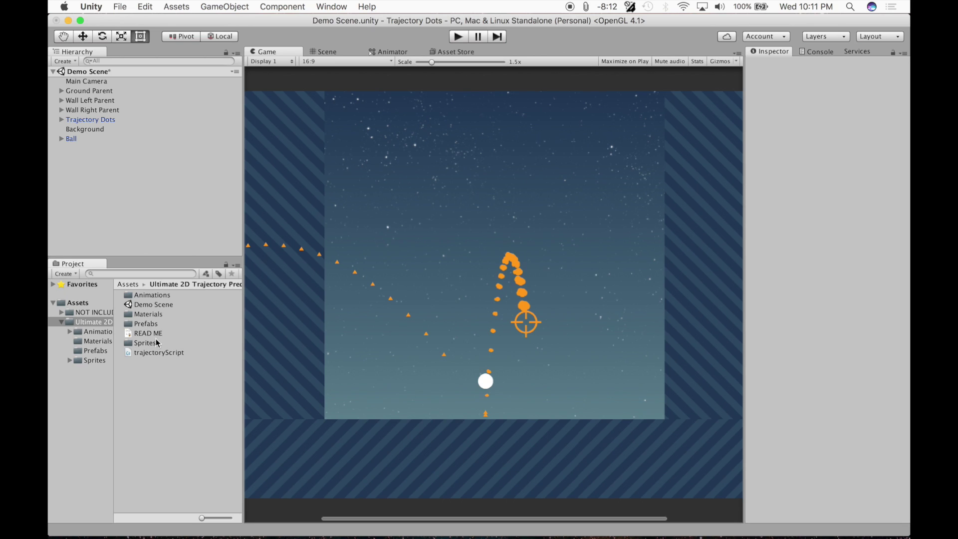
- Look through the Sprites and Dots folders and the trajectoryScript source, ending in Prefabs
double_click(145, 344)
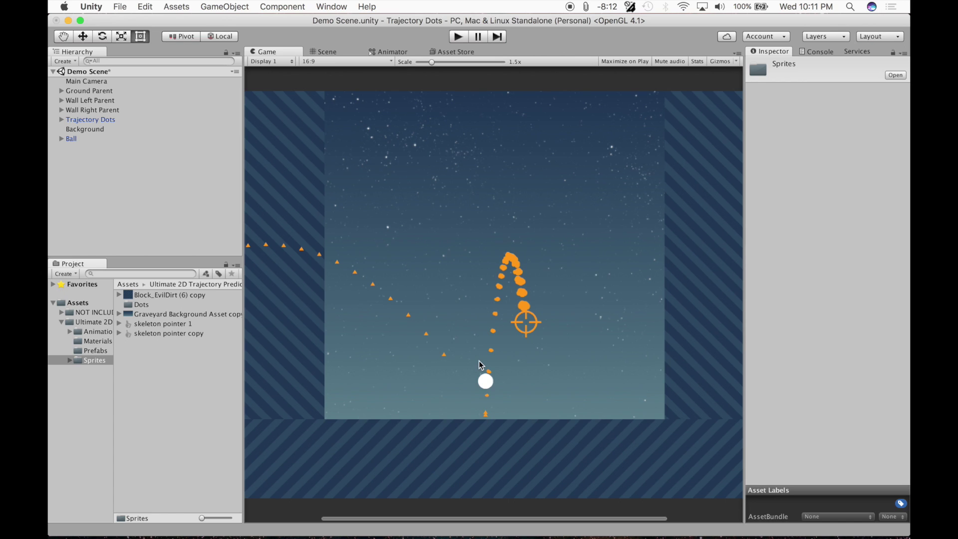
double_click(141, 304)
scroll(158, 363, "up", 10)
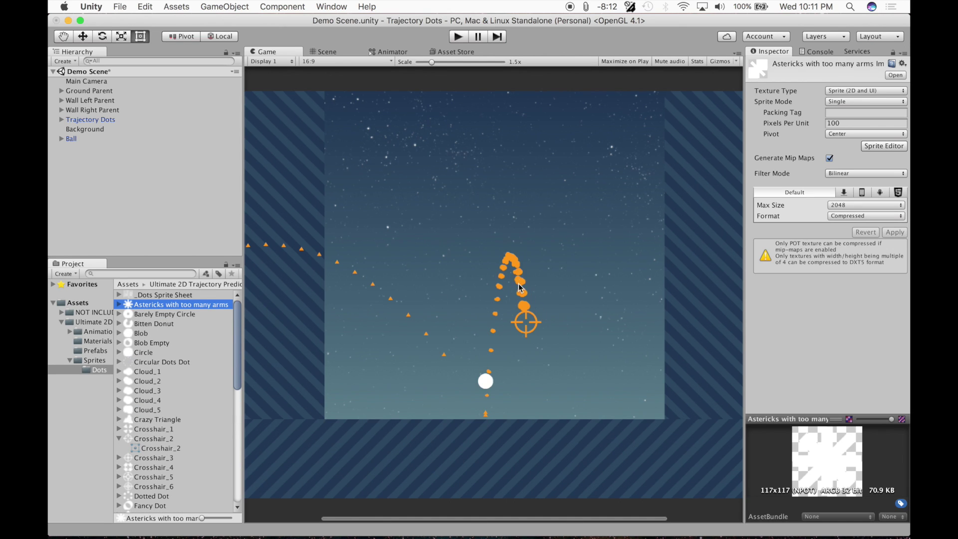
left_click(203, 284)
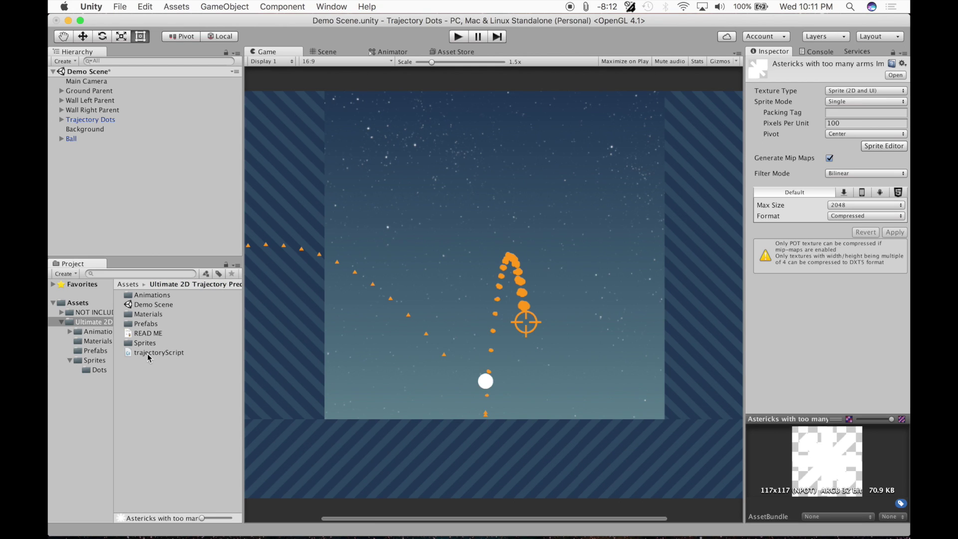
left_click(148, 353)
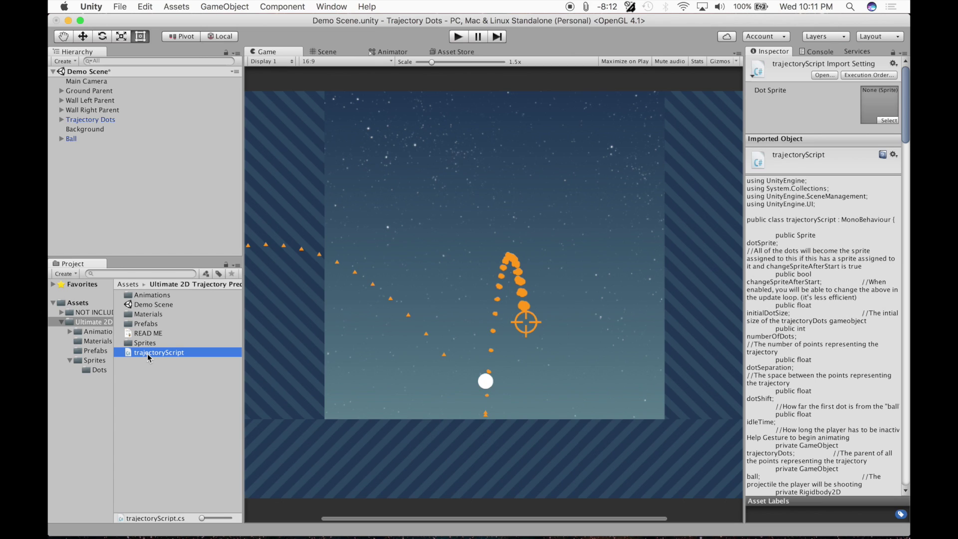
left_click(146, 325)
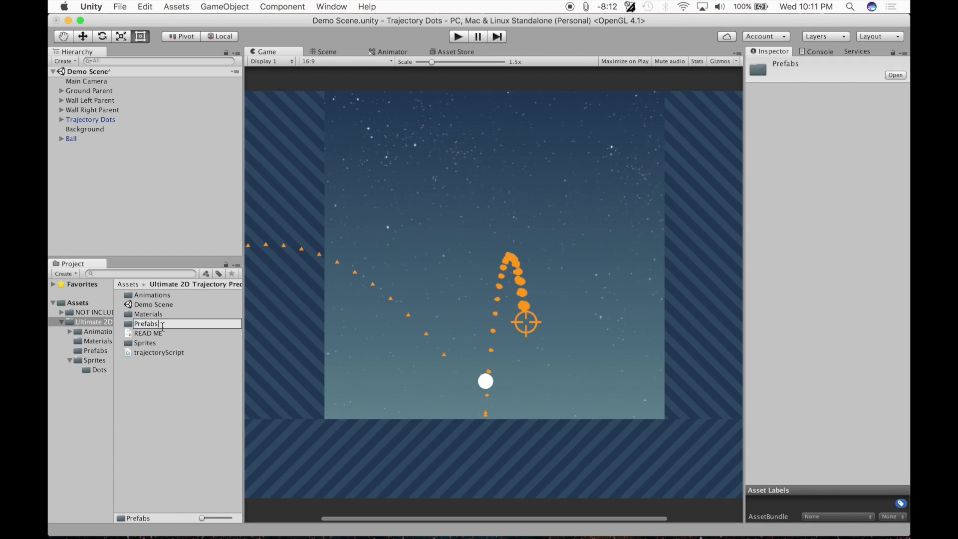
- Delete the scene's Ball and drag a fresh Ball prefab into the Hierarchy
left_click(125, 191)
left_click(84, 141)
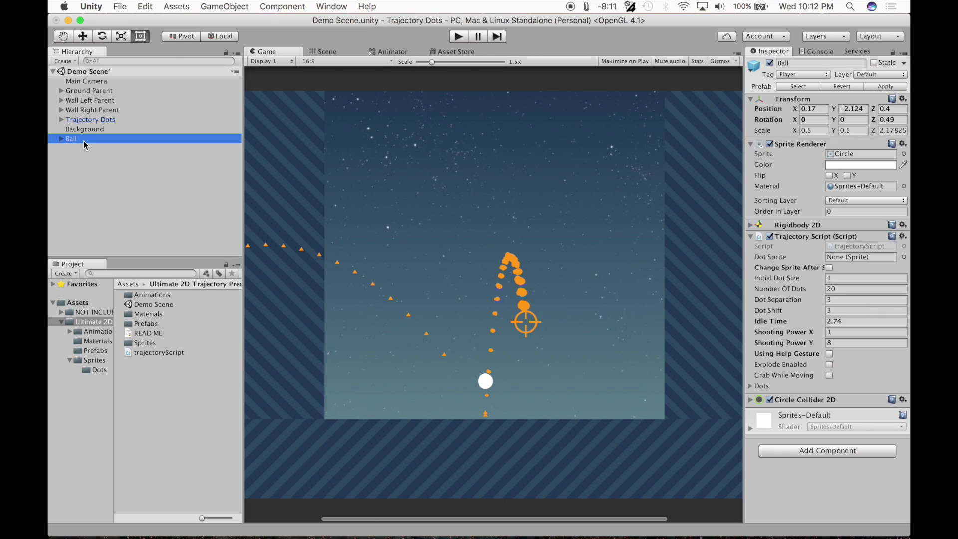
key("super+BackSpace")
double_click(149, 323)
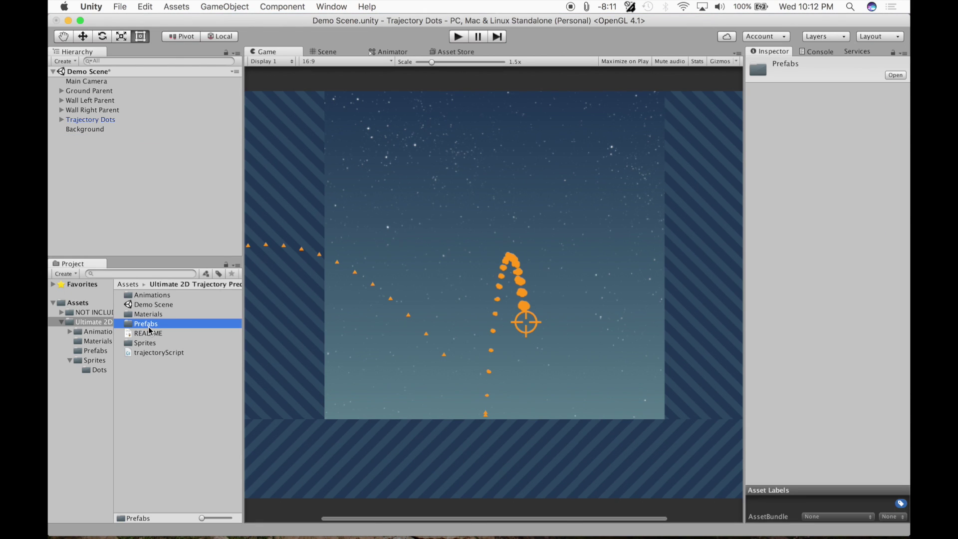
left_click_drag(139, 295, 104, 161)
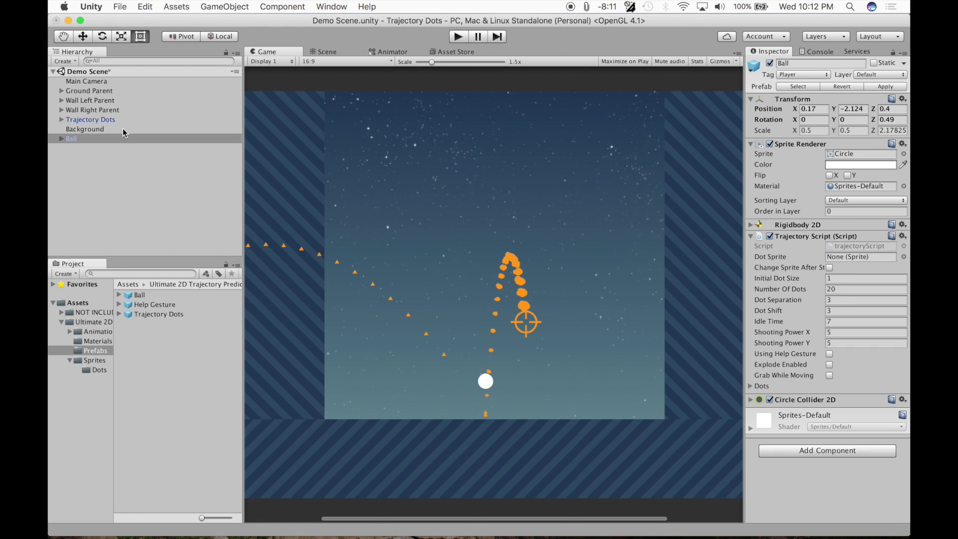
- Test the new Ball in play mode by pulling back and launching it
left_click(458, 37)
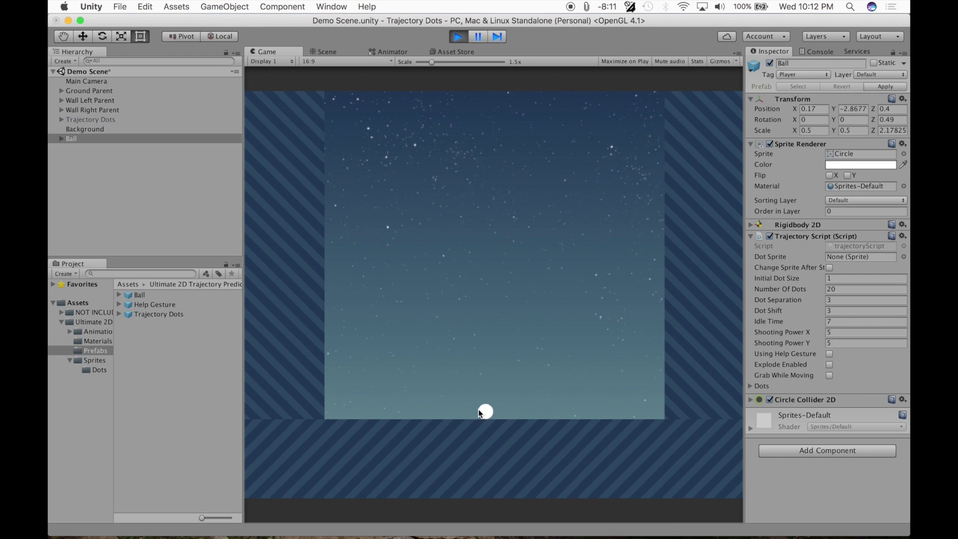
left_click_drag(484, 421, 510, 431)
left_click(464, 37)
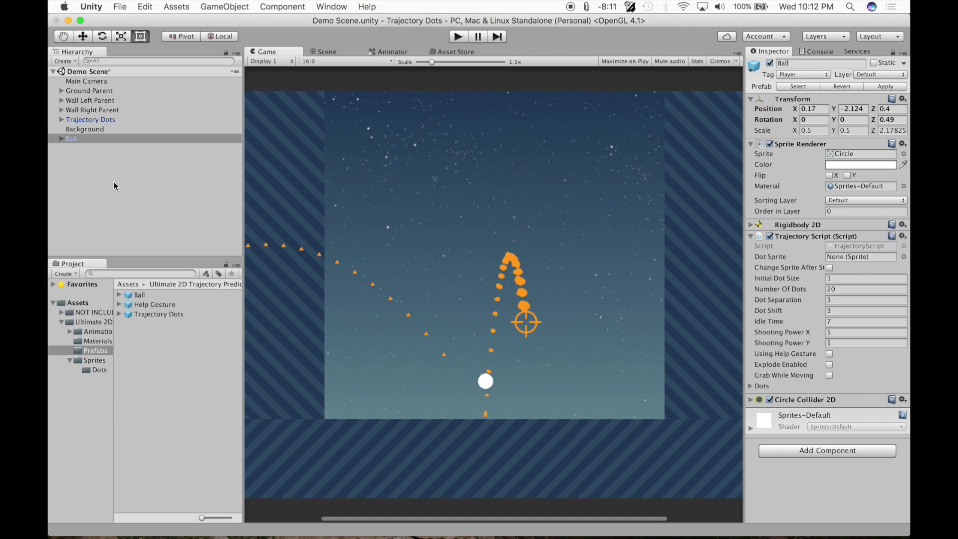
- Expand Ball to inspect Ball Click Area, then expand Trajectory Dots to check Dot (0)
left_click(94, 139)
left_click(75, 144)
left_click(61, 139)
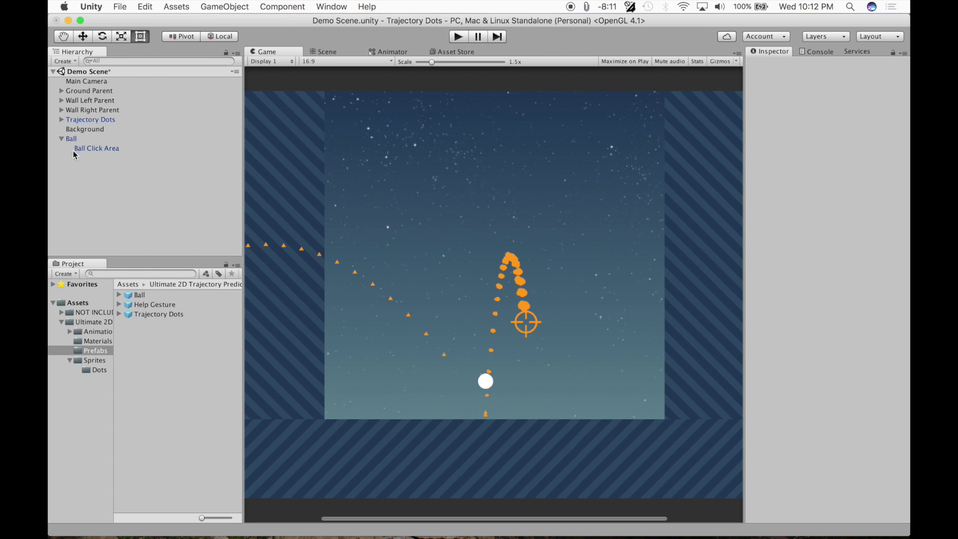
left_click(74, 150)
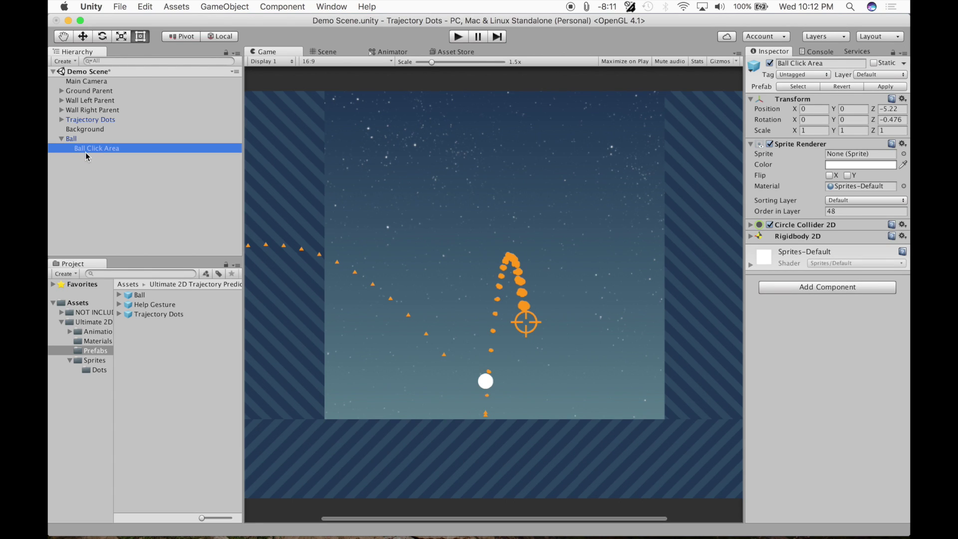
left_click(85, 152)
left_click(85, 149)
left_click(61, 138)
left_click(63, 120)
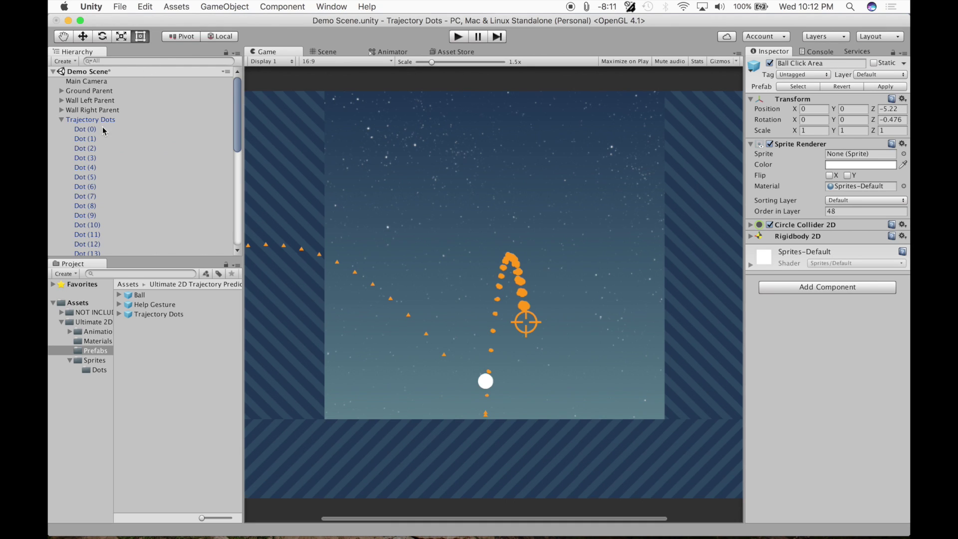
left_click(103, 129)
left_click(61, 120)
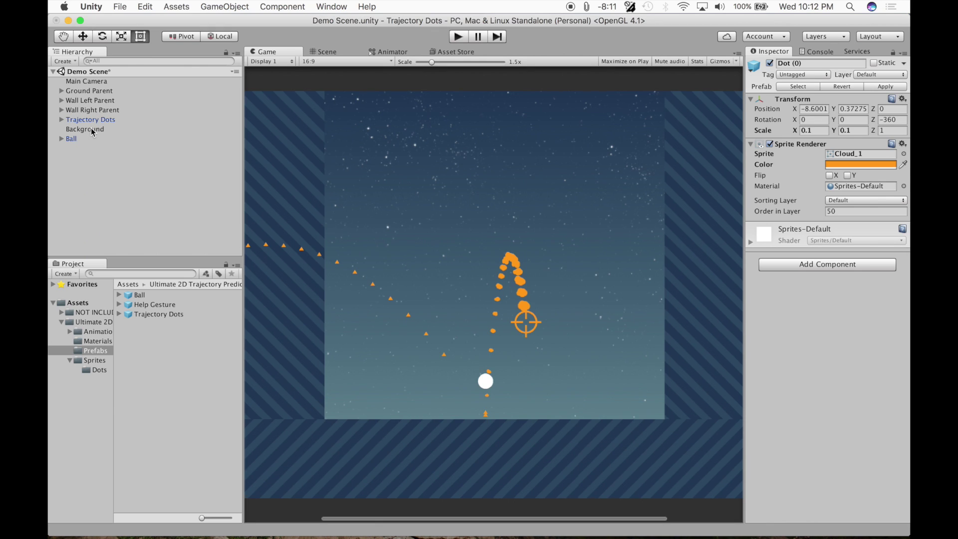
- Add the Help Gesture prefab, inspect Gesture Pointer and Gesture Ball, then expand Ball again
left_click_drag(141, 305, 75, 170)
left_click(64, 149)
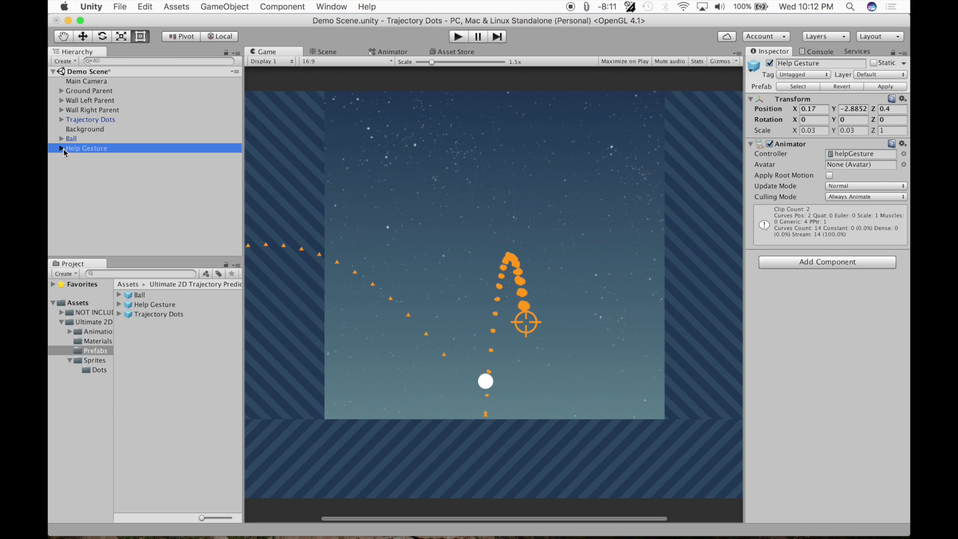
left_click(84, 158)
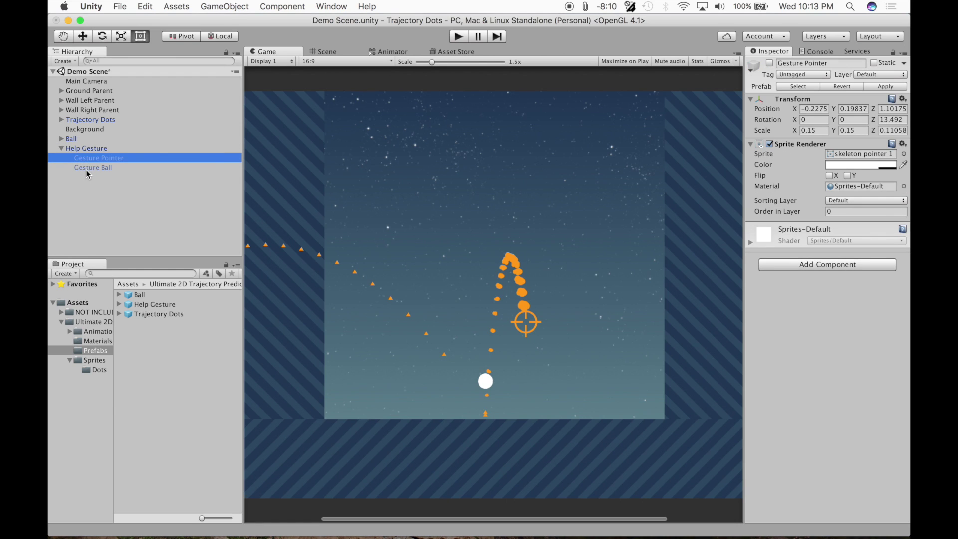
left_click(86, 169)
left_click(62, 149)
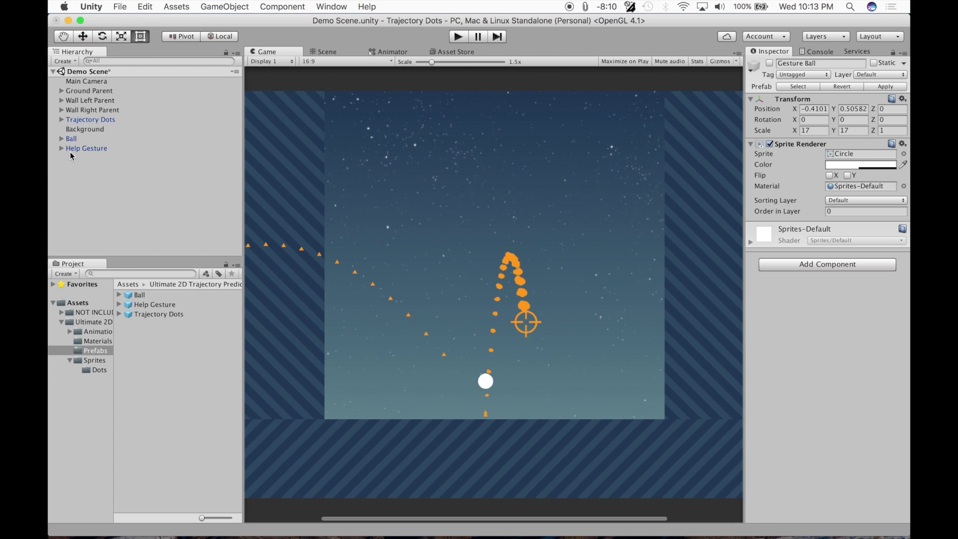
left_click(62, 149)
left_click(63, 149)
left_click(61, 139)
key("super+p")
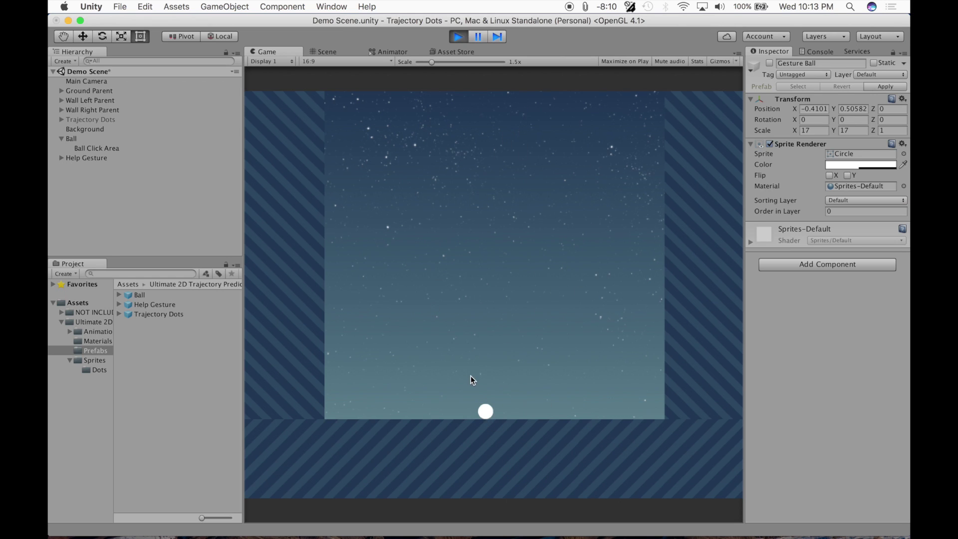
left_click_drag(488, 386, 469, 412)
left_click(458, 36)
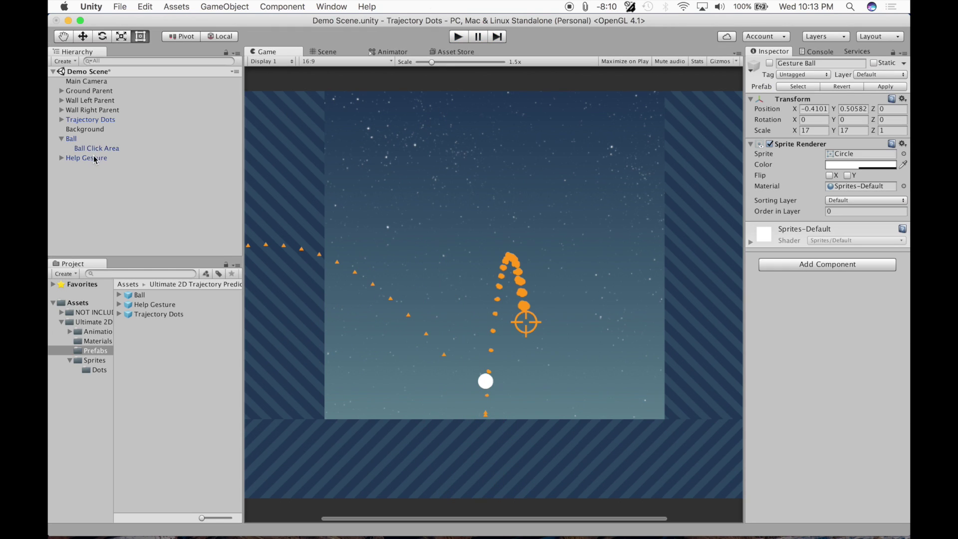
- Set the Ball Click Area's Circle Collider 2D radius to 1.66
left_click(86, 148)
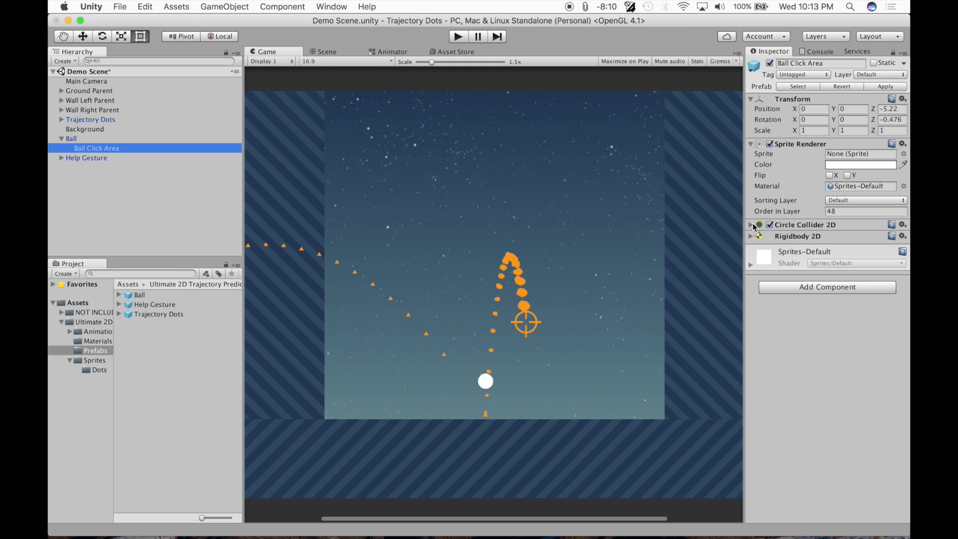
left_click(750, 226)
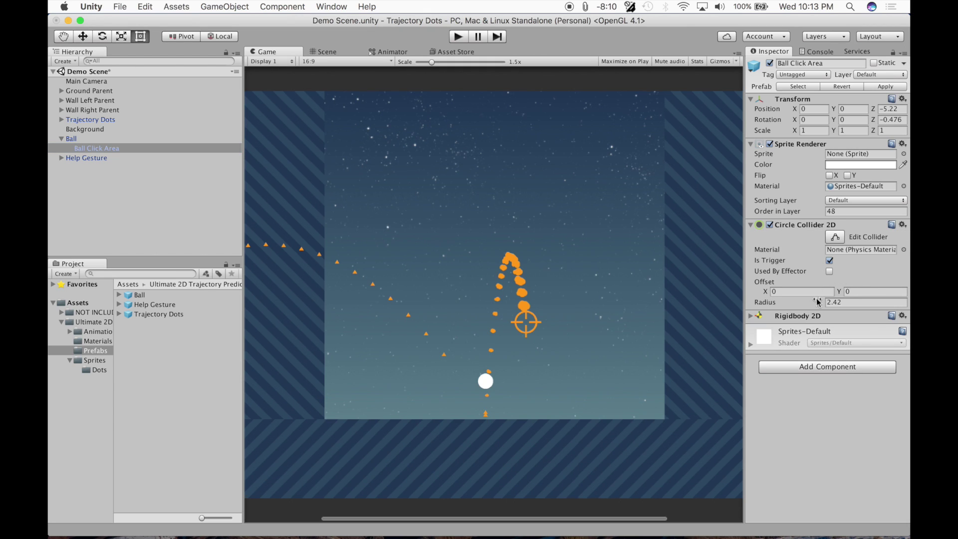
left_click(333, 59)
left_click(325, 52)
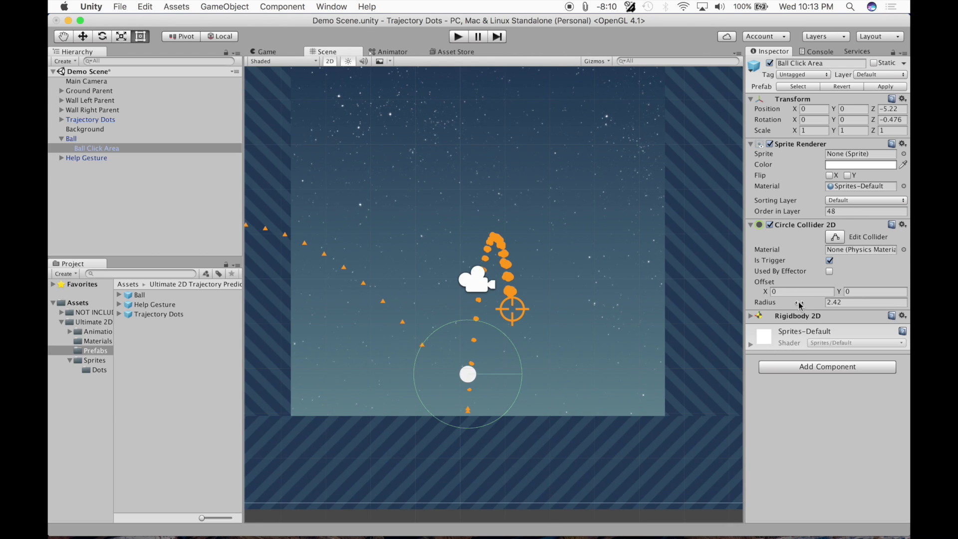
left_click_drag(777, 303, 753, 325)
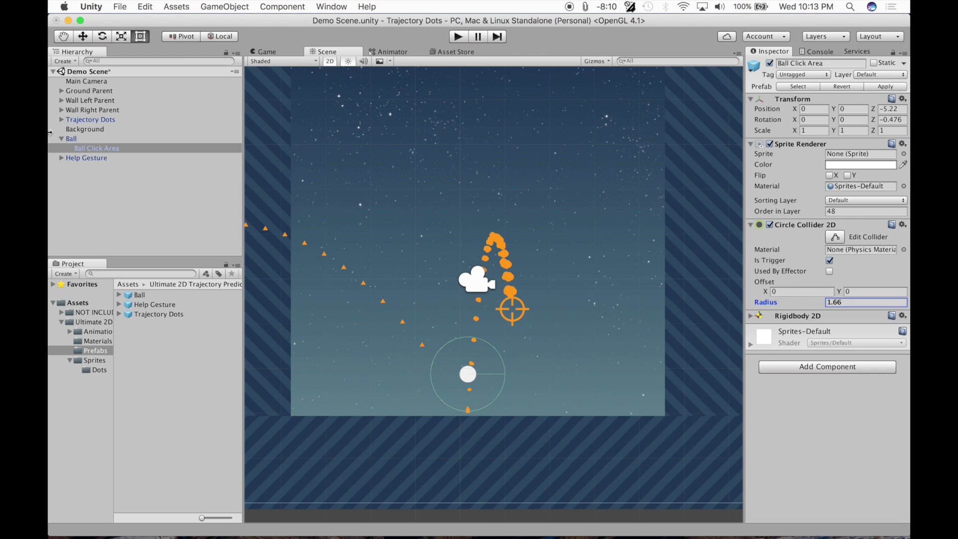
- Inspect the Ball and Help Gesture objects, then locate the Ball's trajectoryScript asset
left_click(62, 139)
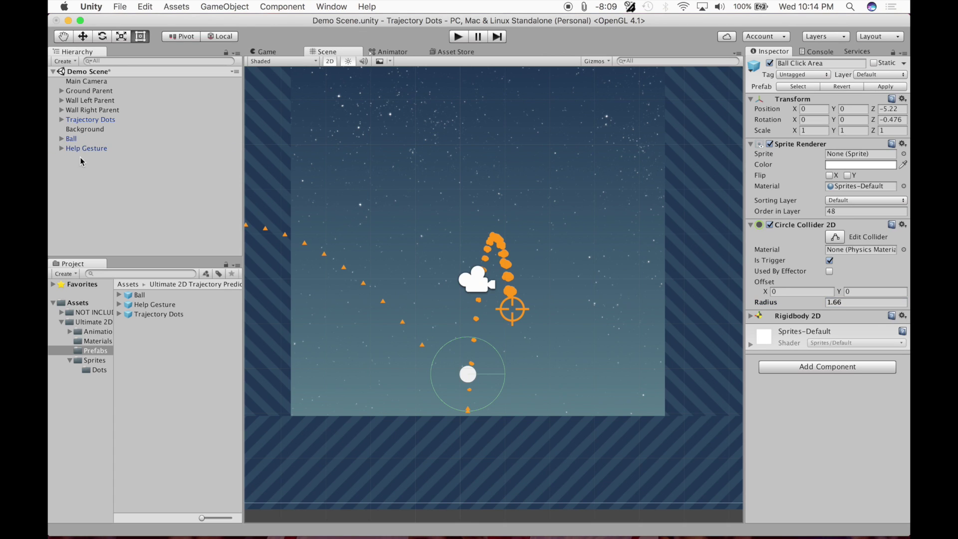
left_click(61, 139)
left_click(61, 158)
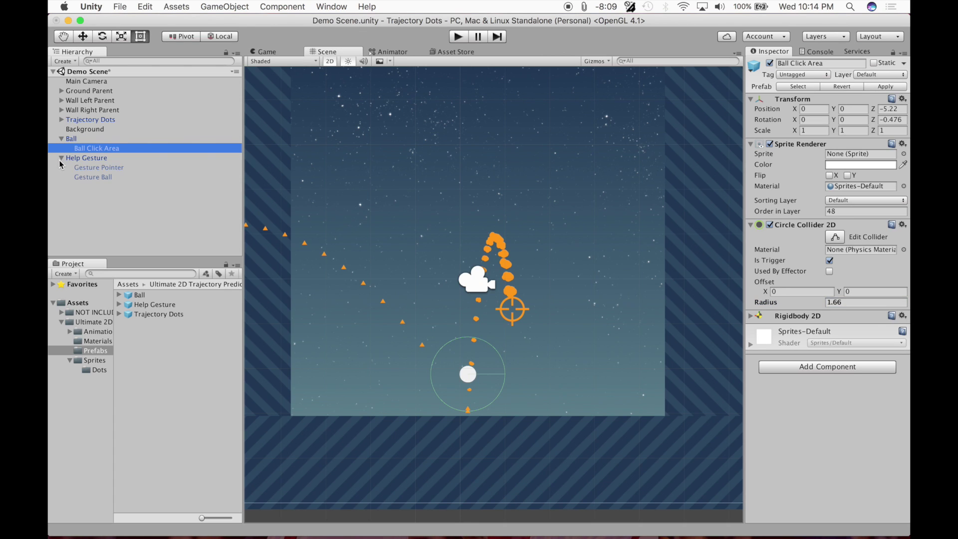
left_click(61, 158)
left_click(75, 141)
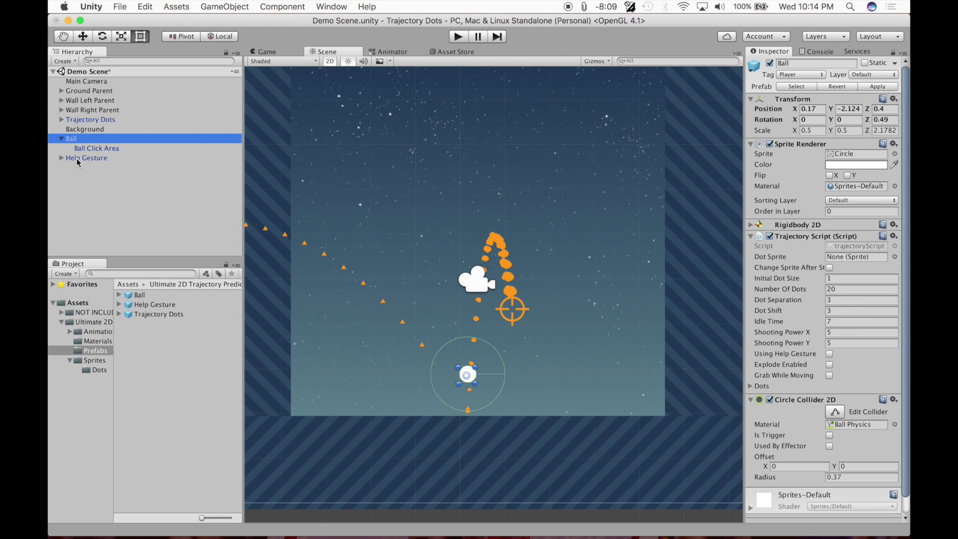
left_click(76, 158)
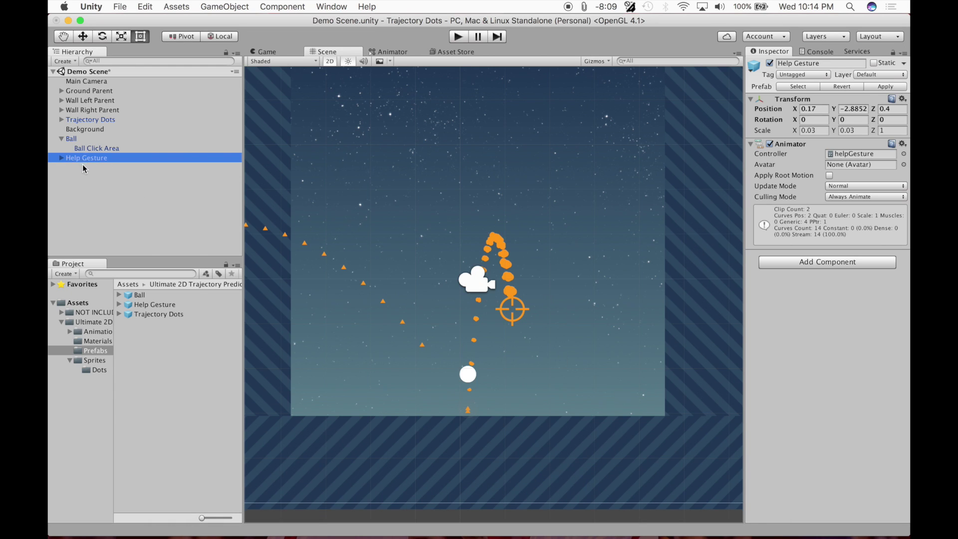
left_click(82, 138)
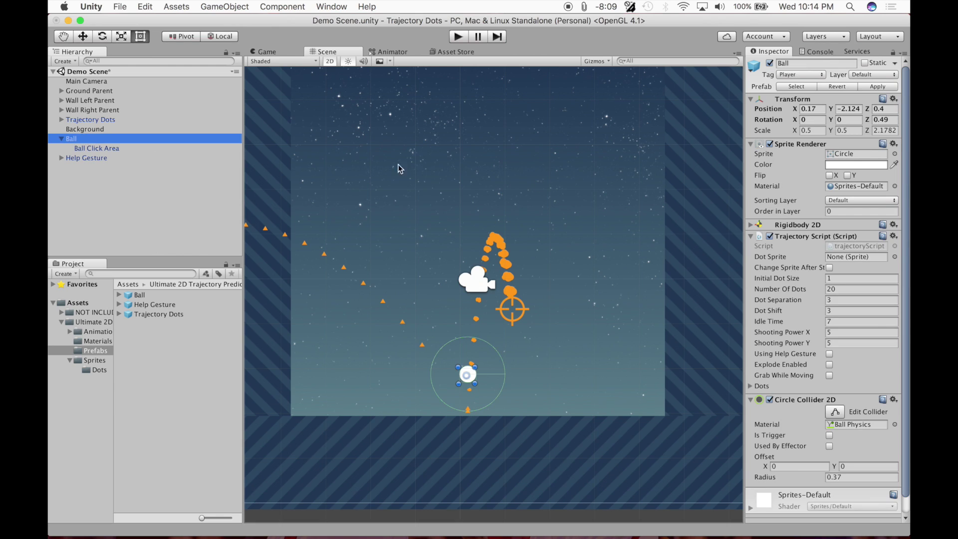
left_click(855, 247)
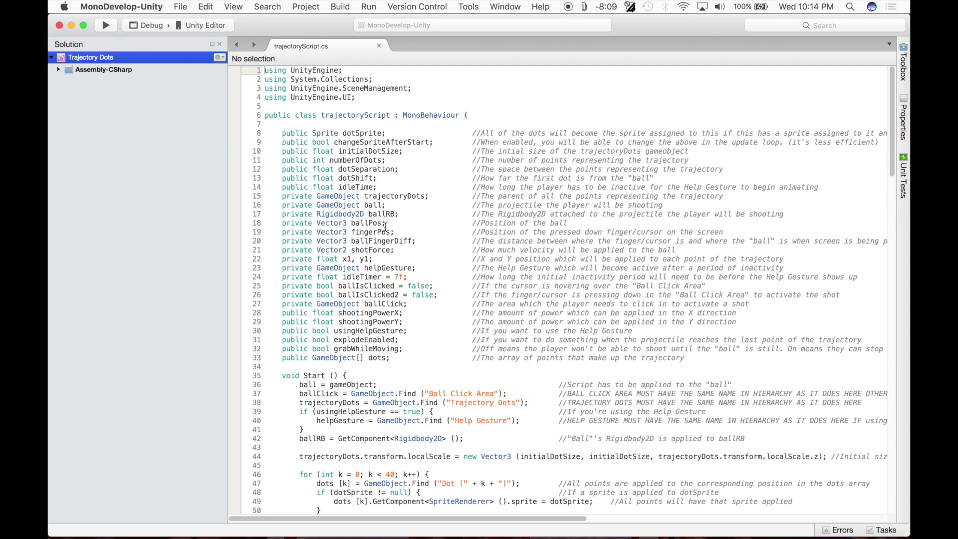
- Review the ballClick and trajectoryDots GameObject.Find lines in Start(), scrolling through the rest of trajectoryScript
scroll(405, 366, "down", 2)
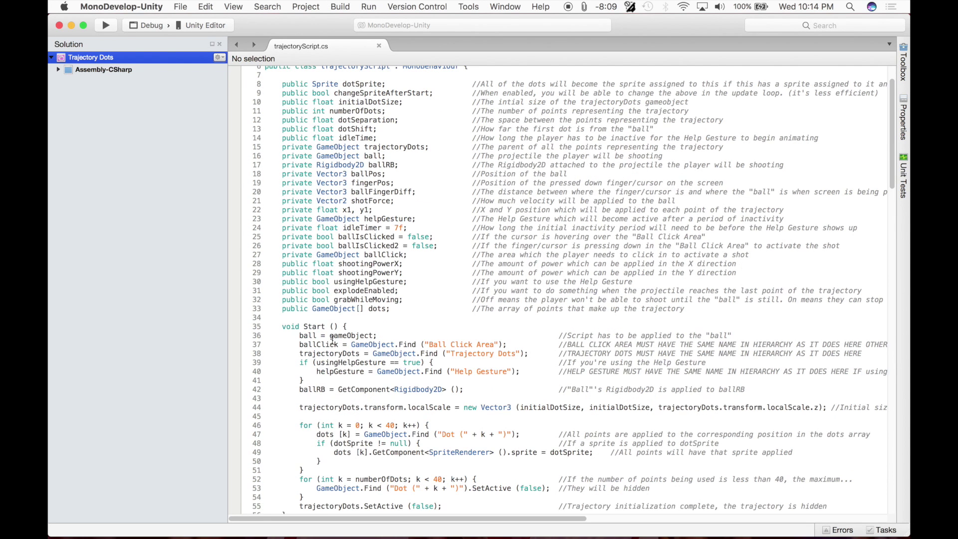
left_click_drag(299, 345, 443, 350)
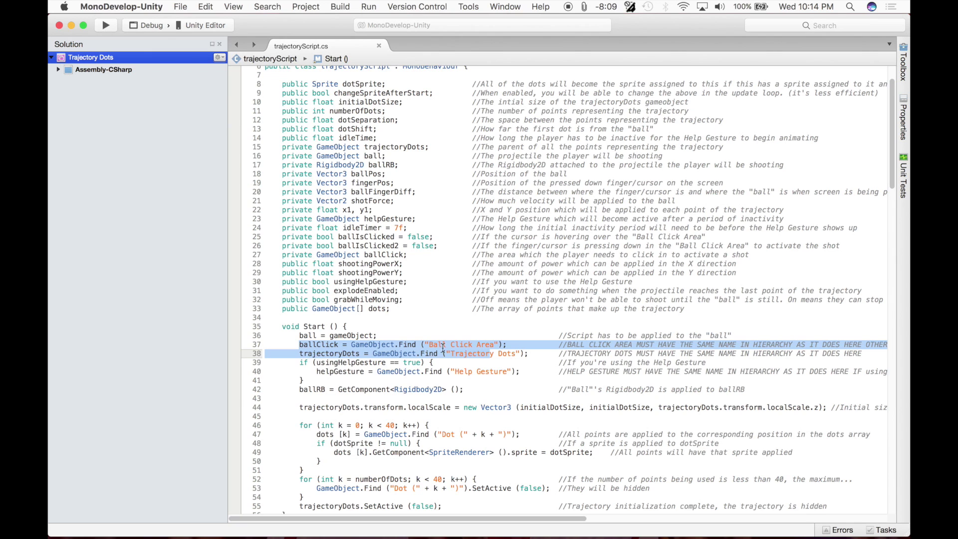
double_click(458, 354)
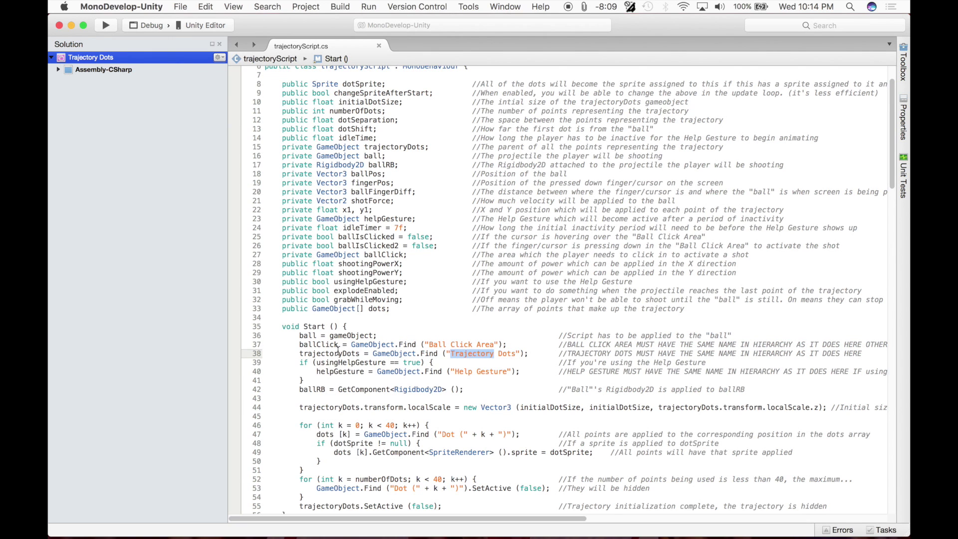
scroll(490, 334, "down", 8)
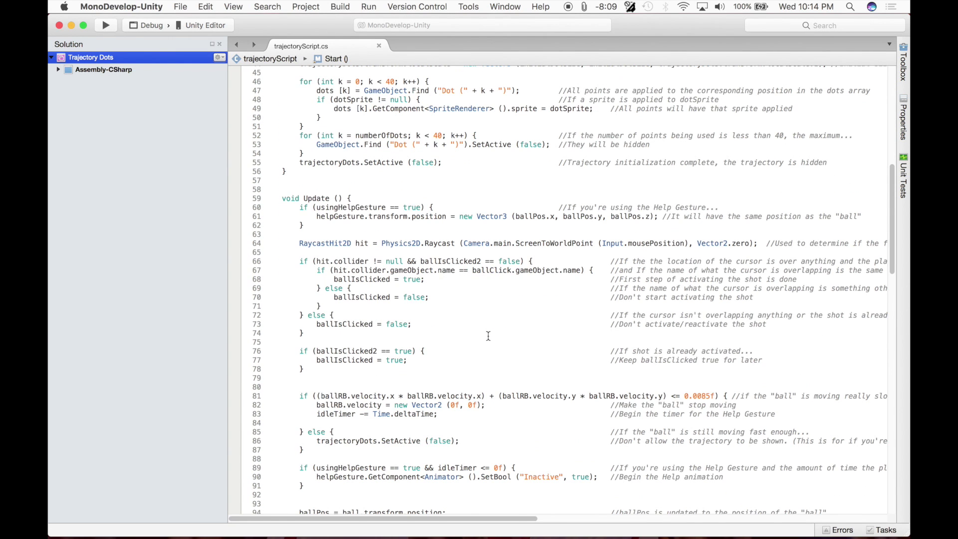
scroll(488, 336, "down", 15)
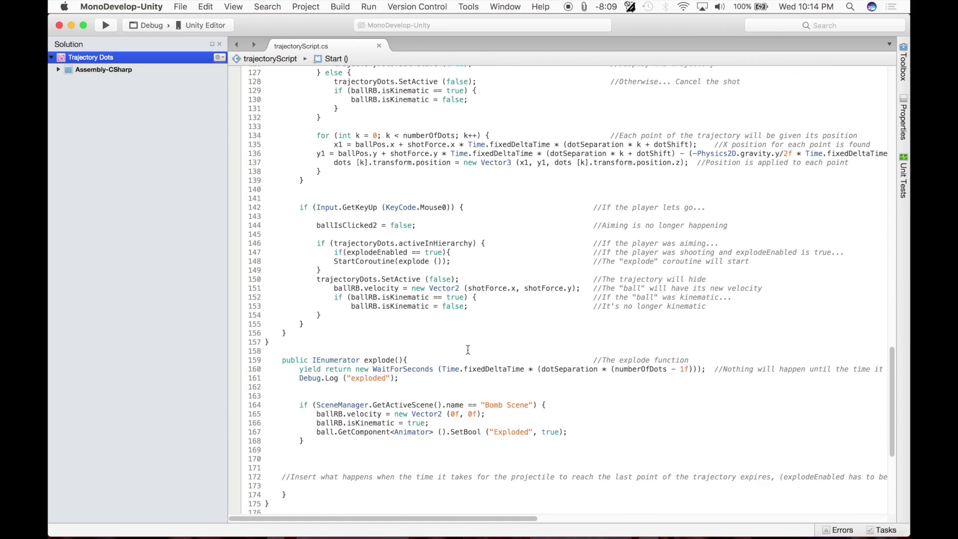
scroll(469, 349, "up", 17)
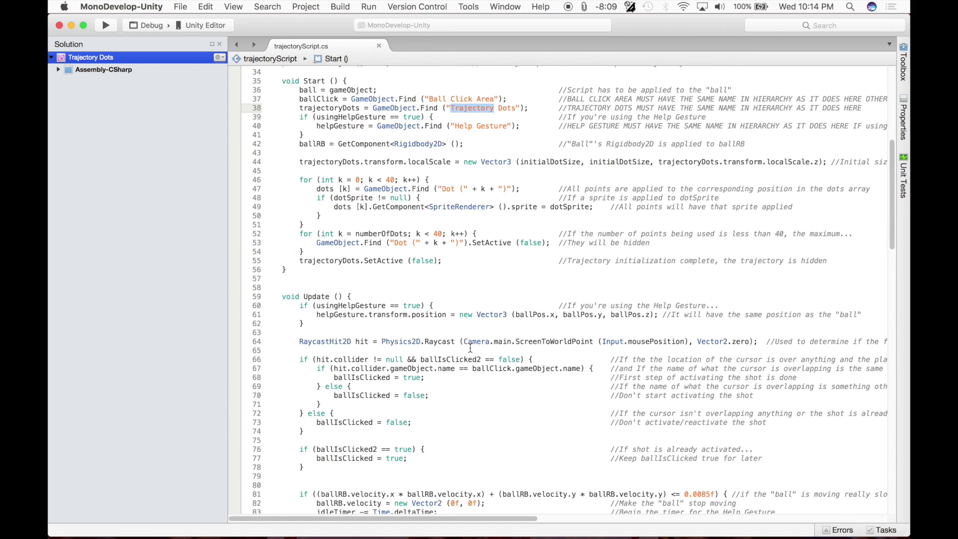
scroll(470, 348, "up", 2)
scroll(463, 279, "up", 2)
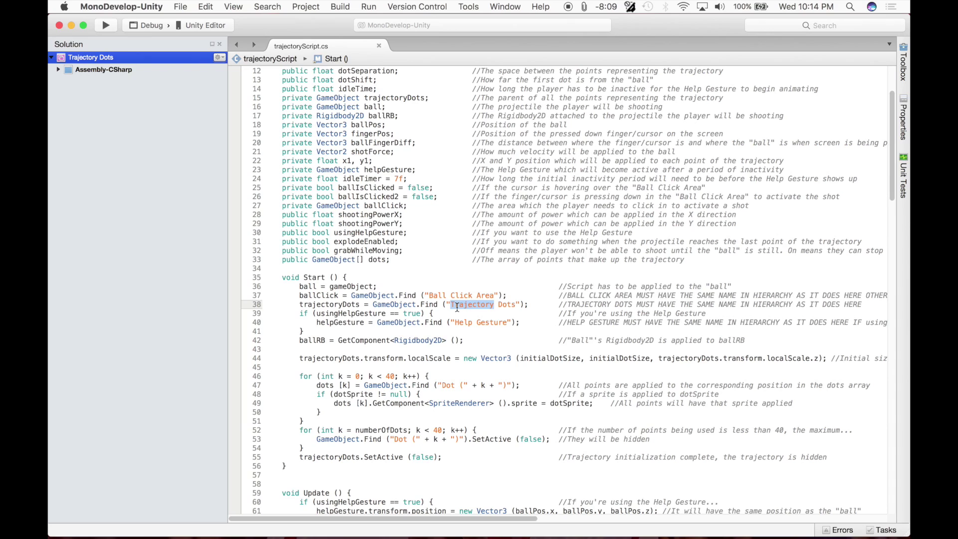
scroll(459, 306, "up", 3, "ctrl")
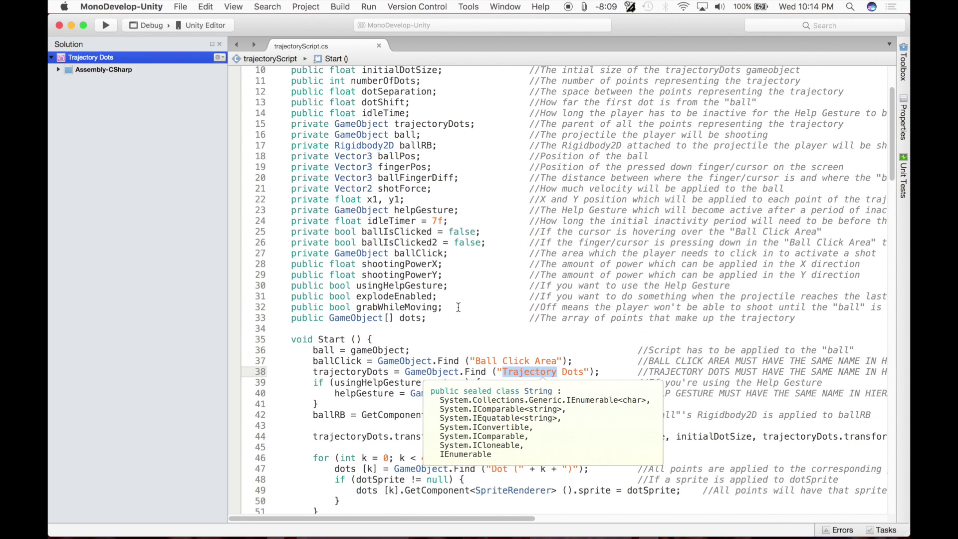
scroll(751, 325, "down", 2)
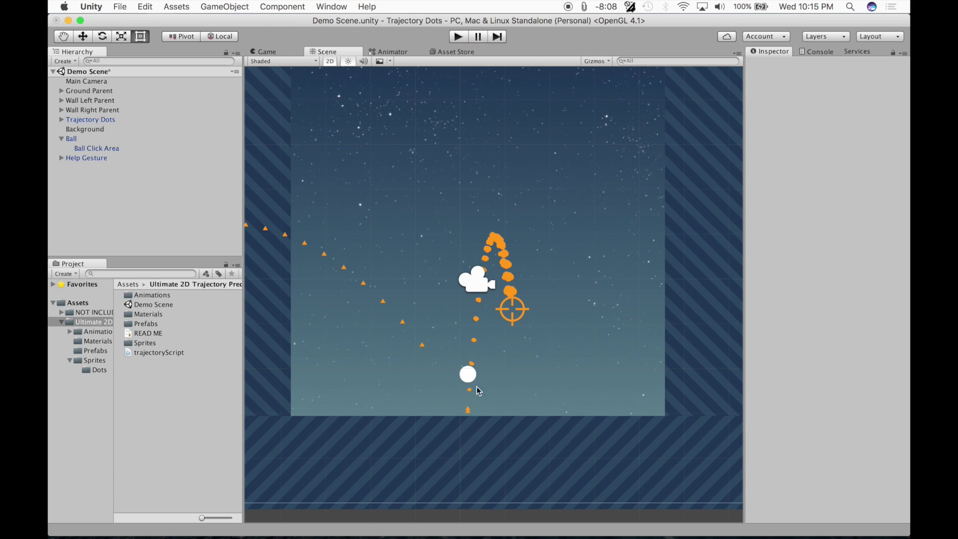
- Expand Trajectory Dots and step through its dots from Dot (0) down to Dot (19)
left_click(62, 119)
left_click(75, 129)
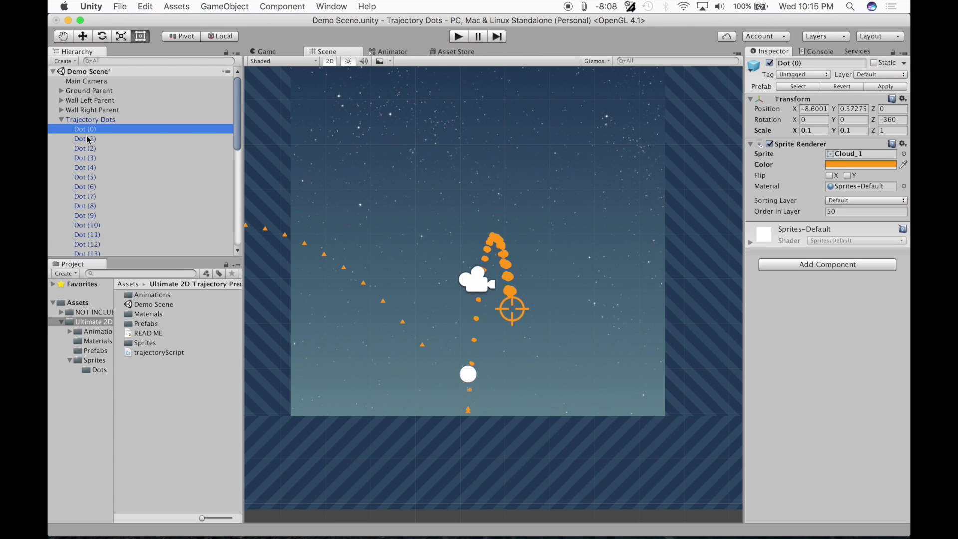
left_click(88, 139)
left_click(88, 148)
left_click(90, 167)
left_click(121, 194)
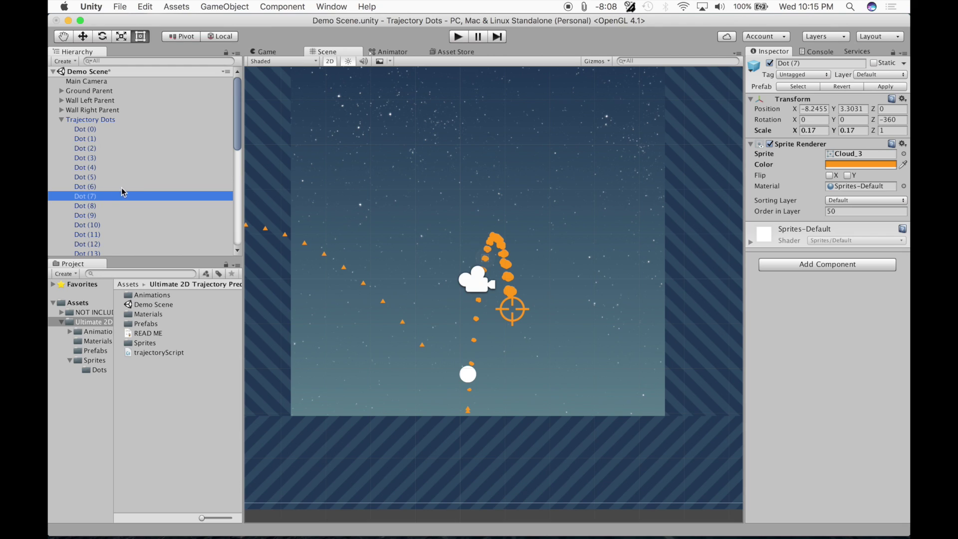
left_click(95, 129)
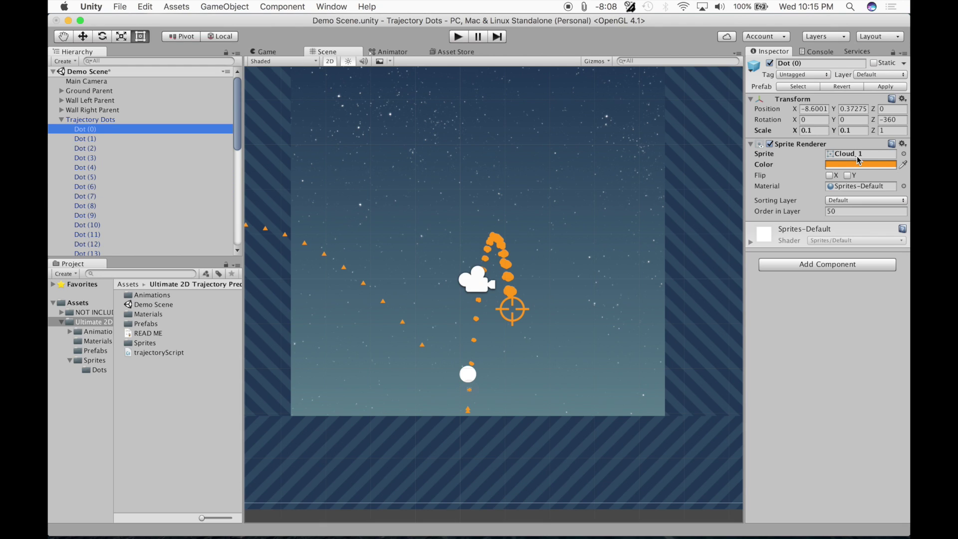
key("Down")
key("Down")
key("Down")
key("Down")
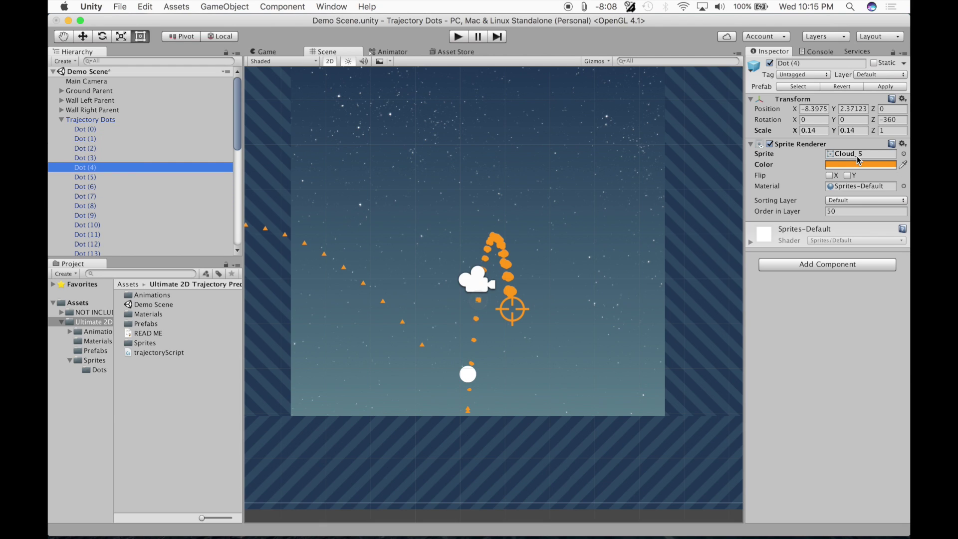
key("Down")
key("Down")
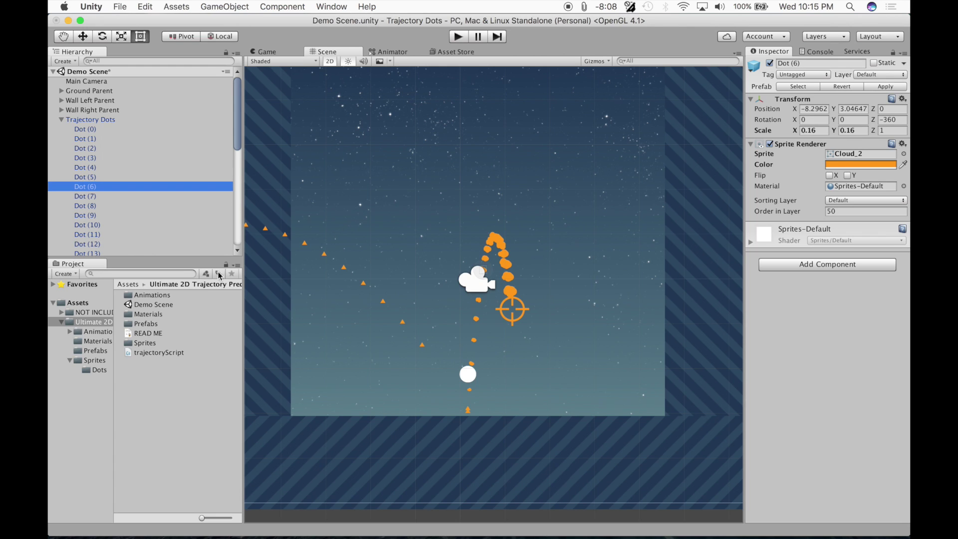
scroll(130, 227, "down", 3)
left_click(102, 223)
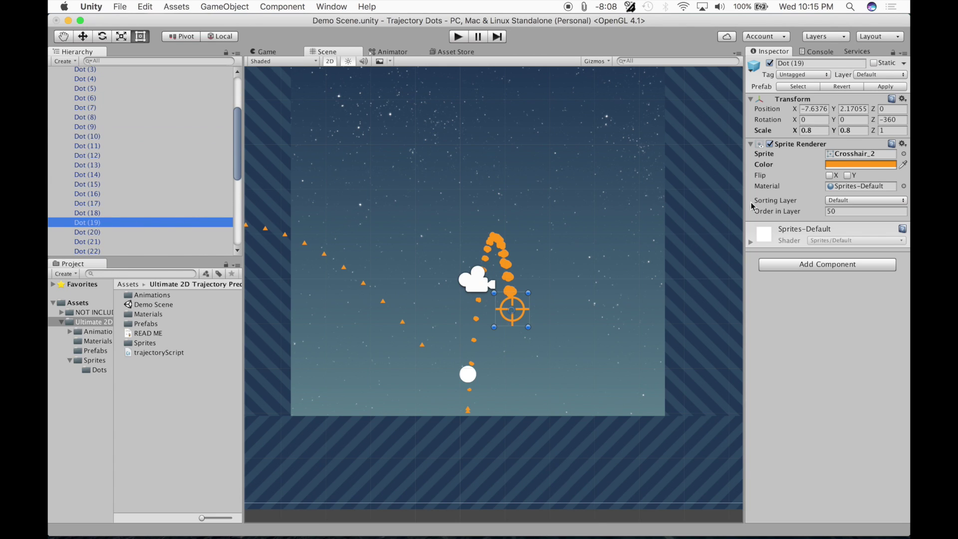
- Click the crosshair in the Scene view repeatedly until Dot (19) is selected
left_click(525, 313)
left_click(521, 313)
left_click(522, 313)
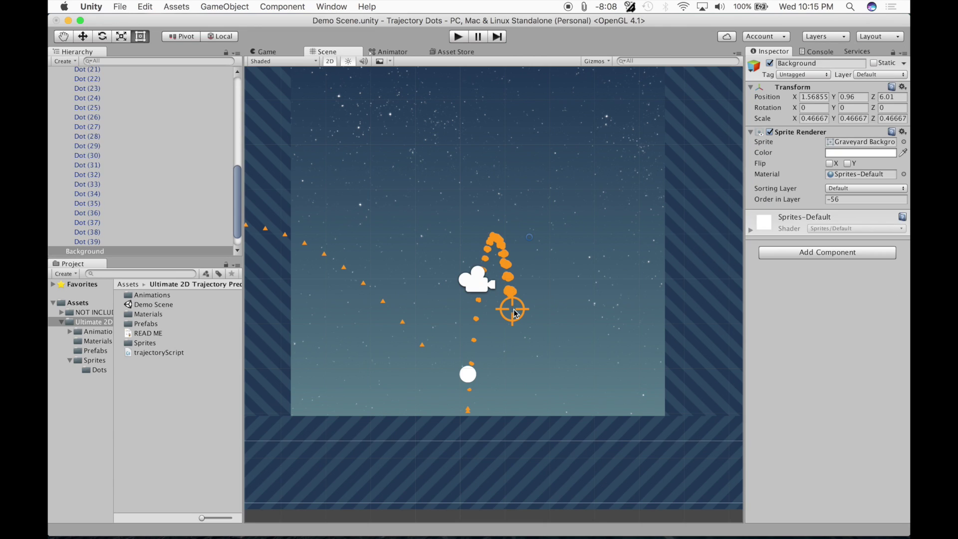
left_click(522, 314)
left_click(522, 313)
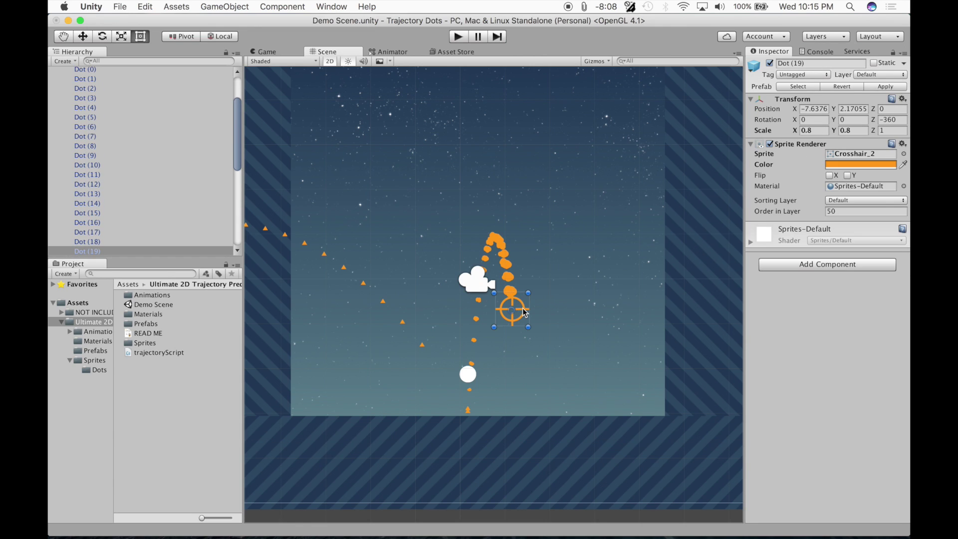
left_click(904, 155)
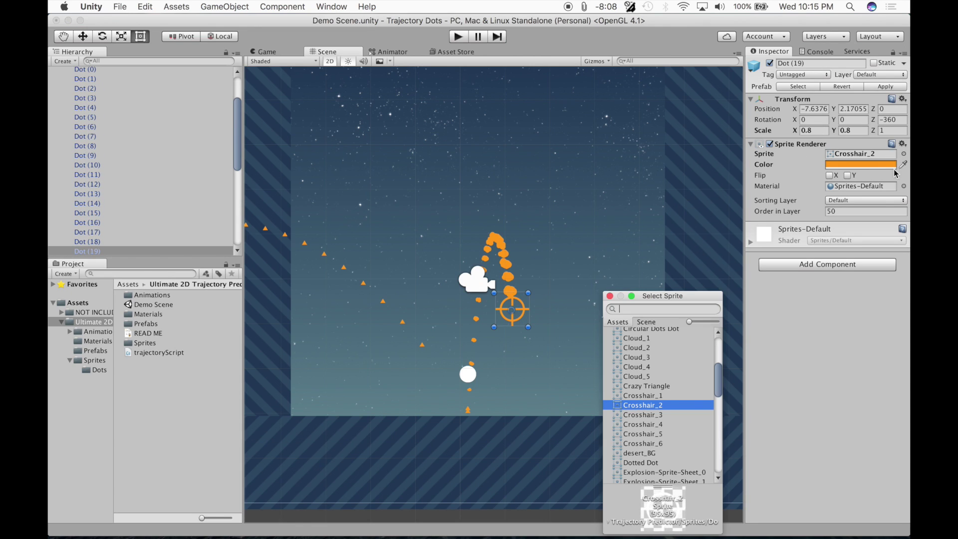
left_click(649, 425)
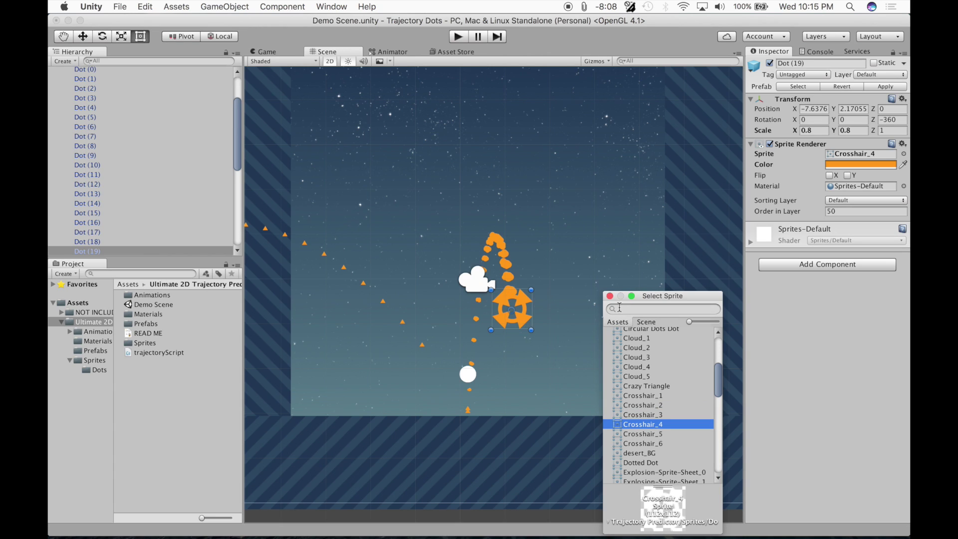
left_click(609, 296)
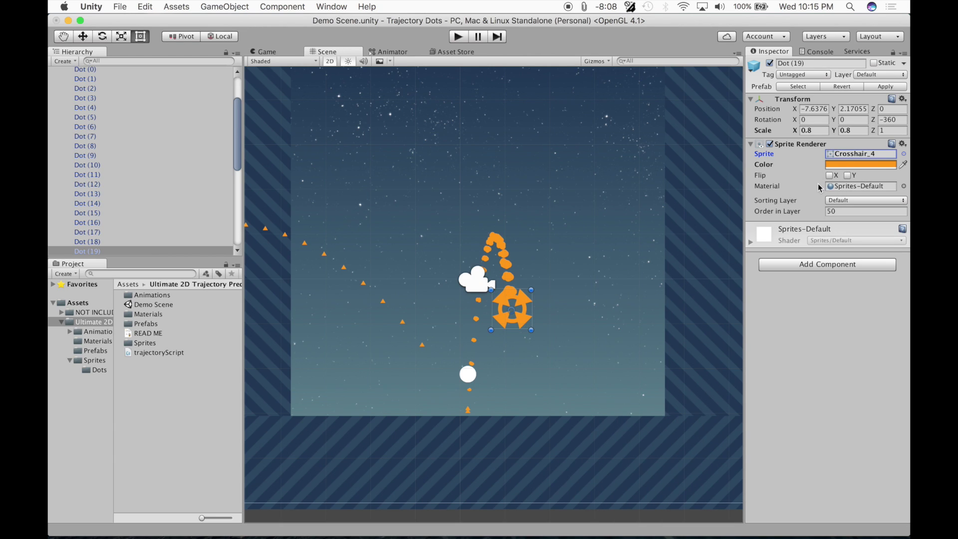
left_click(849, 165)
left_click(739, 327)
left_click_drag(742, 329, 746, 390)
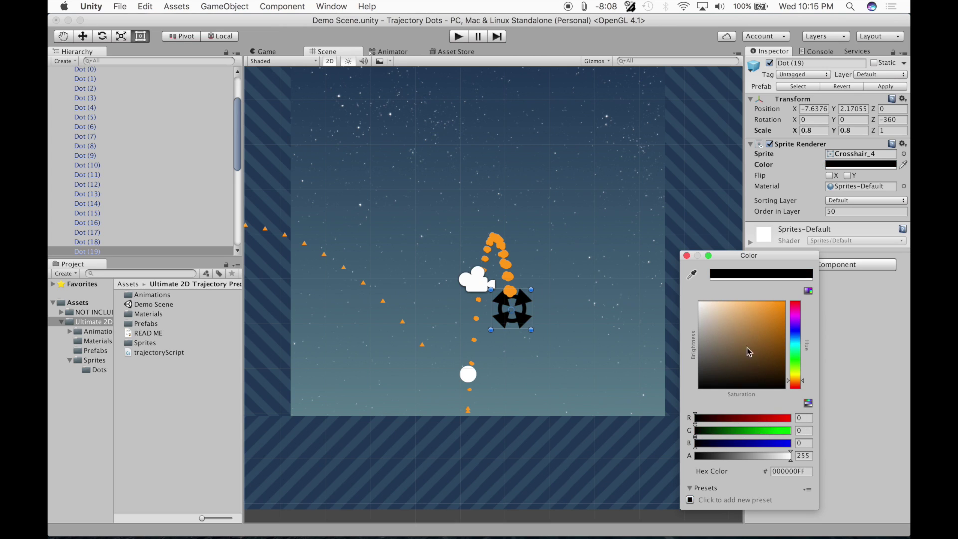
left_click(746, 343)
left_click(699, 302)
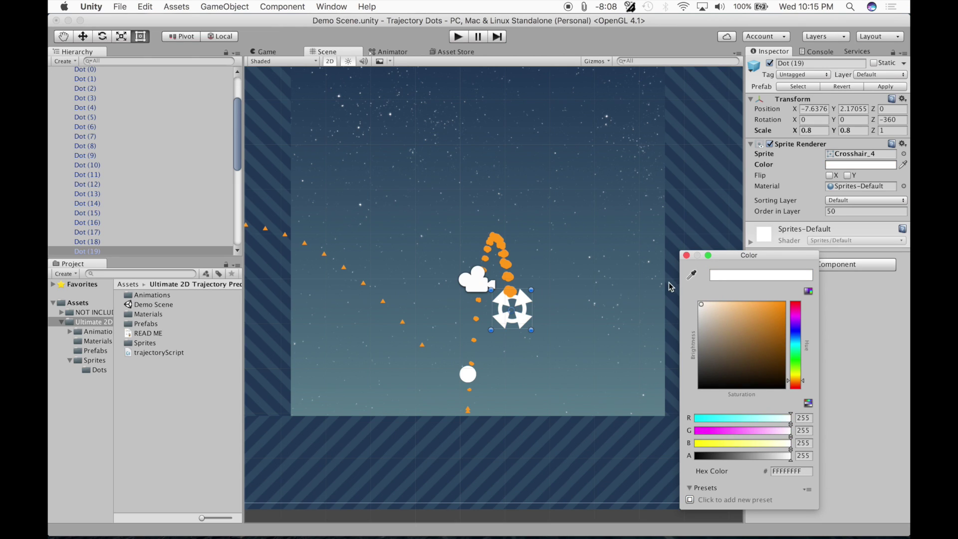
left_click(686, 255)
left_click_drag(795, 130, 871, 138)
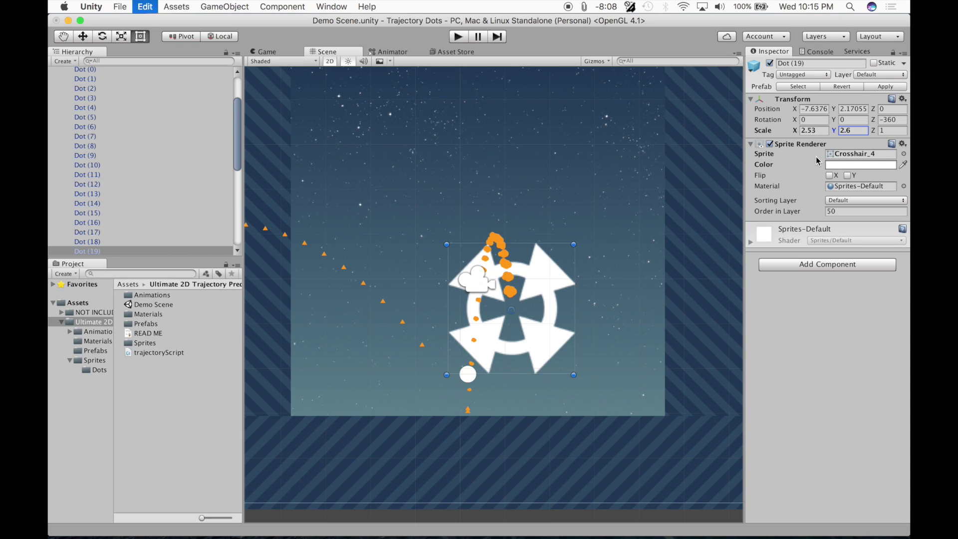
key("super+z")
key("super+z")
key("super+z")
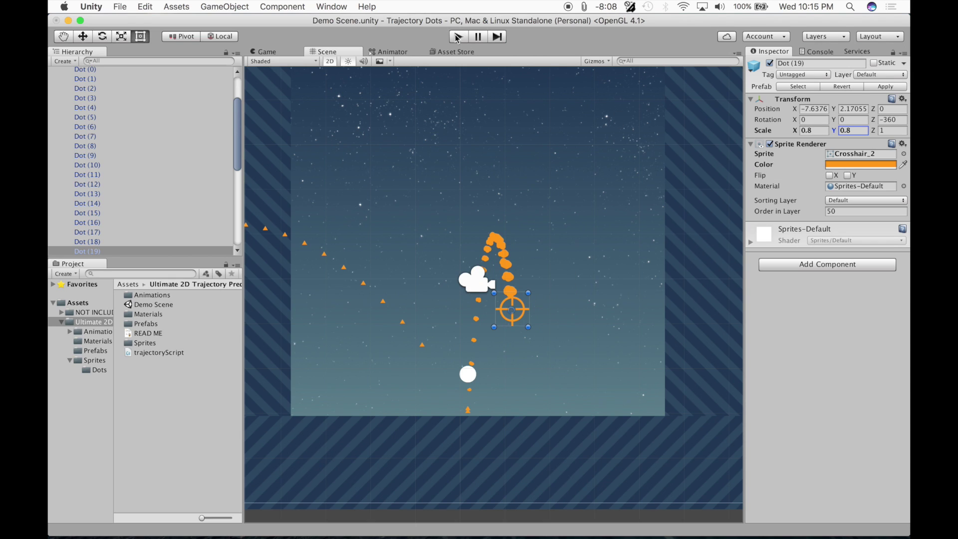
- Preview the dotted arc by aiming the ball in play mode, then stop and select Trajectory Dots
left_click(457, 37)
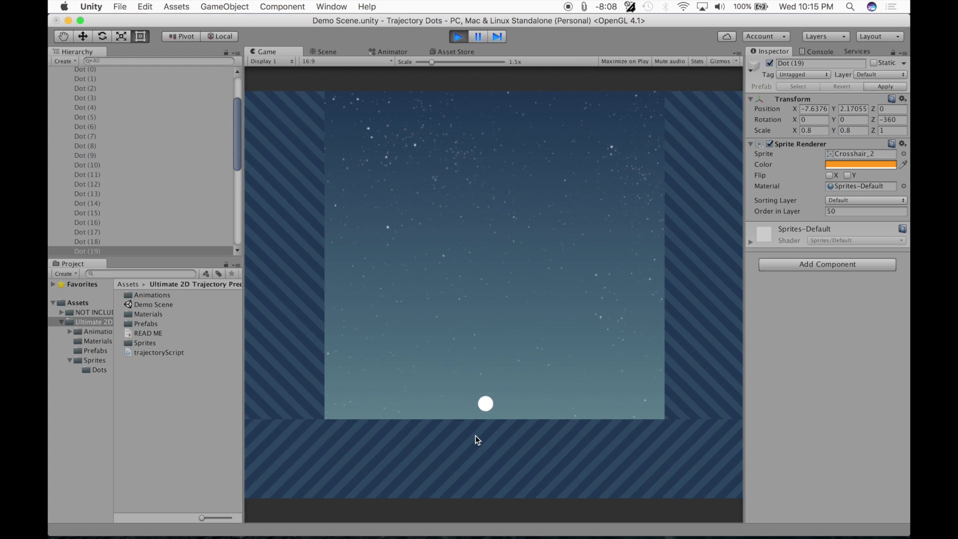
left_click_drag(486, 478, 471, 86)
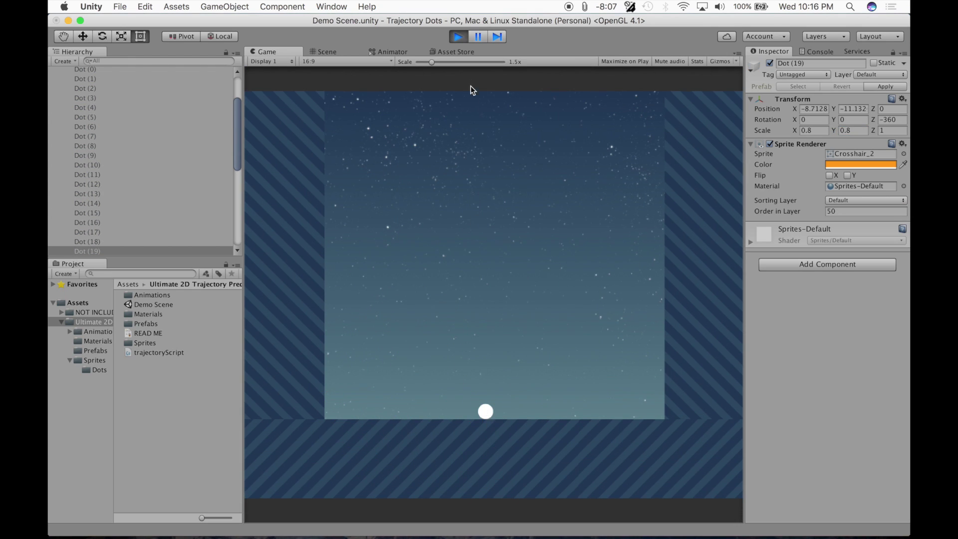
left_click(459, 37)
left_click(62, 120)
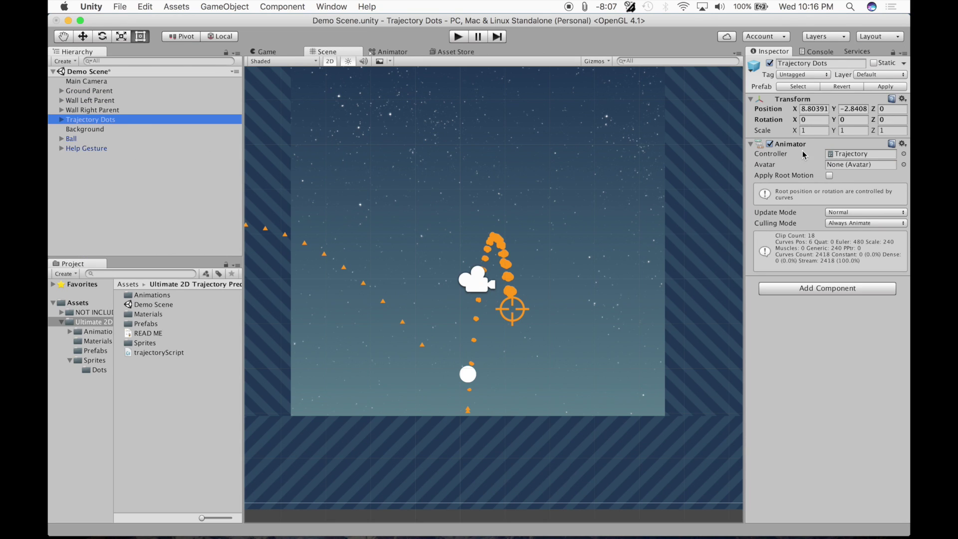
- Open the Trajectory animator controller and set Rotate as the layer default state, keeping speed 1
left_click(853, 156)
double_click(853, 155)
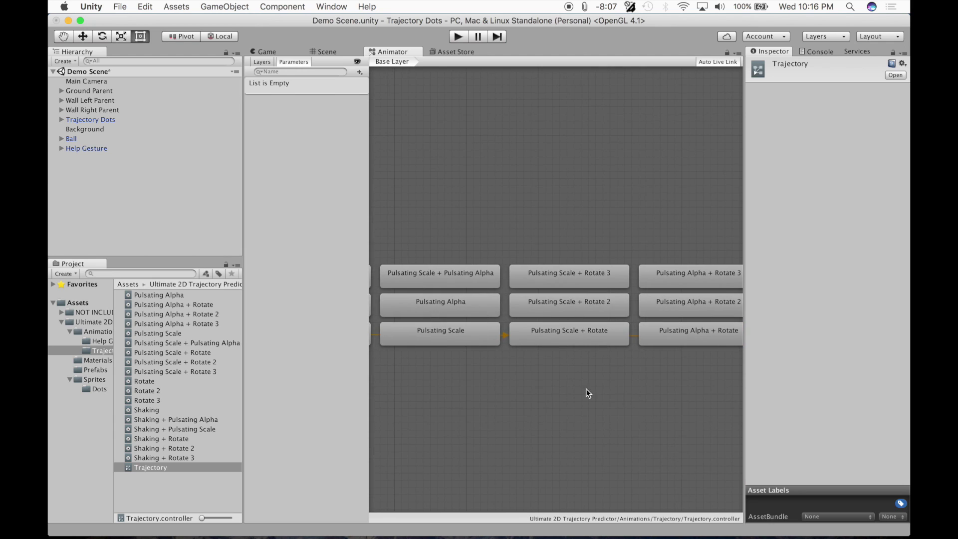
right_click(467, 346)
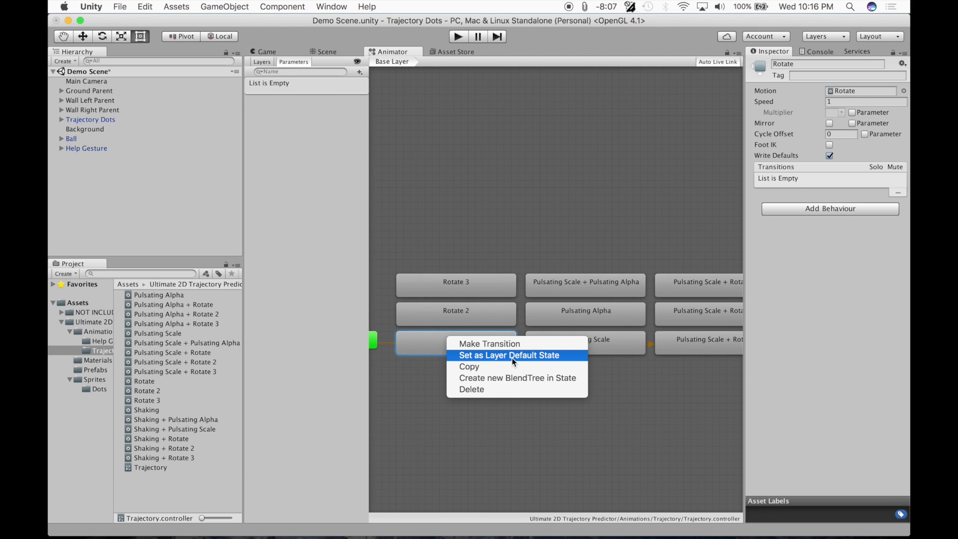
left_click(497, 356)
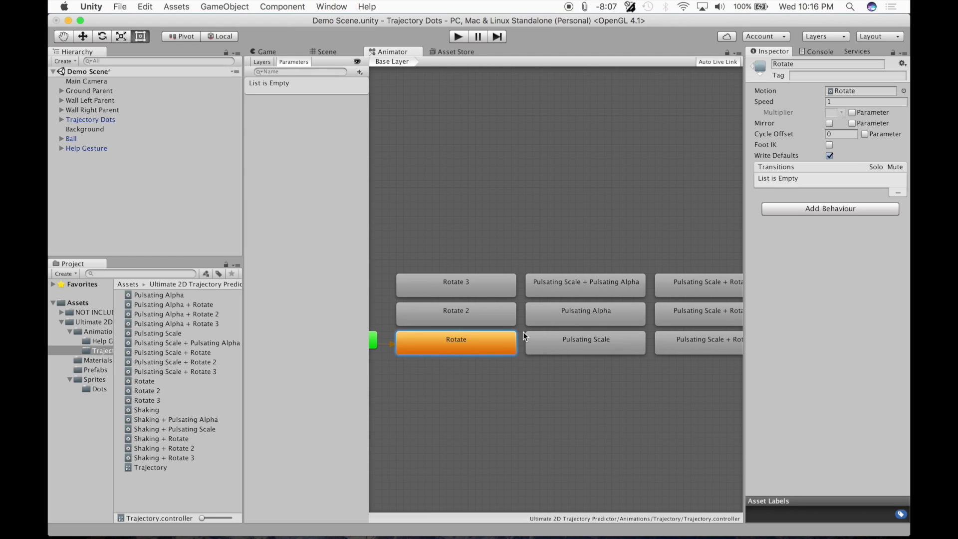
scroll(552, 305, "right", 5)
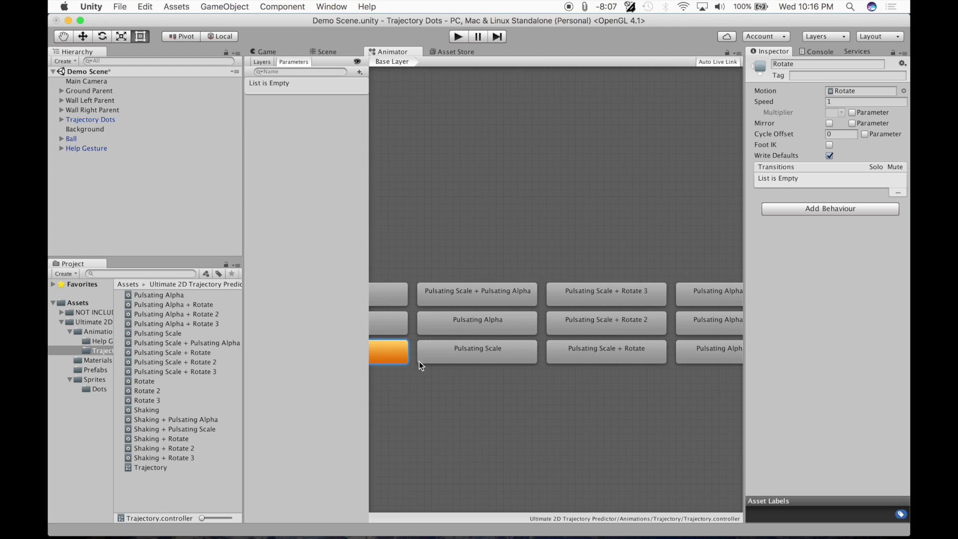
right_click(395, 351)
left_click(434, 352)
left_click(395, 353)
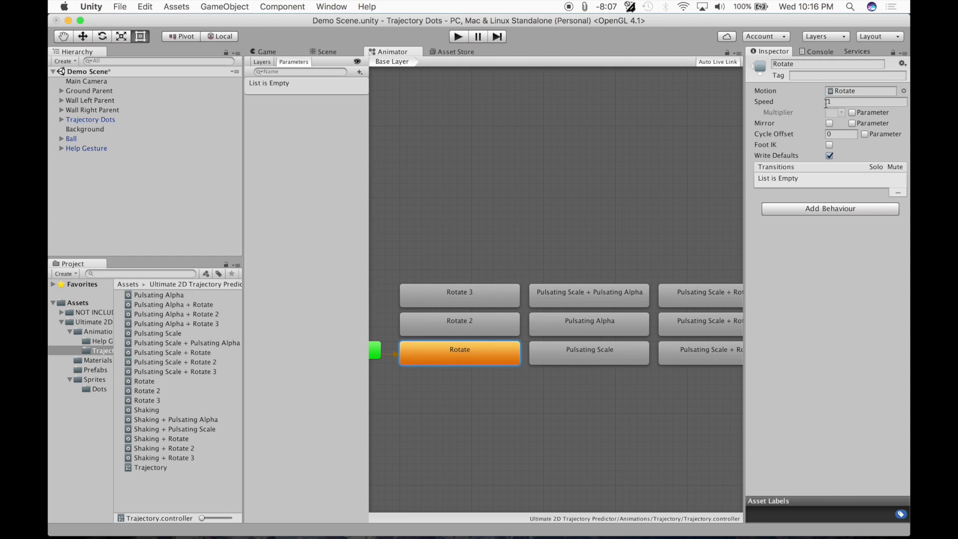
mouse_move(806, 103)
left_mouse_down()
mouse_move(815, 104)
mouse_move(804, 111)
left_mouse_up()
key("super+z")
- Play the scene and pull back from the ball to see the rotating dots, then stop
left_click(329, 51)
left_click(458, 36)
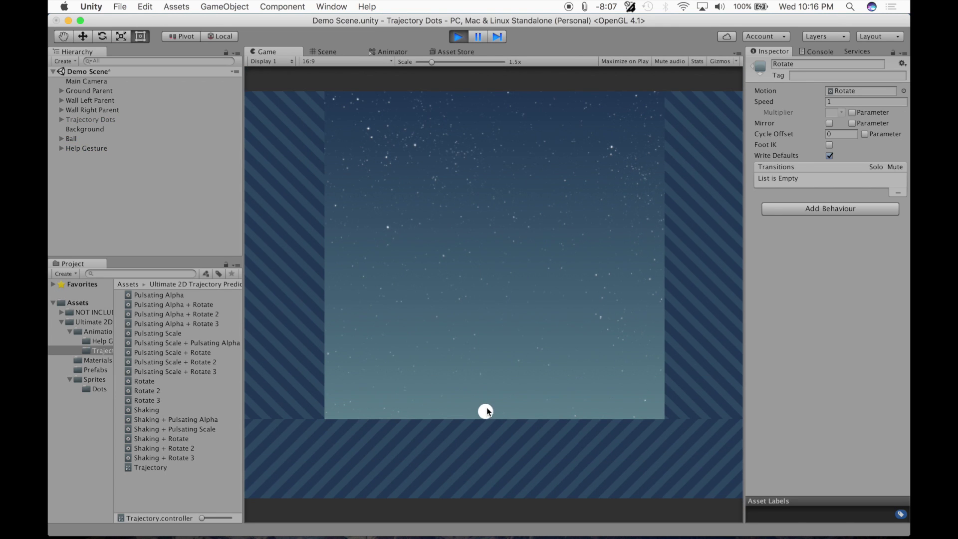
mouse_move(487, 411)
left_mouse_down()
mouse_move(470, 494)
mouse_move(486, 412)
left_mouse_up()
key("super+p")
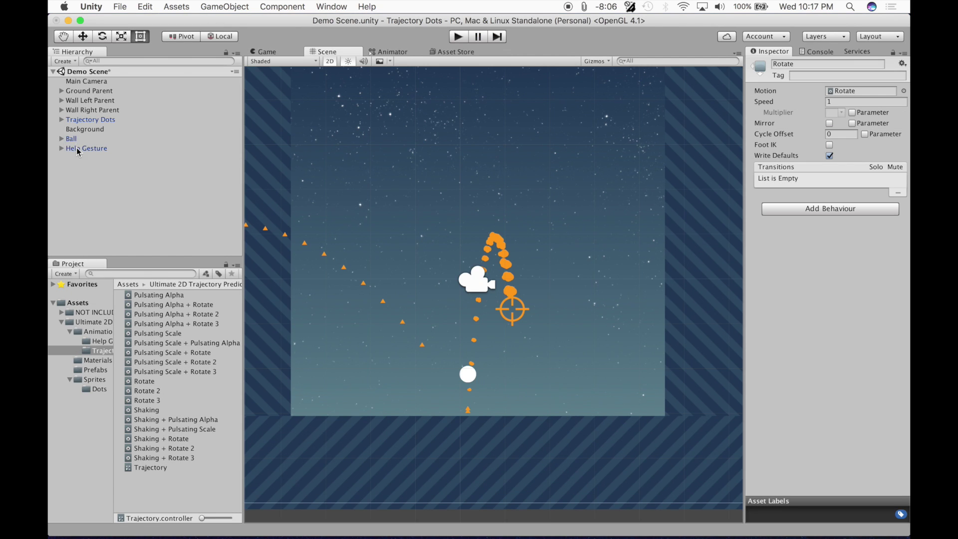
- Select Ball and collapse its Circle Collider 2D to show the Trajectory Script settings
left_click(81, 119)
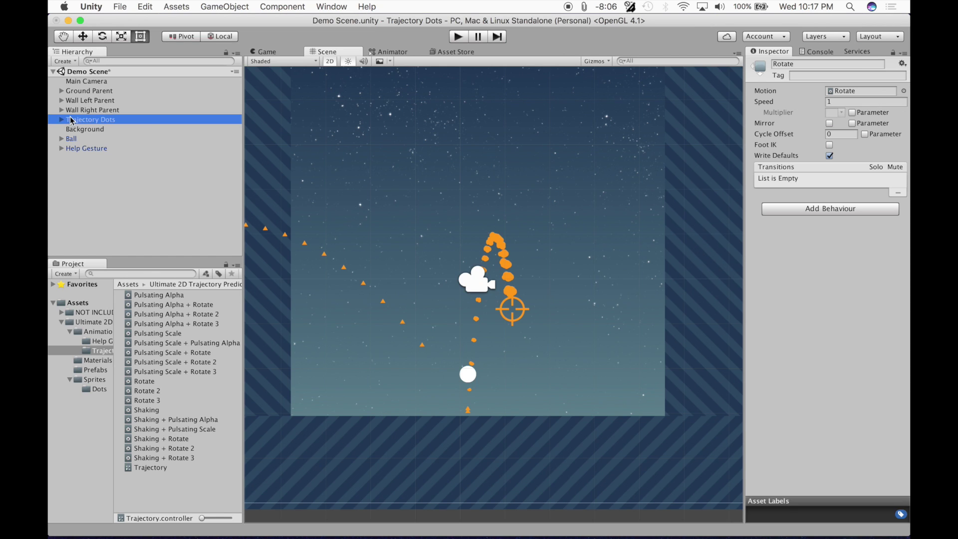
left_click(72, 142)
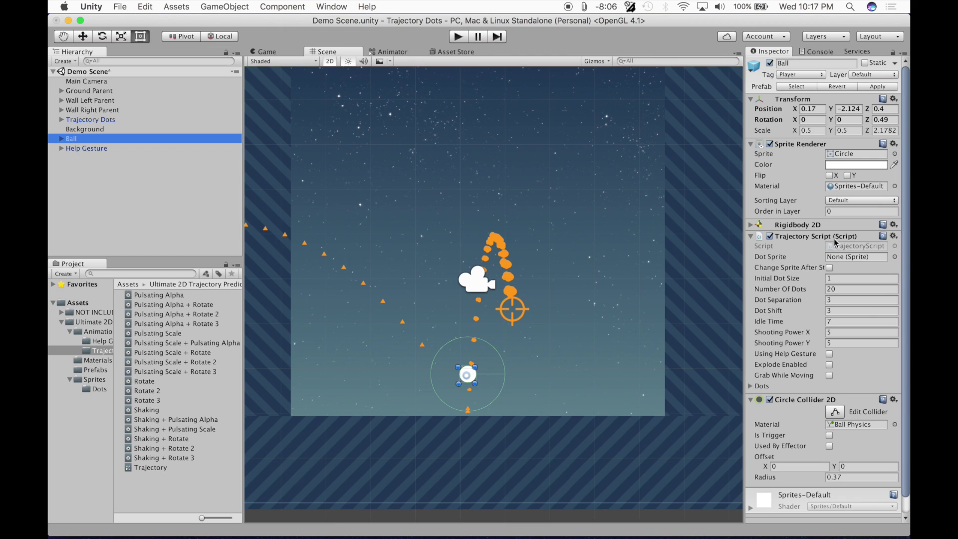
left_click(803, 399)
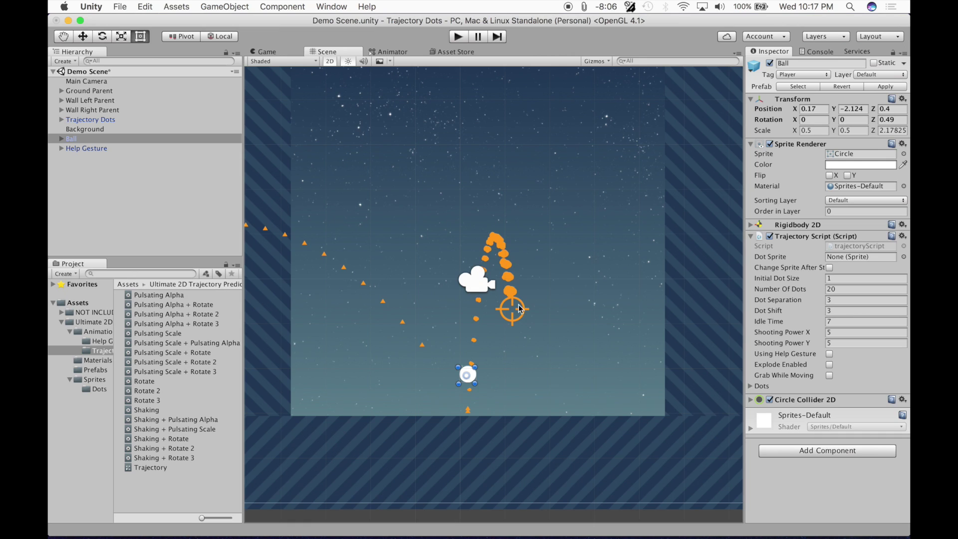
left_click(61, 121)
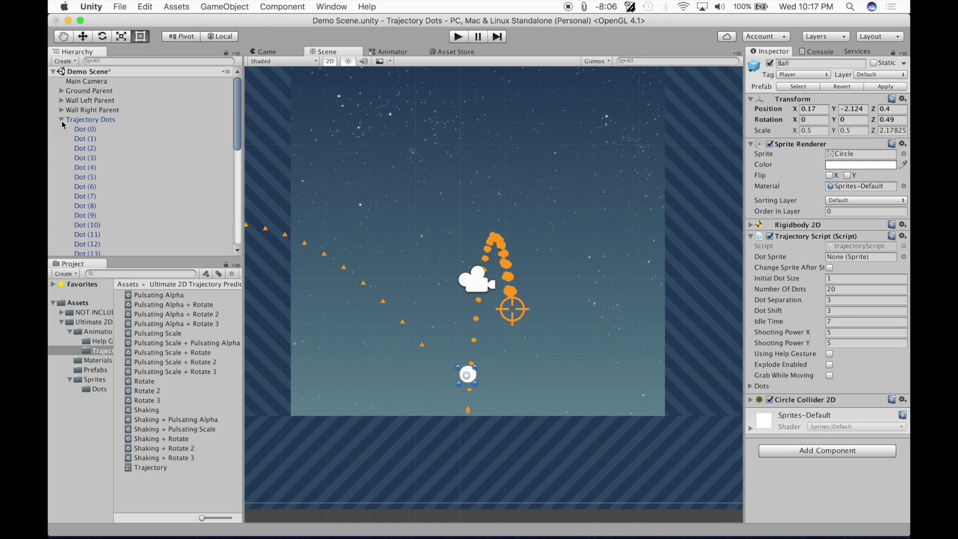
left_click(84, 158)
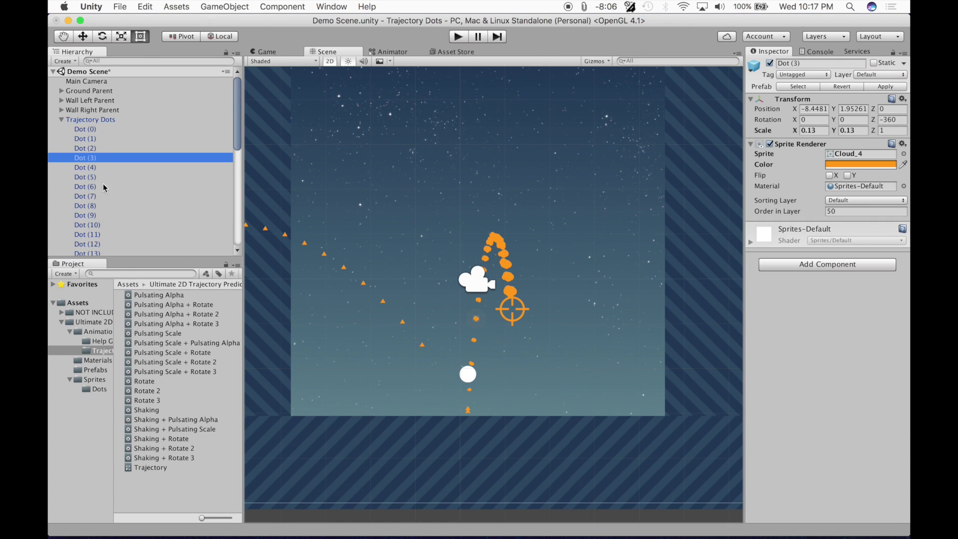
left_click(61, 120)
left_click(79, 141)
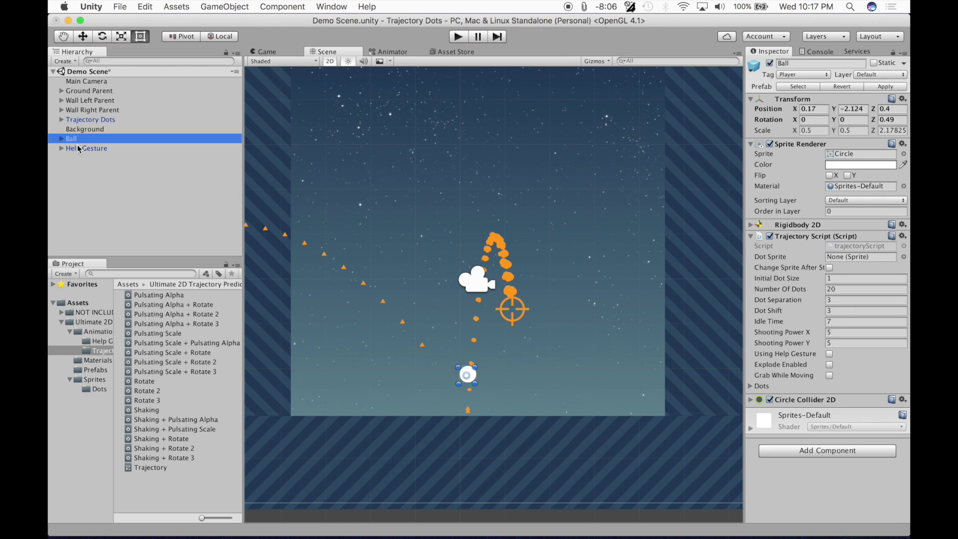
left_click(78, 148)
left_click(79, 139)
left_click(91, 379)
double_click(133, 304)
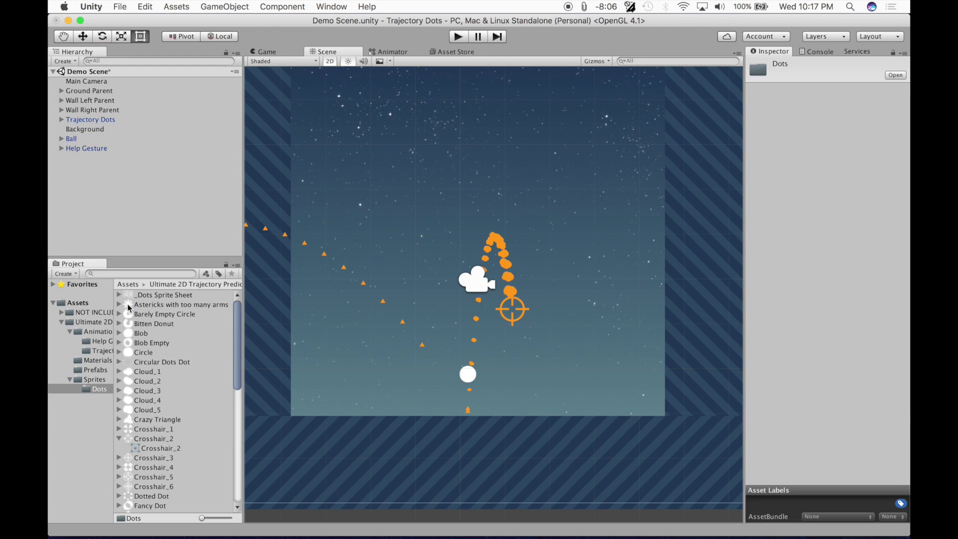
scroll(157, 352, "down", 5)
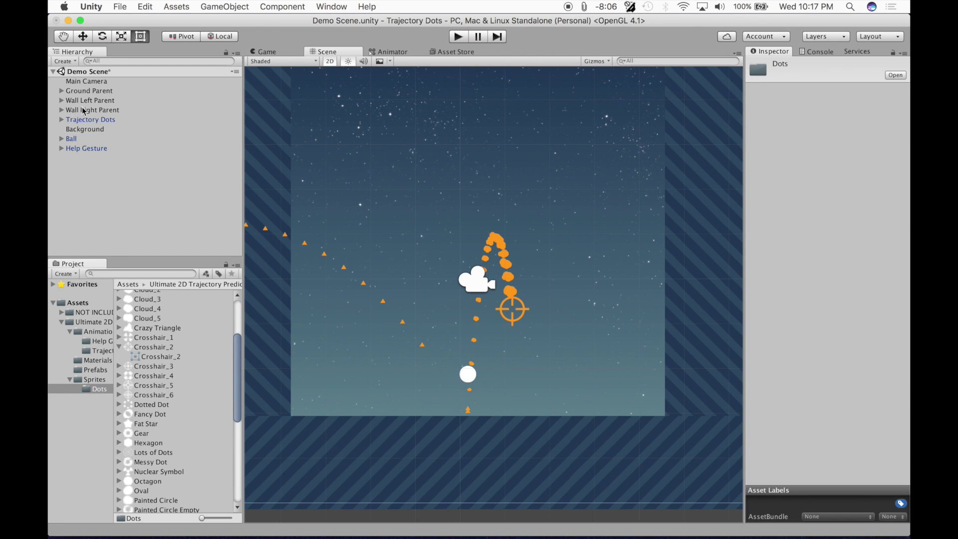
left_click(73, 138)
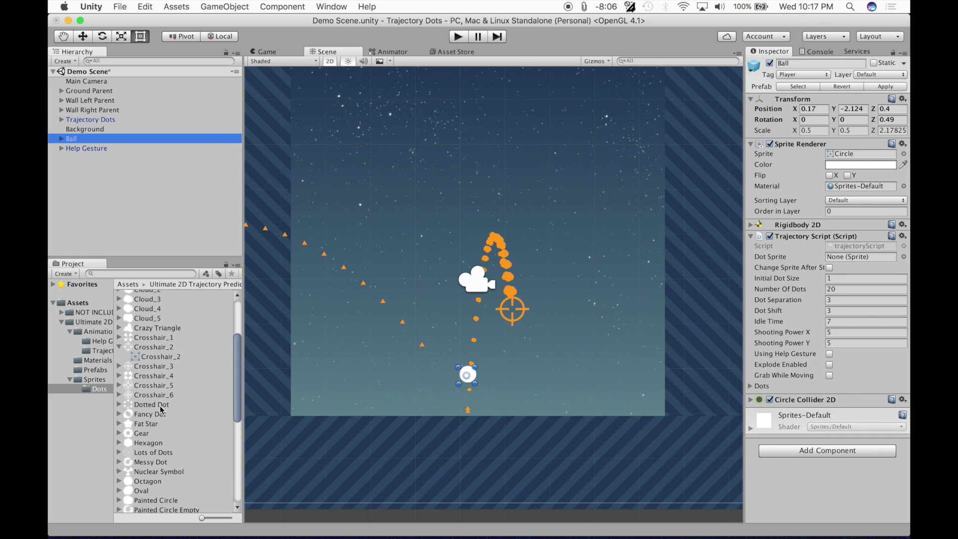
left_click_drag(146, 347, 854, 257)
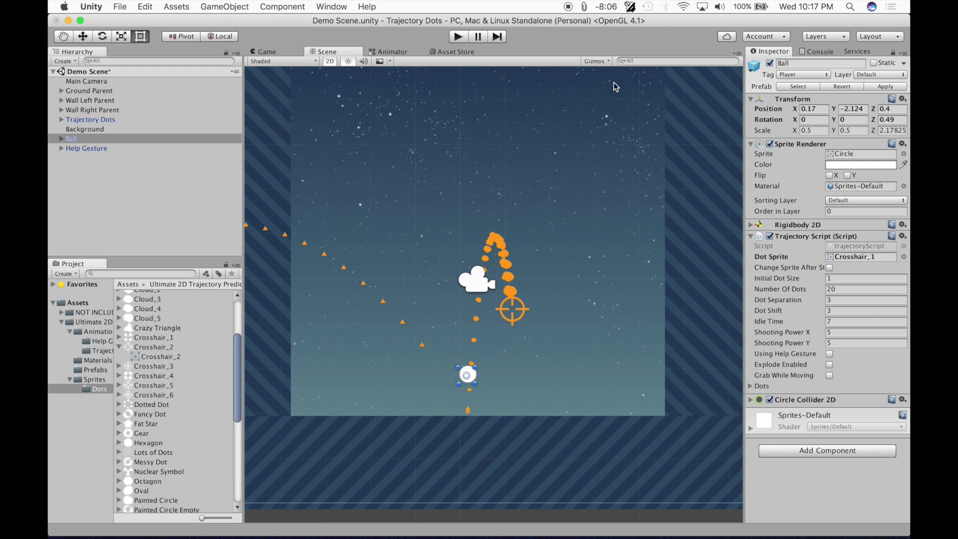
left_click(460, 36)
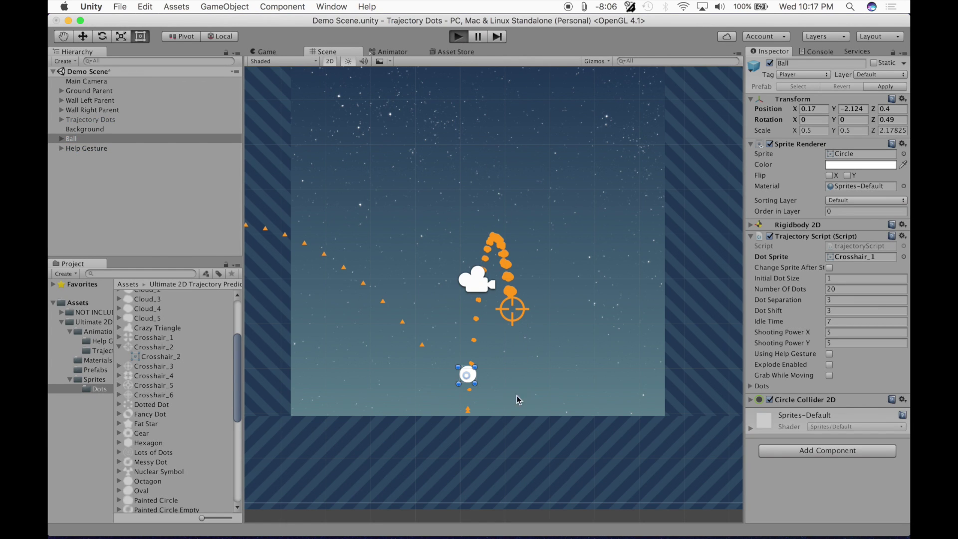
mouse_move(486, 411)
left_mouse_down()
mouse_move(469, 496)
mouse_move(486, 409)
left_mouse_up()
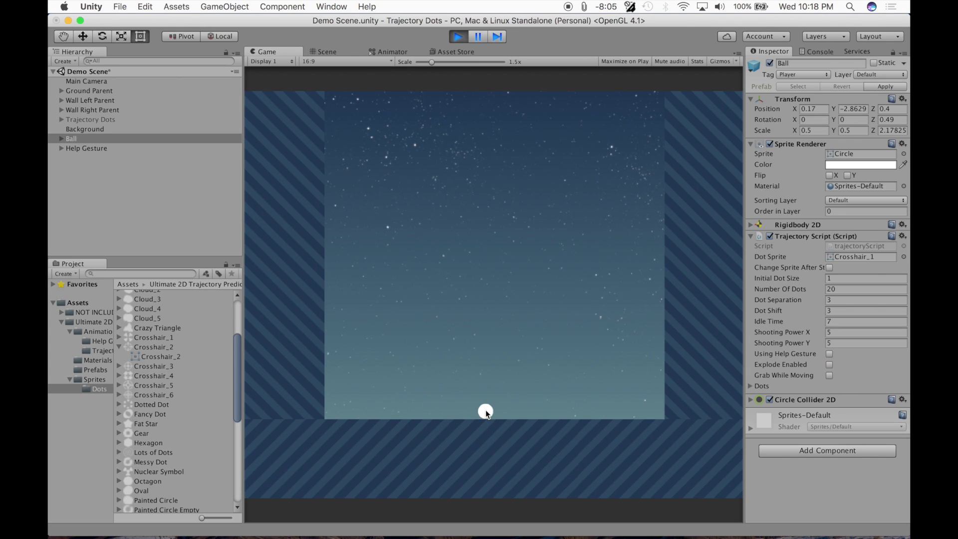
left_click(455, 40)
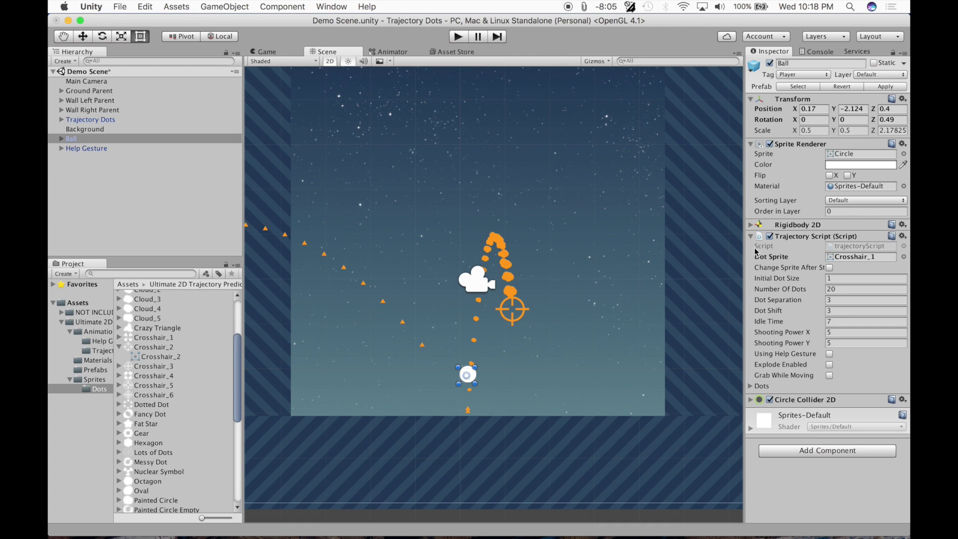
- Clear the Ball's Dot Sprite to None and focus the Initial Dot Size field
left_click(856, 258)
key("BackSpace")
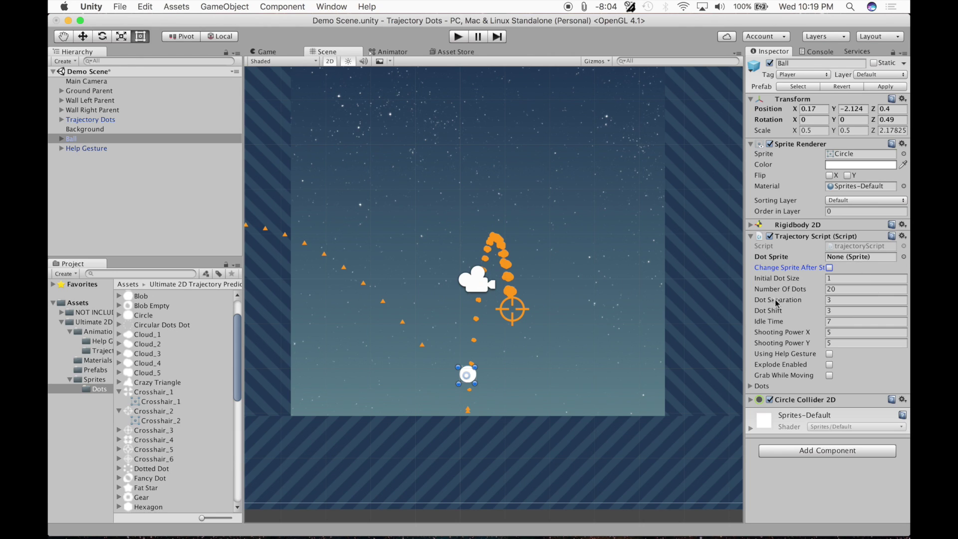
left_click(769, 280)
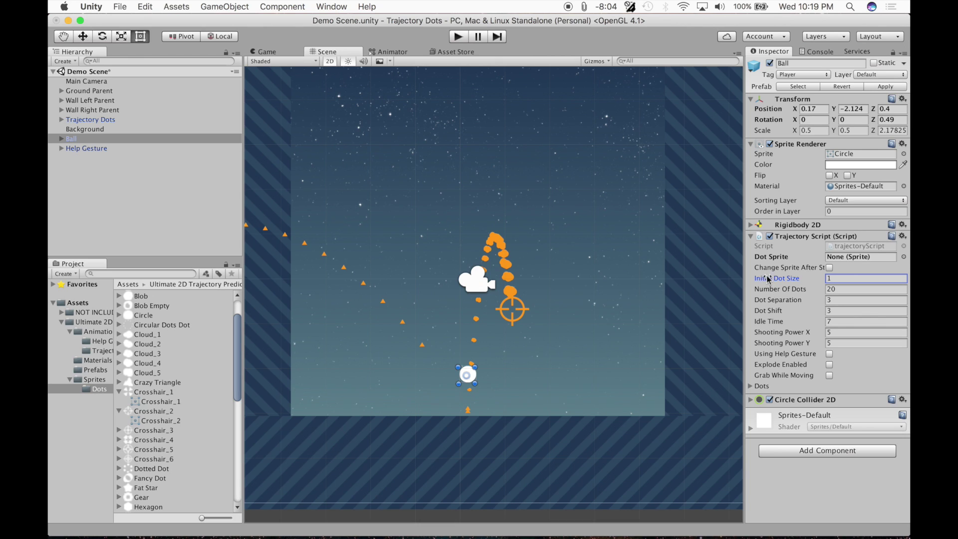
- Compare the Trajectory Dots scale with the Ball's Initial Dot Size, ending on Number Of Dots
left_click(90, 122)
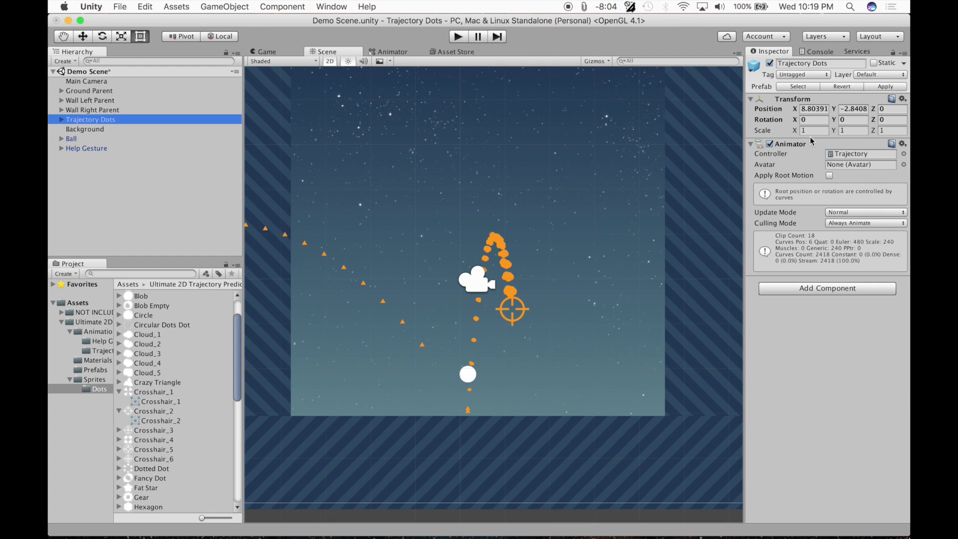
left_click(845, 131)
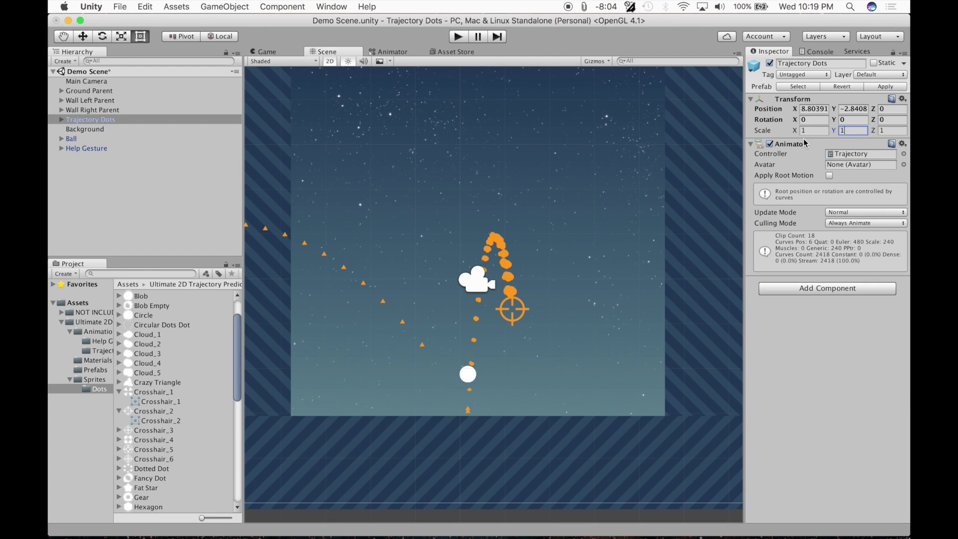
left_click(803, 131)
left_click(122, 139)
left_click(827, 279)
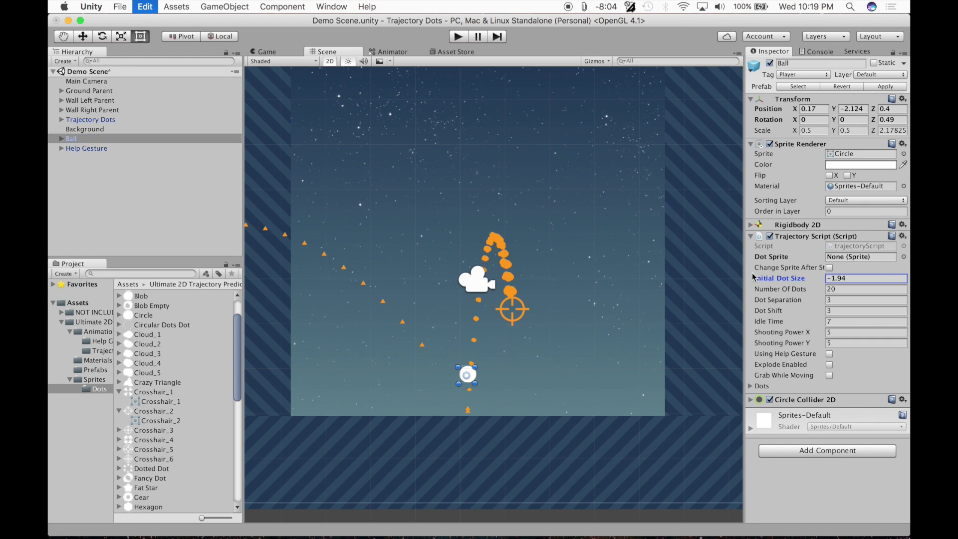
left_click_drag(834, 282, 826, 282)
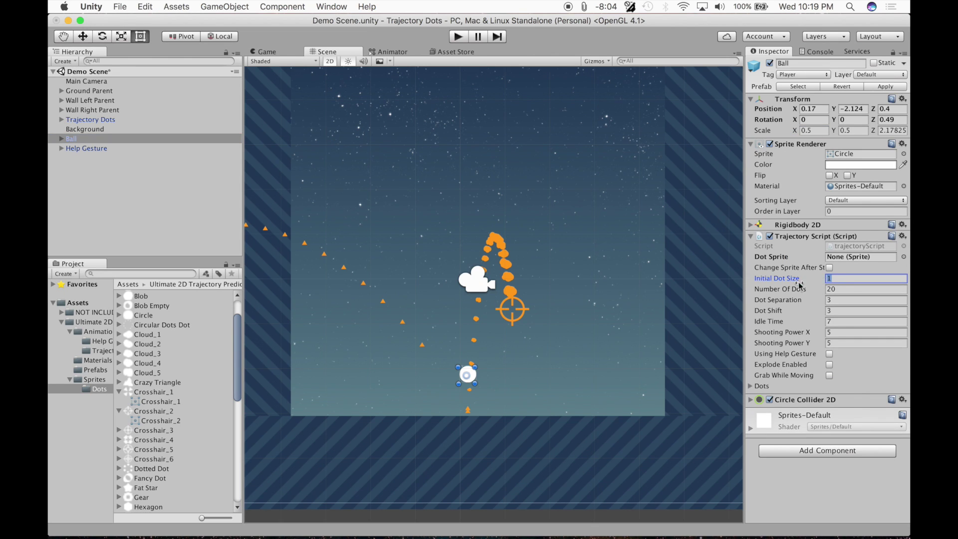
left_click(155, 119)
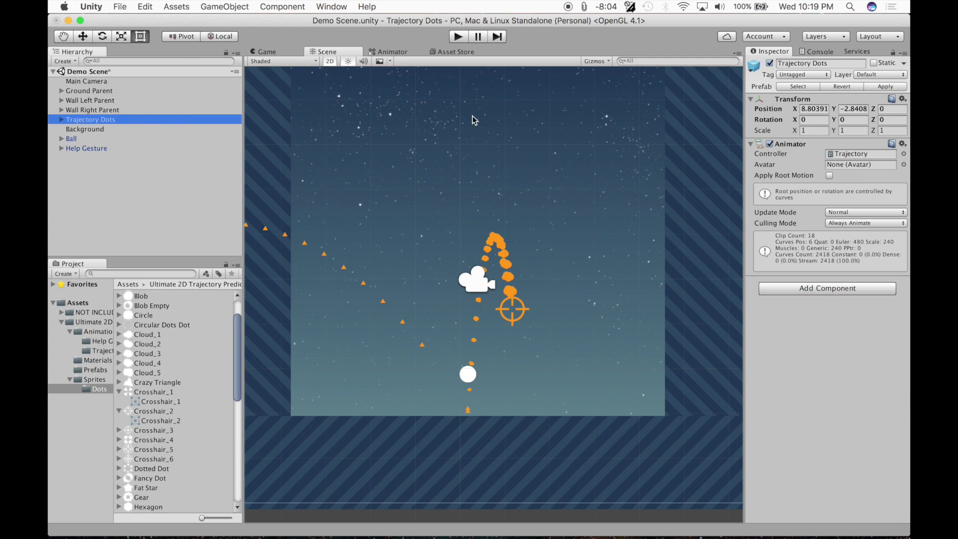
left_click(801, 131)
left_click(849, 129)
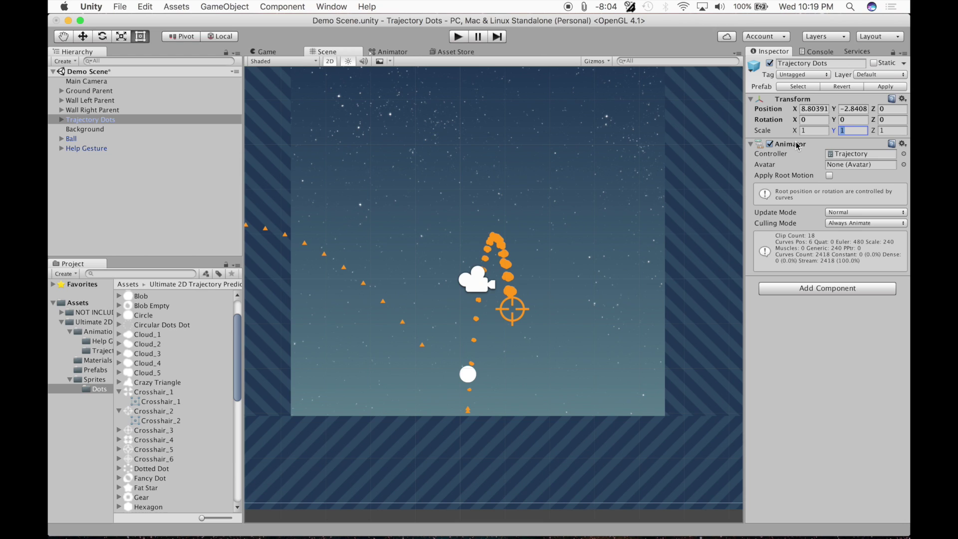
left_click(85, 138)
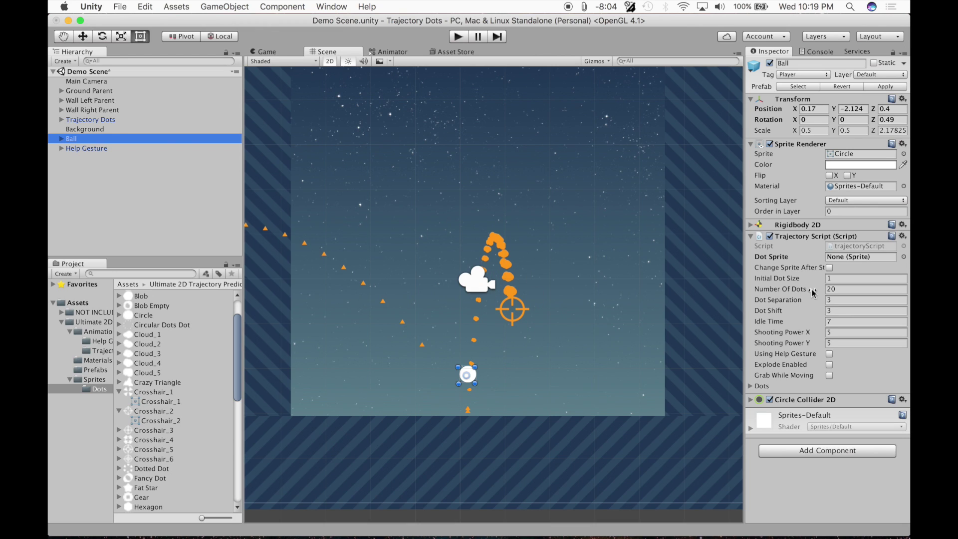
left_click(827, 291)
key("Tab")
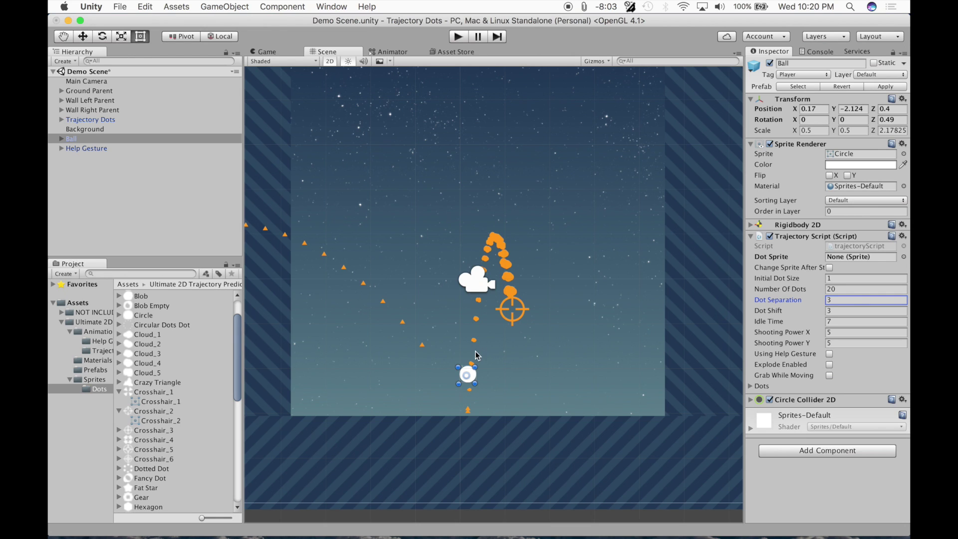
left_click_drag(790, 300, 772, 300)
left_click(458, 38)
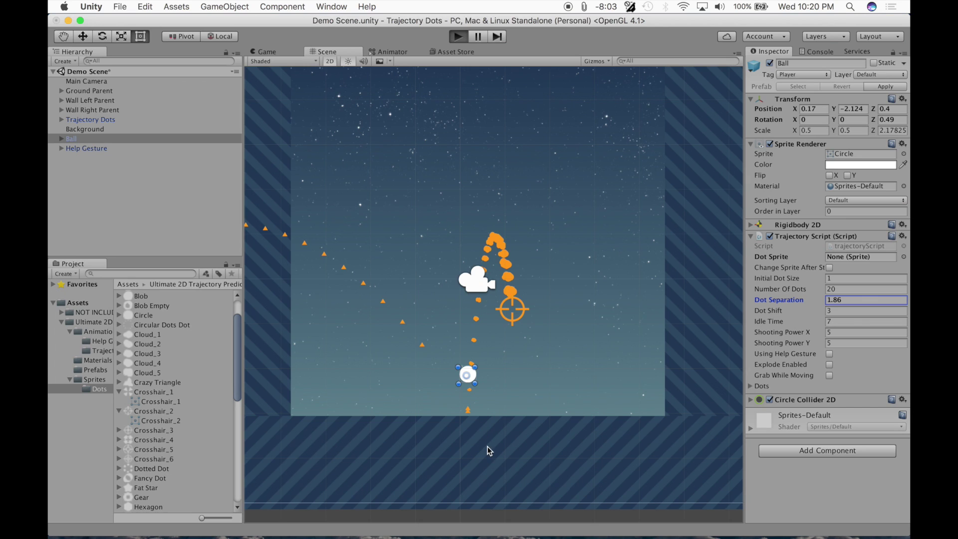
mouse_move(487, 414)
left_mouse_down()
mouse_move(464, 475)
mouse_move(497, 411)
left_mouse_up()
left_click_drag(800, 293, 703, 366)
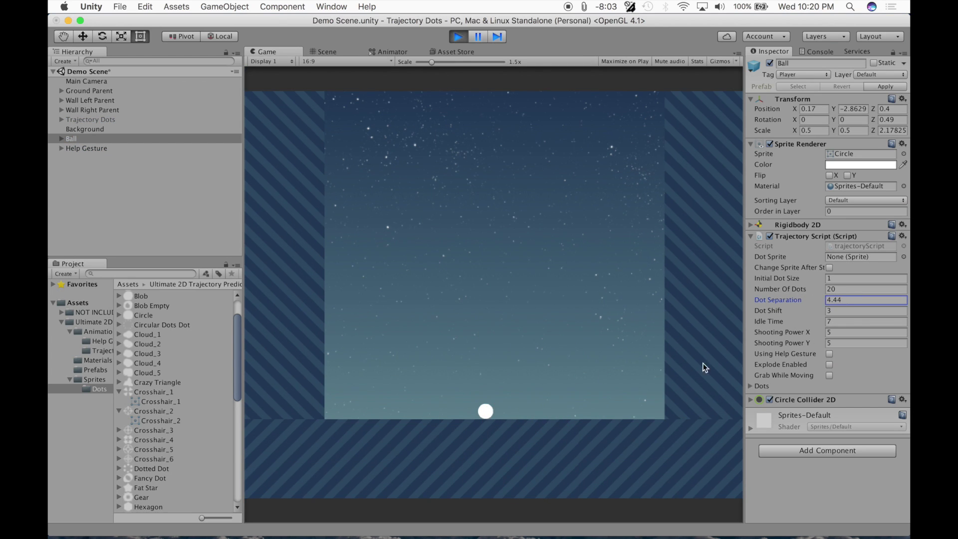
mouse_move(487, 419)
left_mouse_down()
mouse_move(467, 528)
mouse_move(486, 409)
left_mouse_up()
left_click(459, 36)
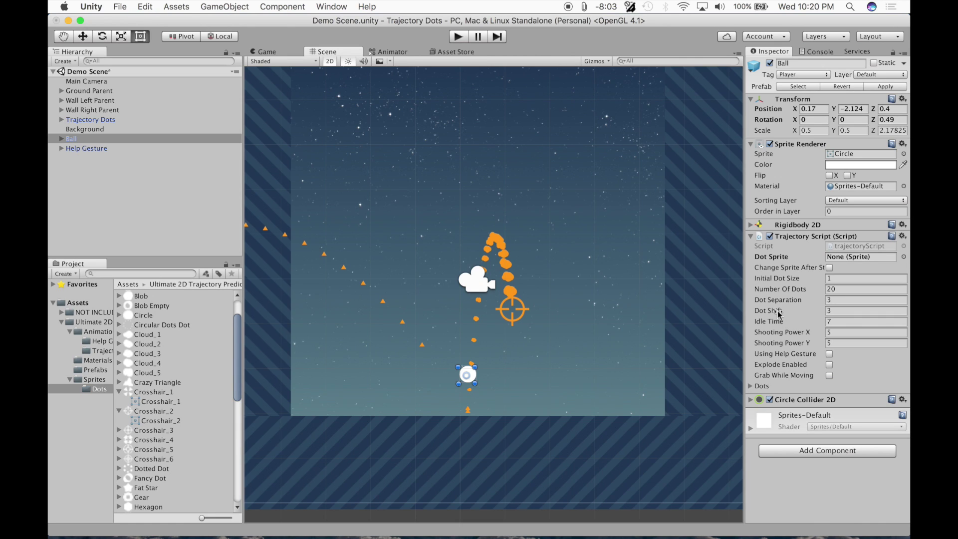
left_click(457, 38)
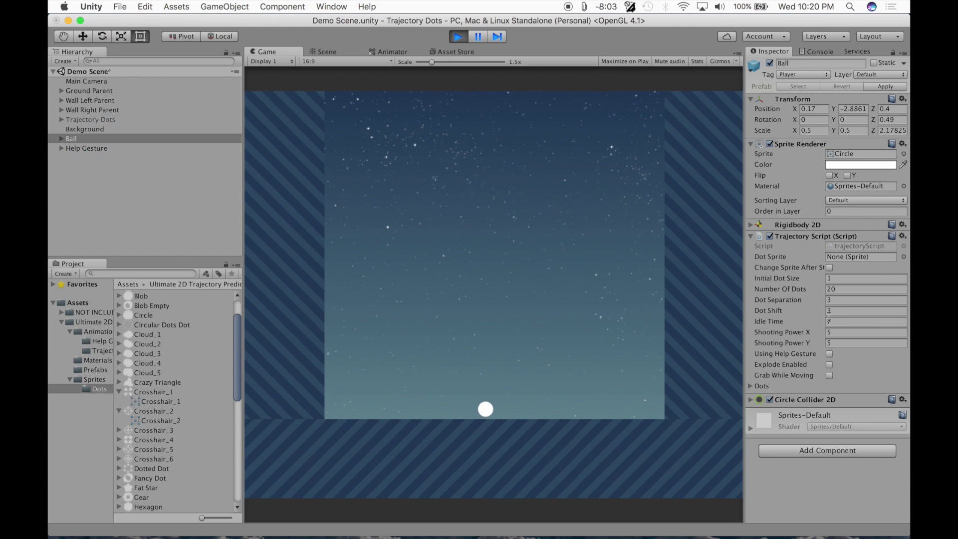
left_click_drag(483, 428, 457, 456)
left_click(763, 310)
left_click_drag(471, 484, 504, 439)
left_click_drag(807, 315, 817, 314)
mouse_move(487, 429)
left_mouse_down()
mouse_move(471, 475)
mouse_move(525, 476)
mouse_move(496, 479)
mouse_move(487, 425)
left_mouse_up()
left_click(829, 311)
mouse_move(477, 409)
left_mouse_down()
mouse_move(458, 496)
mouse_move(528, 484)
mouse_move(513, 457)
mouse_move(520, 490)
mouse_move(438, 444)
mouse_move(400, 488)
mouse_move(460, 449)
mouse_move(543, 501)
mouse_move(483, 470)
mouse_move(427, 463)
mouse_move(492, 415)
left_mouse_up()
left_click(460, 37)
left_click(771, 322)
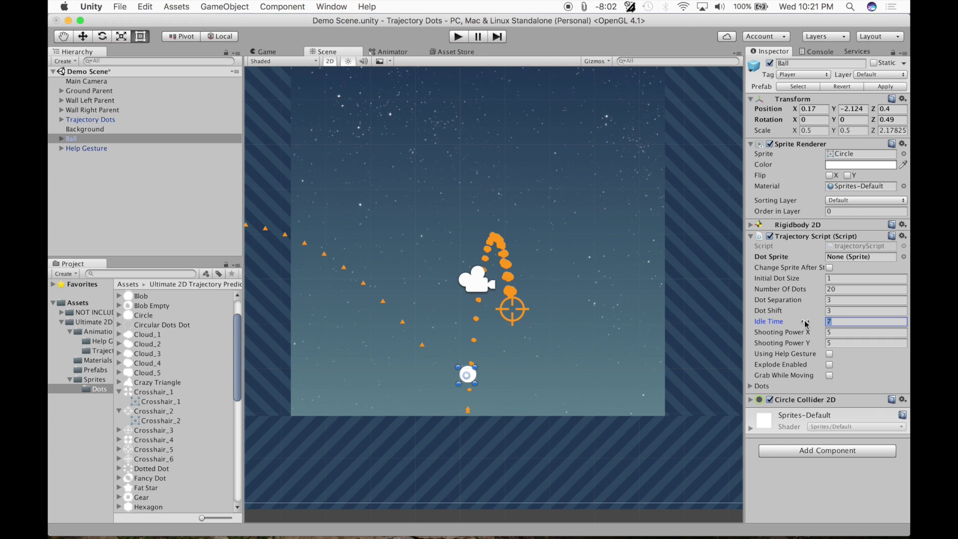
- Set the Ball's Idle Time to 2, enable Using Help Gesture, and select Help Gesture
type("2")
left_click(829, 354)
left_click(99, 148)
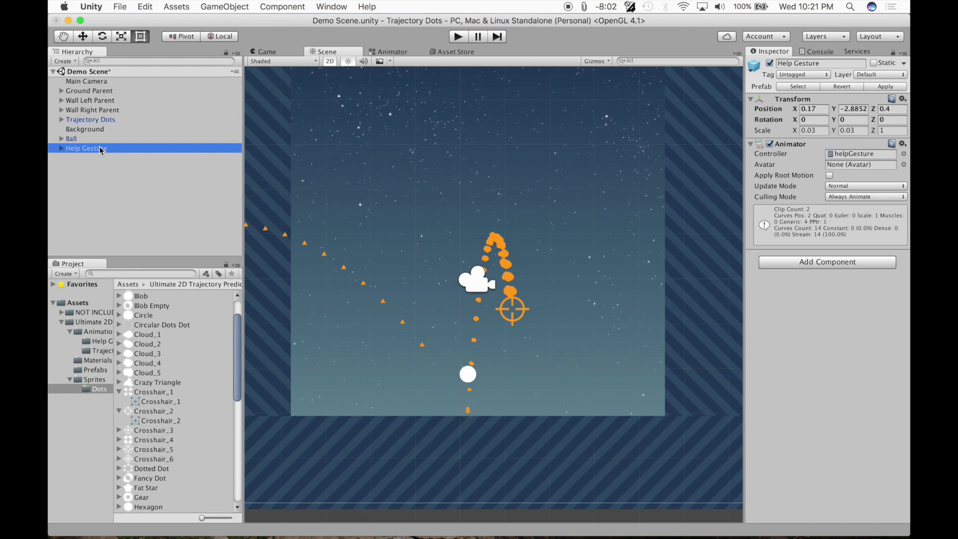
- Play the scene with Ball selected, drag the ball to test shots, then stop play mode
left_click(459, 37)
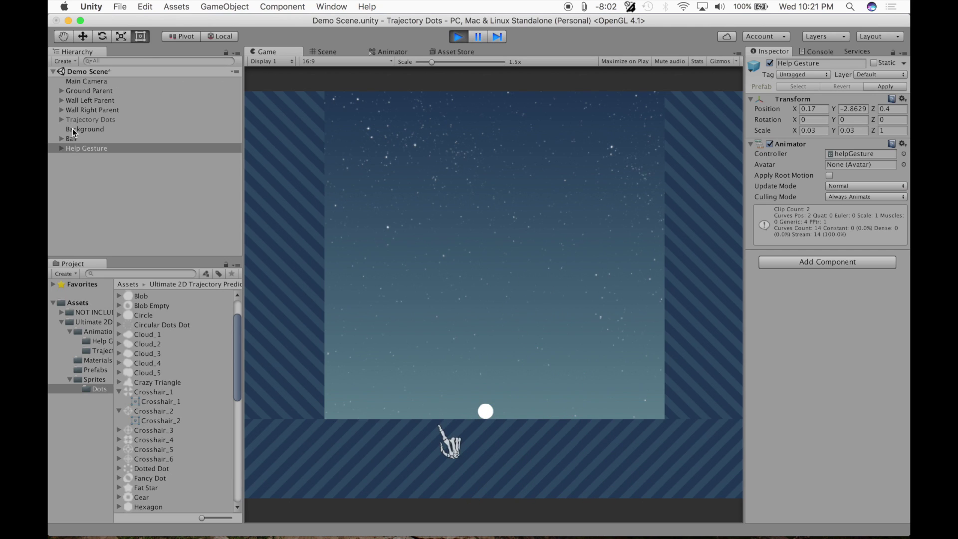
left_click(81, 142)
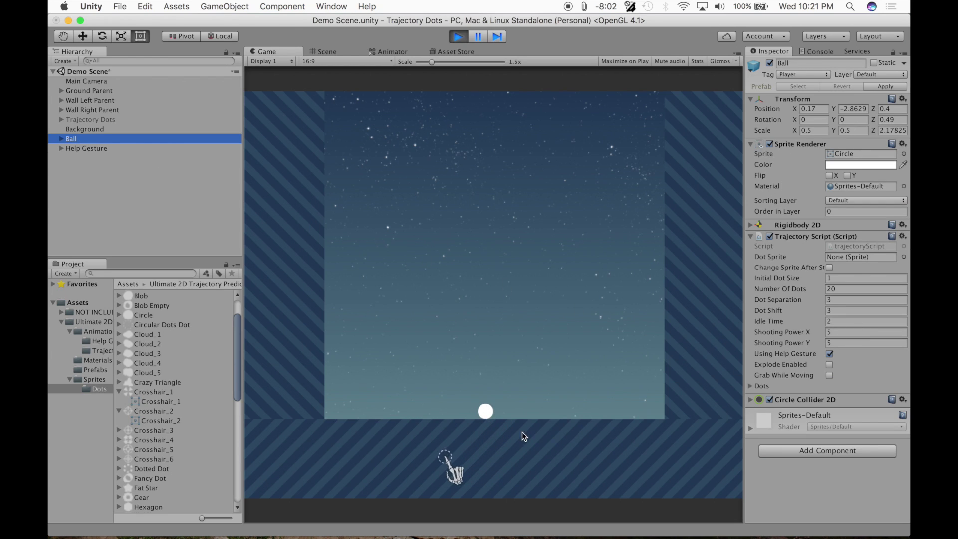
left_click_drag(485, 421, 488, 453)
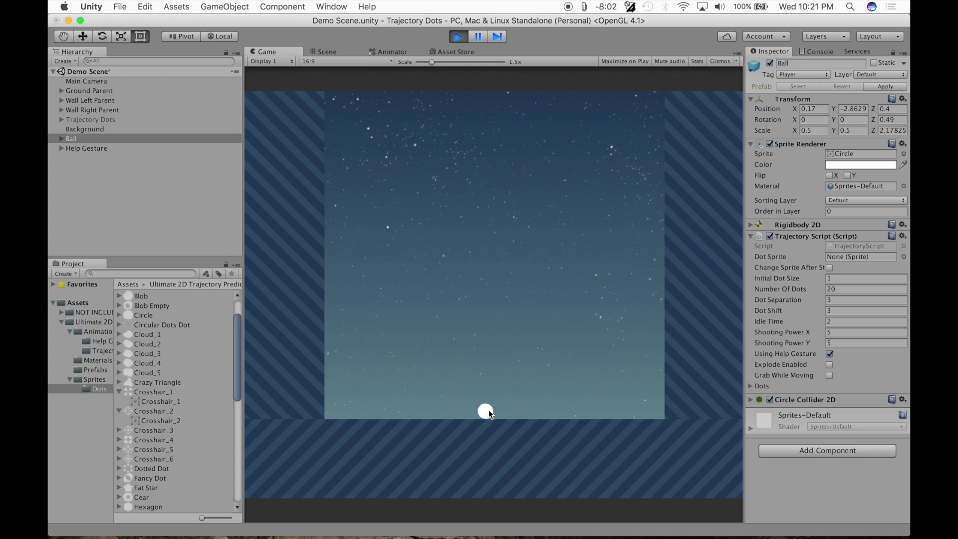
mouse_move(487, 409)
left_mouse_down()
mouse_move(475, 474)
mouse_move(492, 411)
left_mouse_up()
key("super+p")
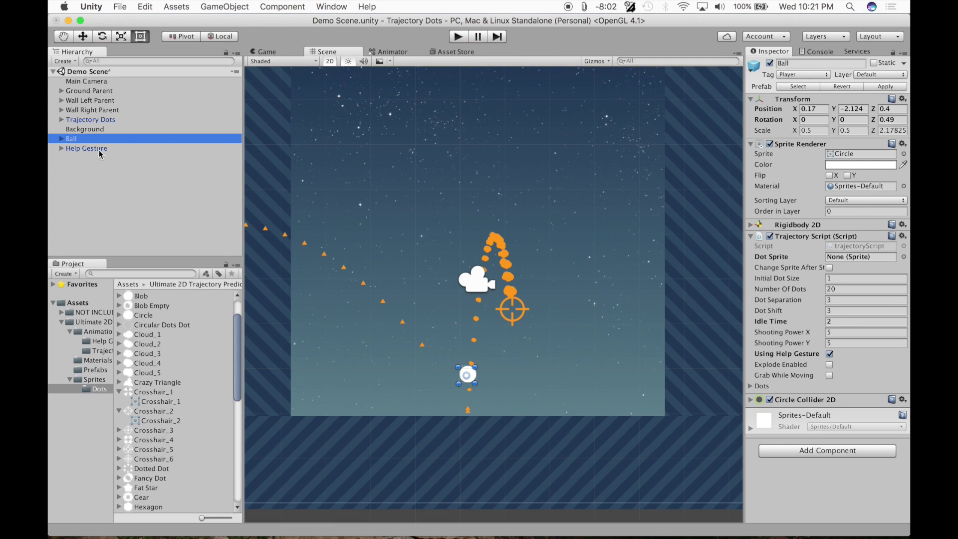
- Expand Help Gesture and open the Animation window on the Help clip
left_click(72, 149)
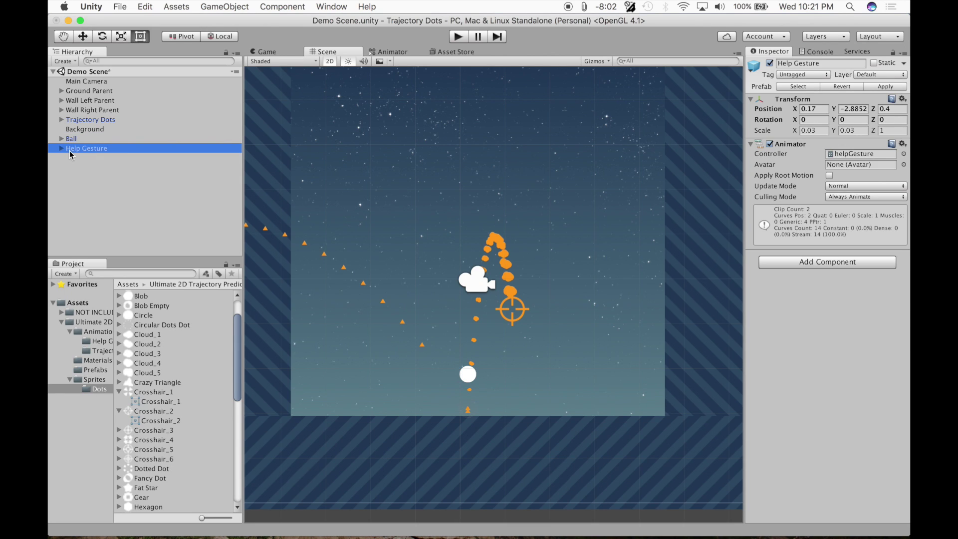
left_click(61, 148)
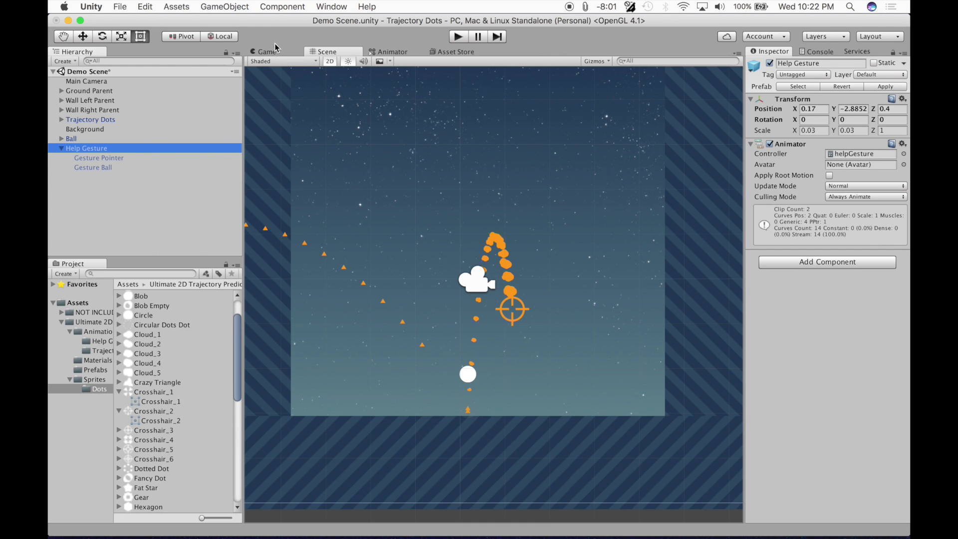
left_click(331, 7)
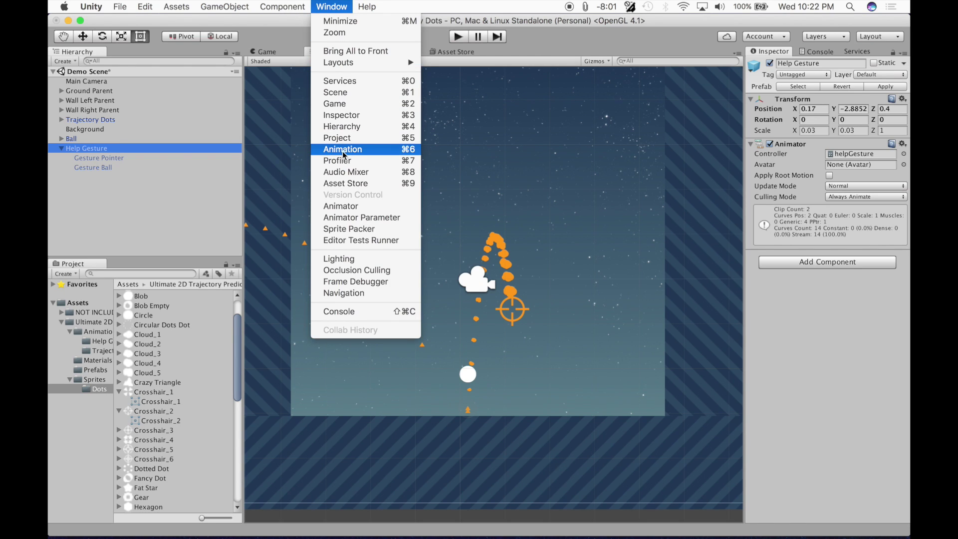
left_click(376, 151)
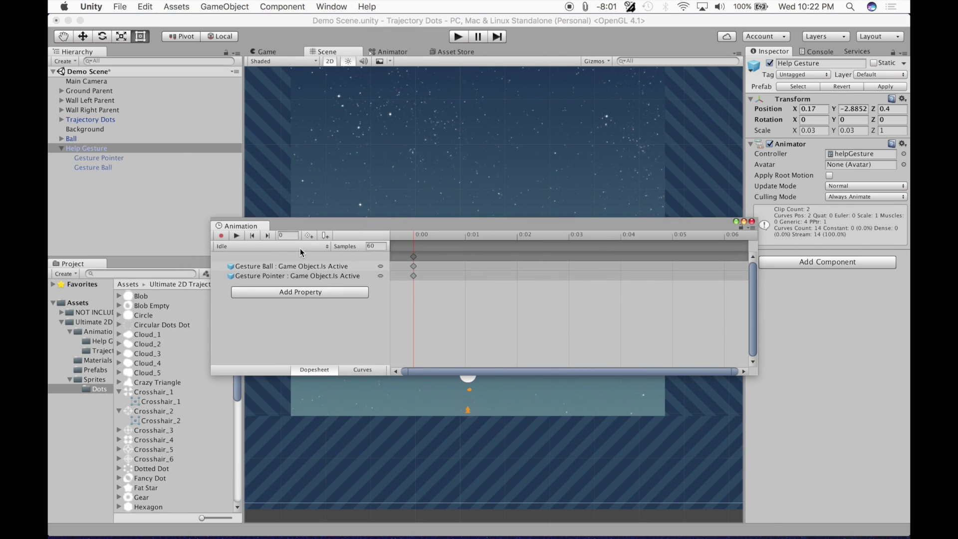
left_click(301, 249)
left_click(282, 257)
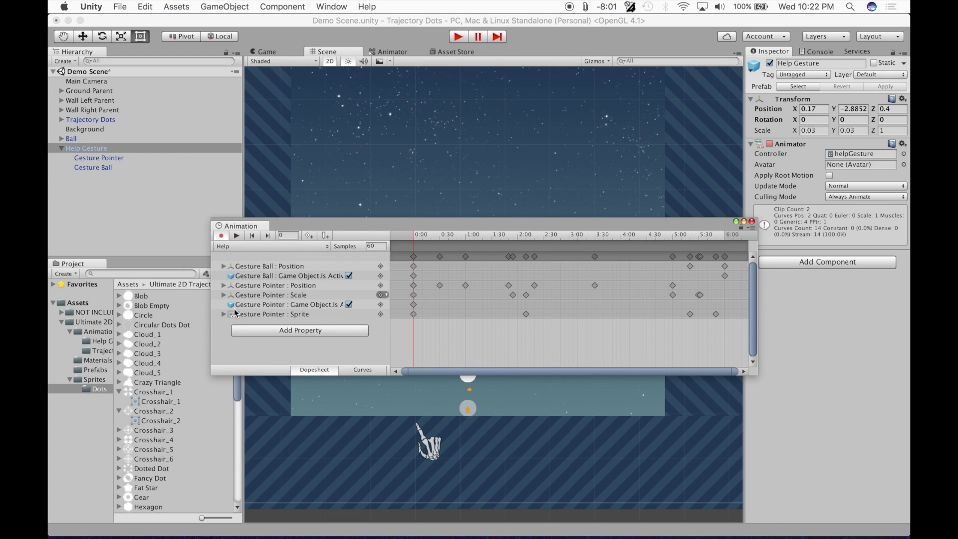
- Expand the Gesture Pointer Sprite track and scrub the hand animation through frames 141–333
left_click(224, 314)
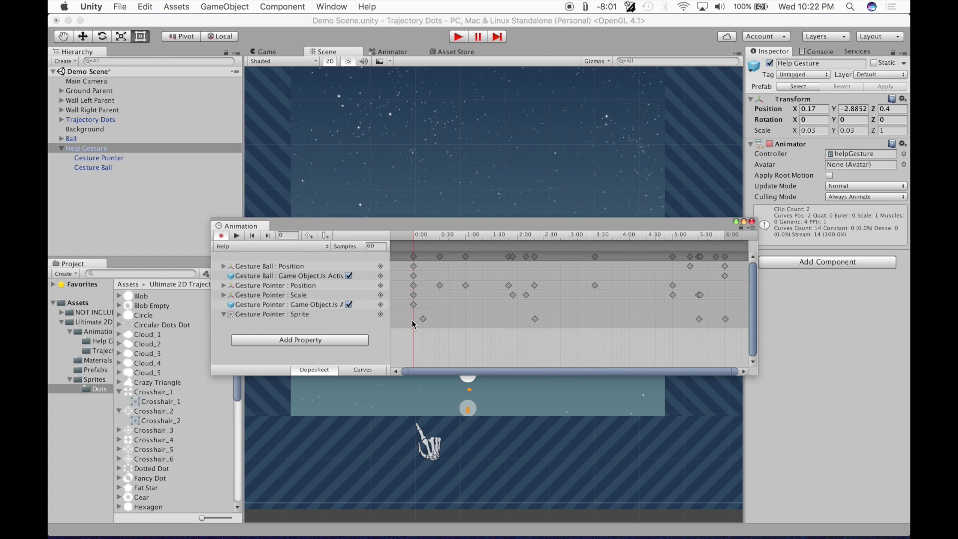
left_click(422, 320)
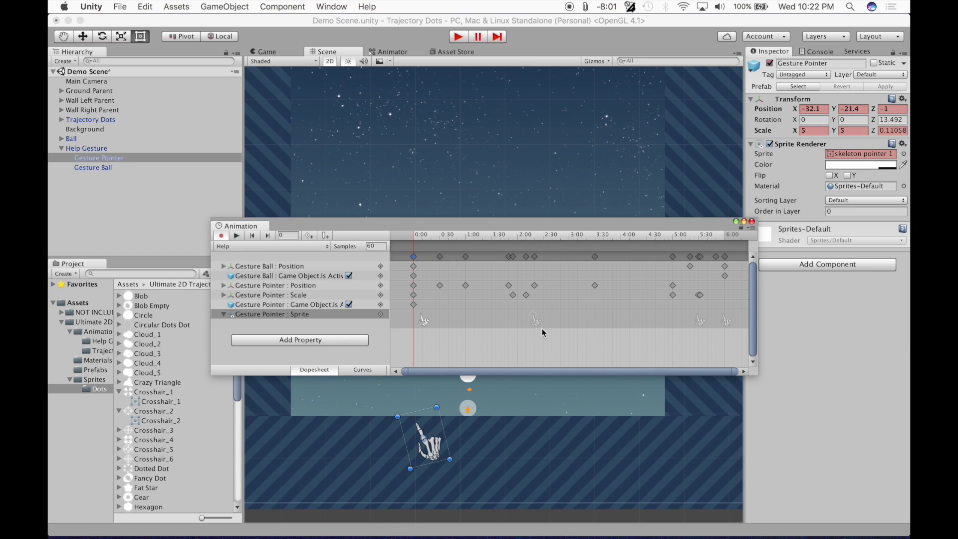
left_click(535, 235)
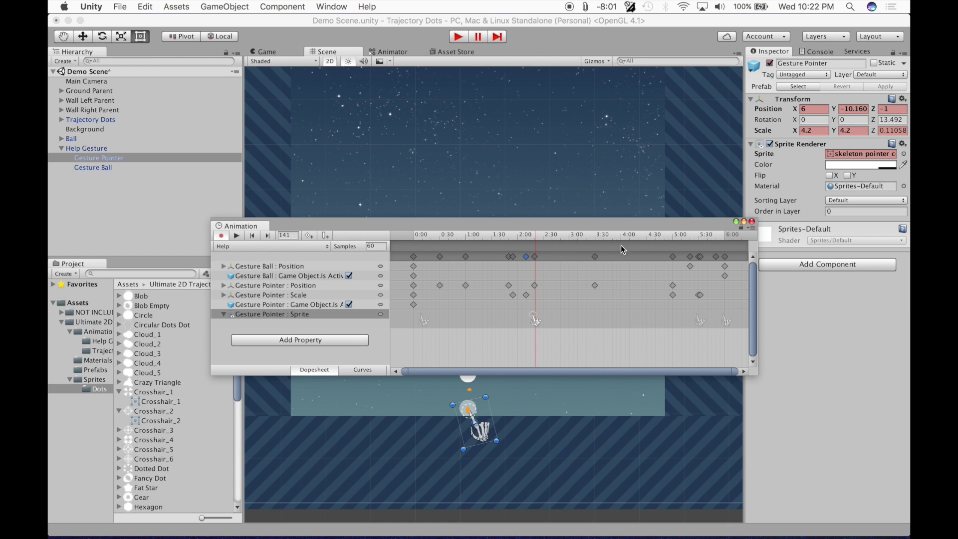
left_click_drag(614, 238, 529, 238)
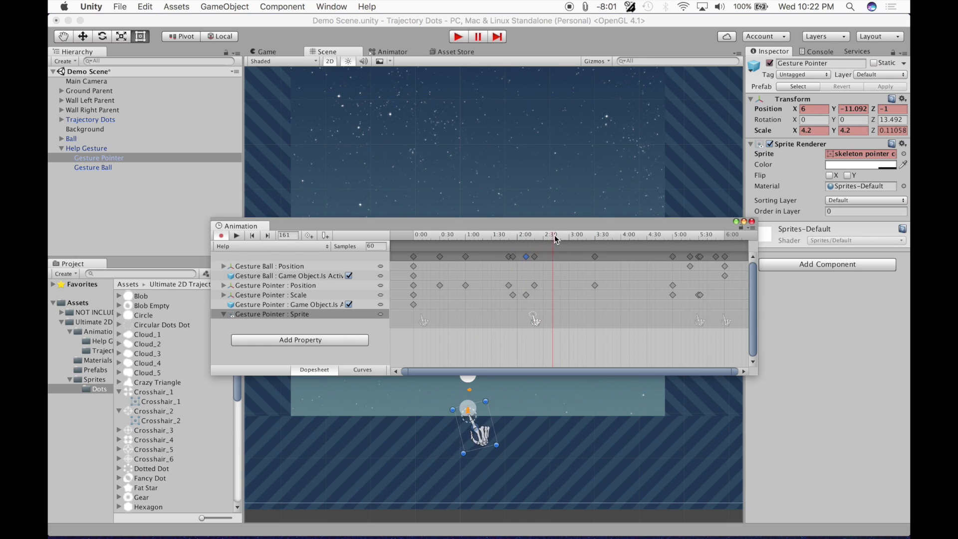
left_click_drag(556, 240, 427, 283)
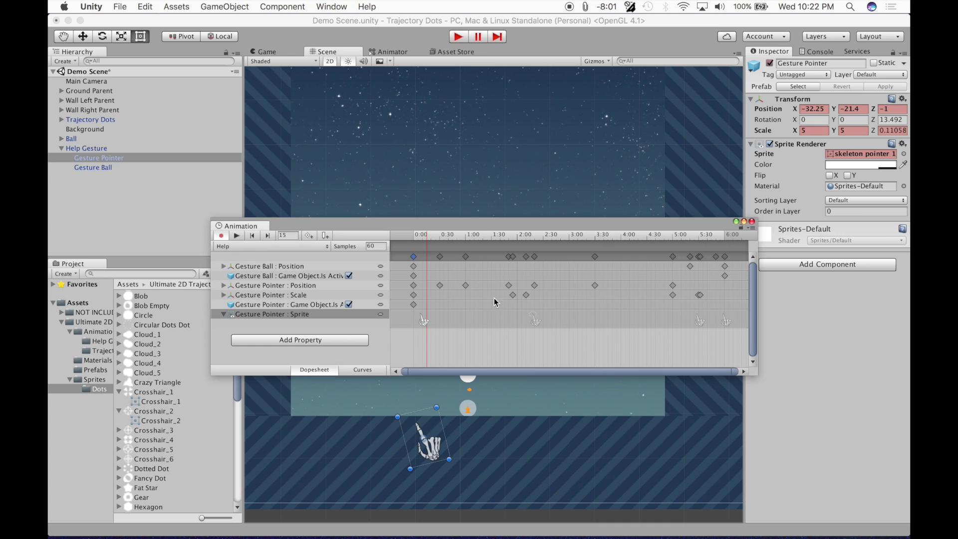
left_click(542, 236)
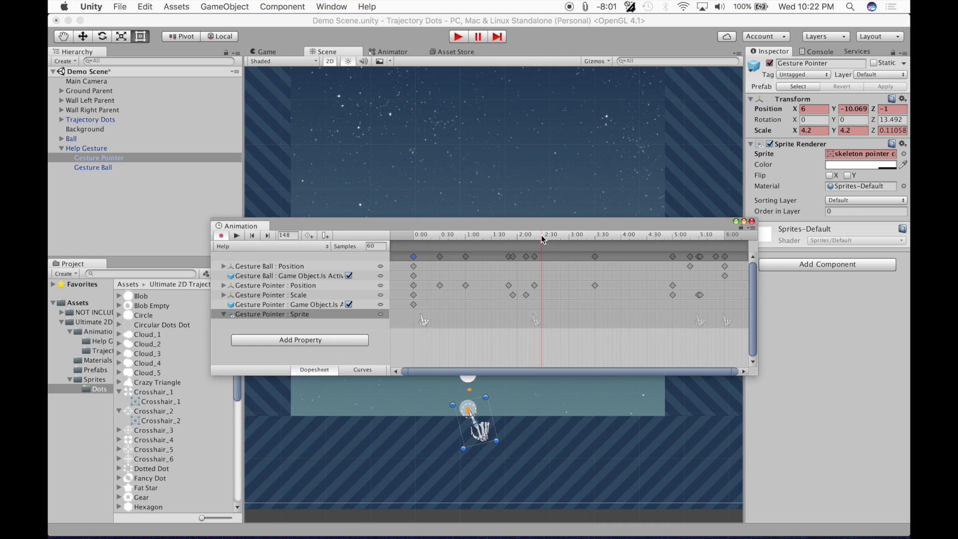
left_click(702, 236)
left_click(727, 321)
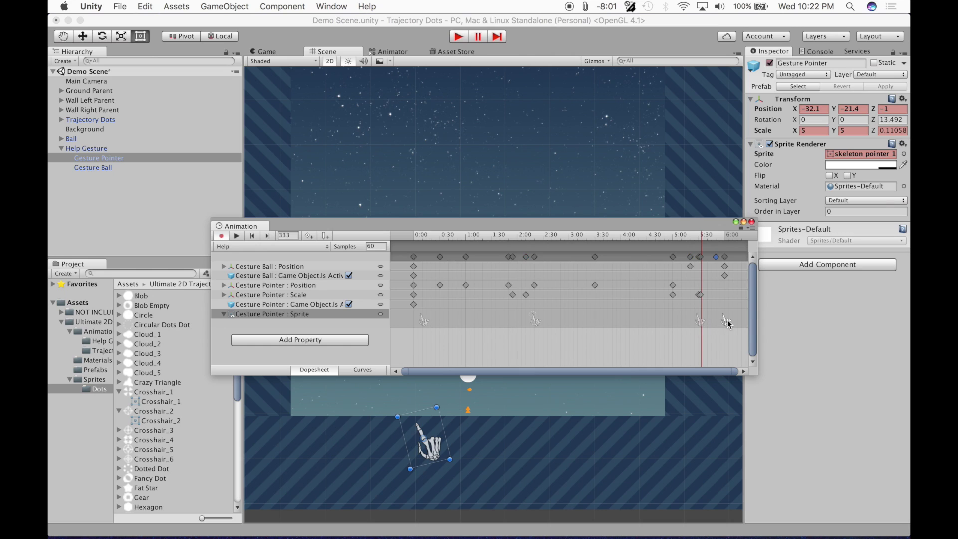
- Collapse the sprite track, close the Animation window, and select Gesture Ball
left_click(225, 315)
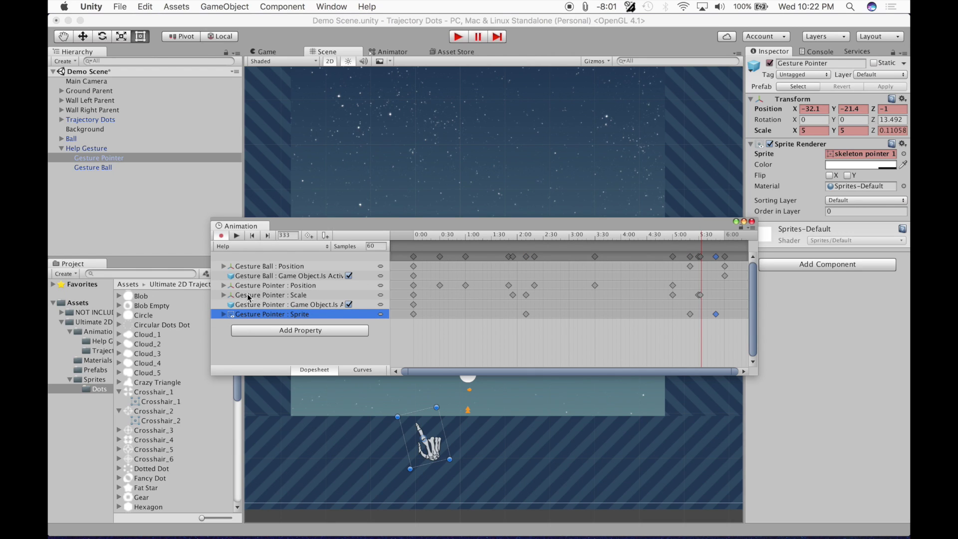
left_click(752, 221)
left_click(99, 168)
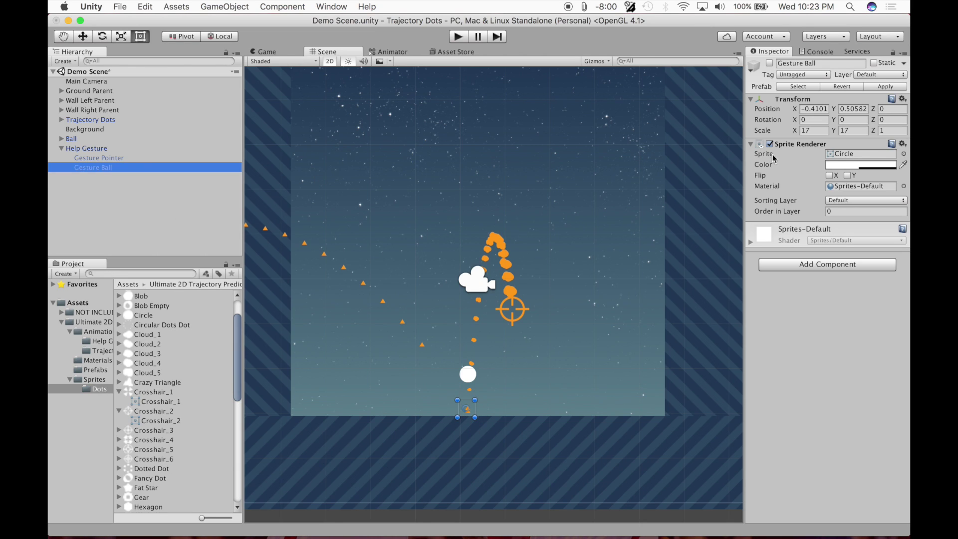
- Try the basketball sprite on Gesture Ball, revert to Circle, then play with Ball selected
left_click(904, 154)
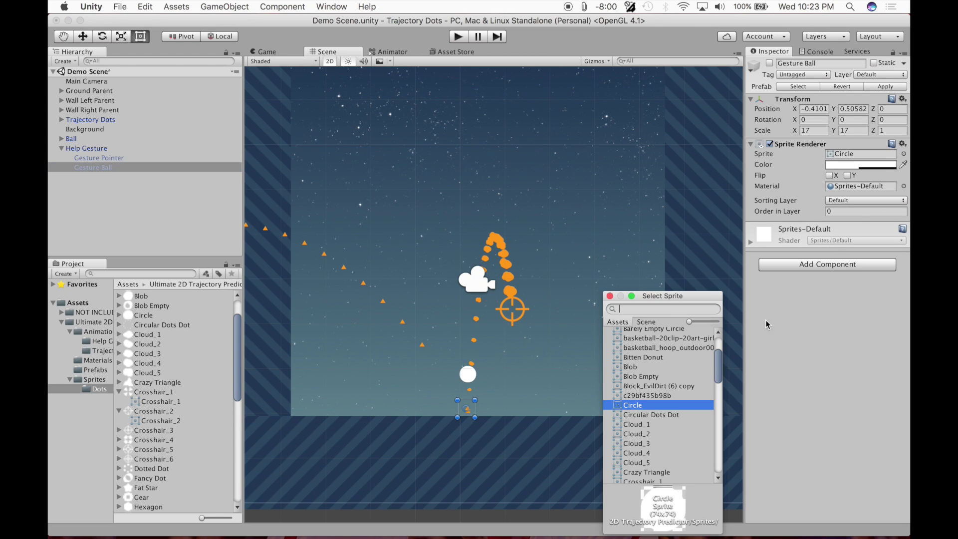
left_click(643, 340)
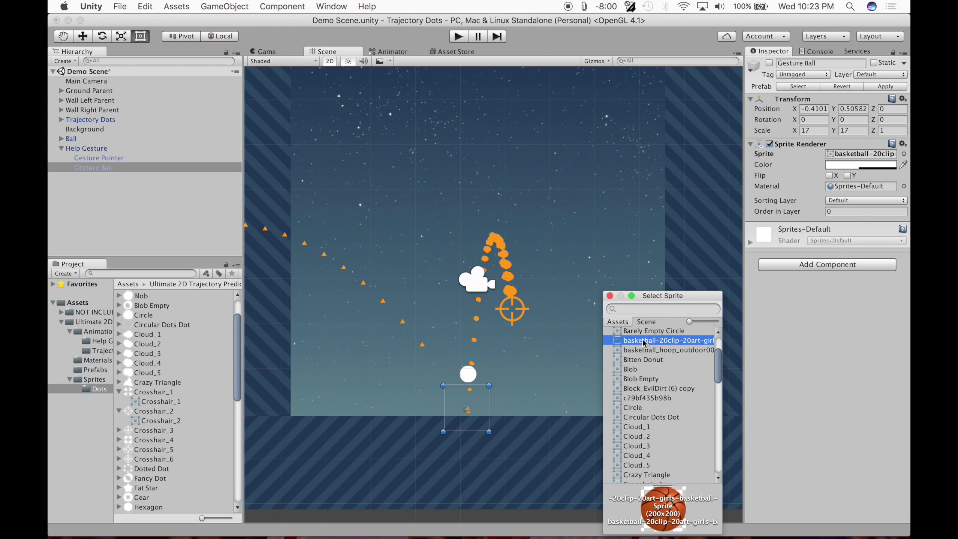
left_click(643, 407)
left_click(467, 373)
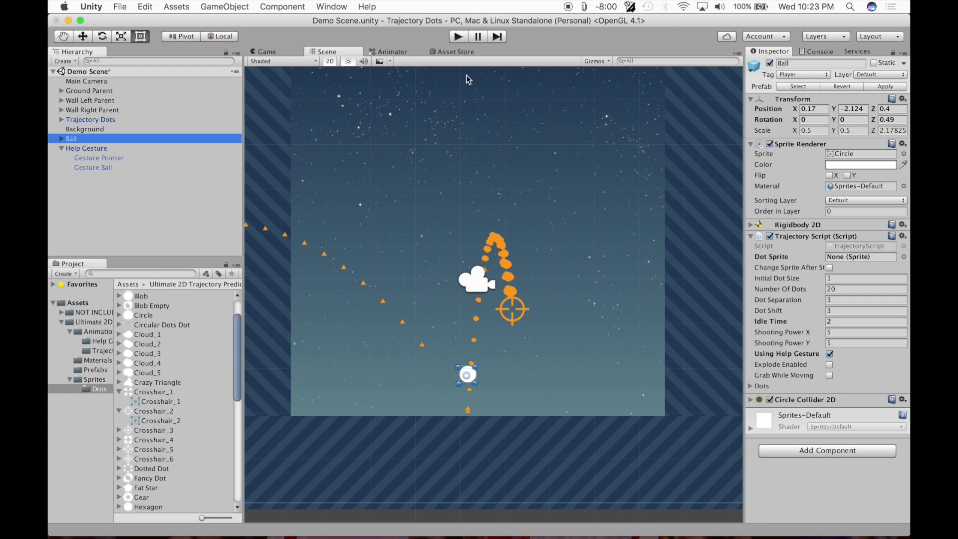
left_click(458, 37)
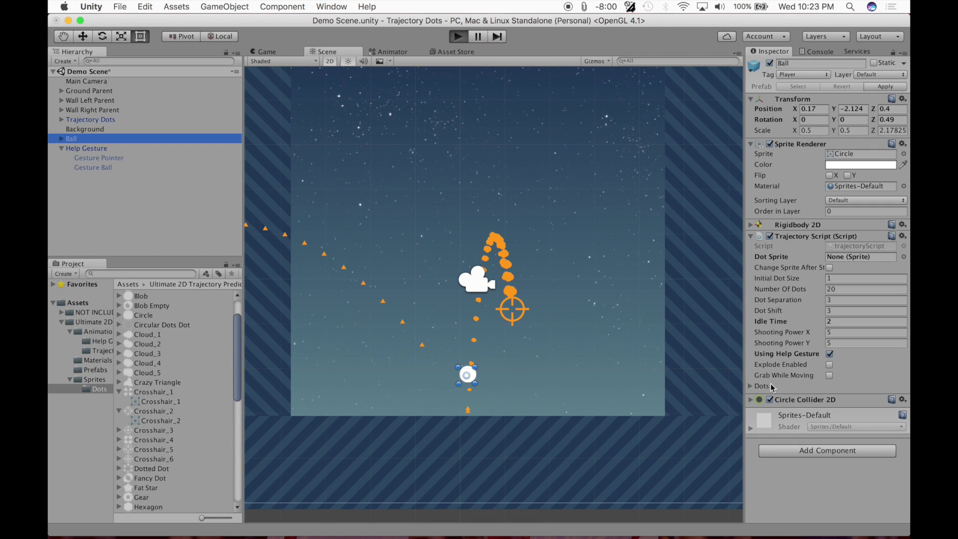
- Set Shooting Power X to 1 and Y to 10, then drag the ball to preview
left_click_drag(472, 441, 483, 412)
left_click(824, 335)
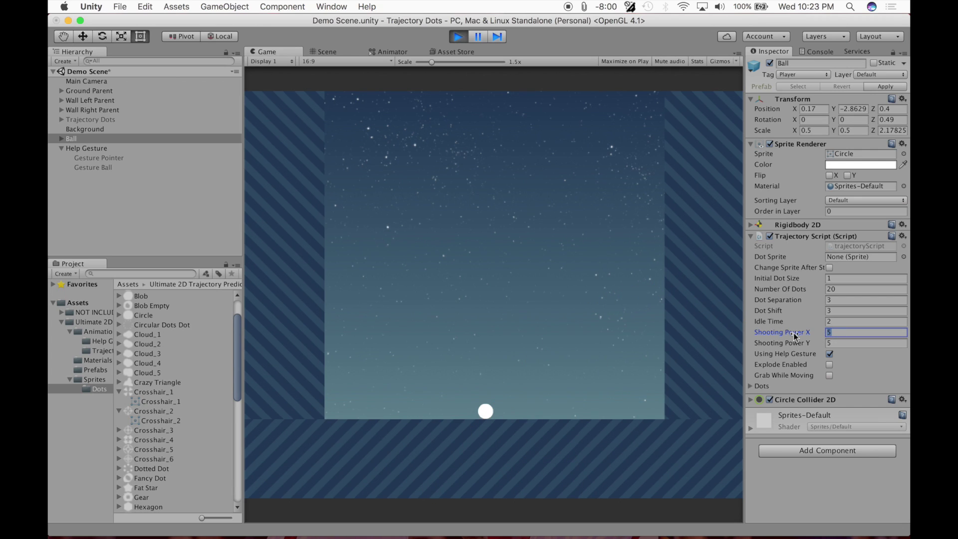
type("1")
key("Tab")
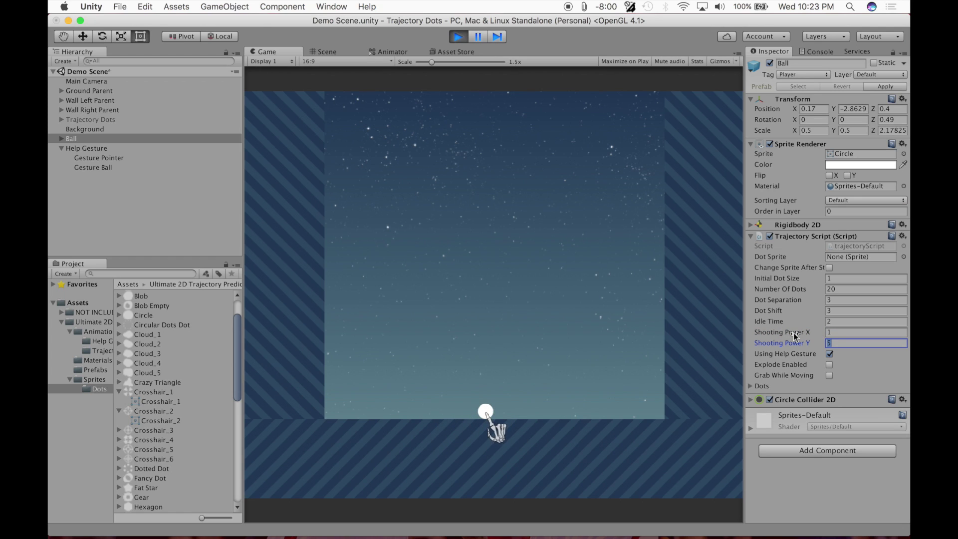
type("10")
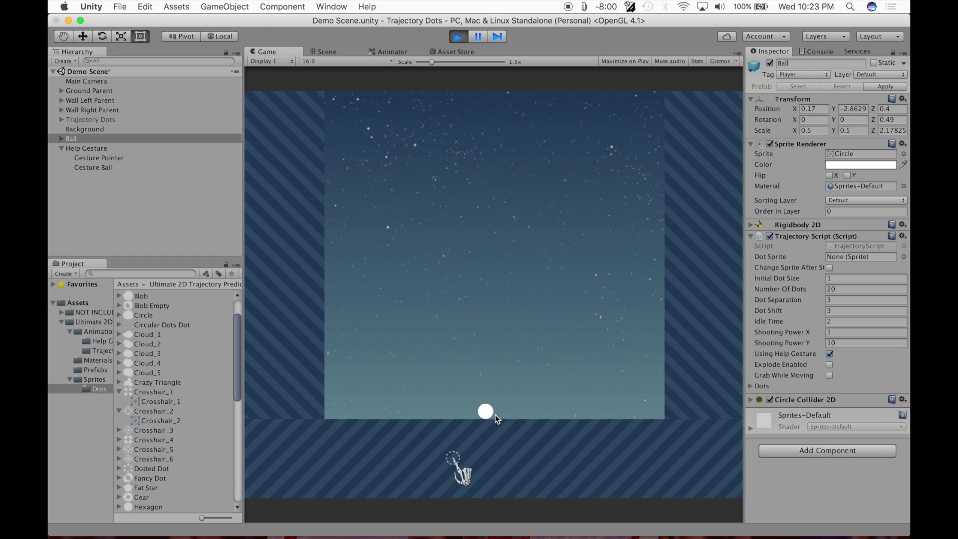
mouse_move(488, 410)
left_mouse_down()
mouse_move(460, 480)
mouse_move(449, 443)
mouse_move(487, 419)
mouse_move(223, 429)
mouse_move(434, 448)
mouse_move(482, 428)
left_mouse_up()
mouse_move(484, 422)
left_mouse_down()
mouse_move(478, 469)
mouse_move(456, 470)
mouse_move(479, 485)
mouse_move(483, 509)
mouse_move(483, 416)
left_mouse_up()
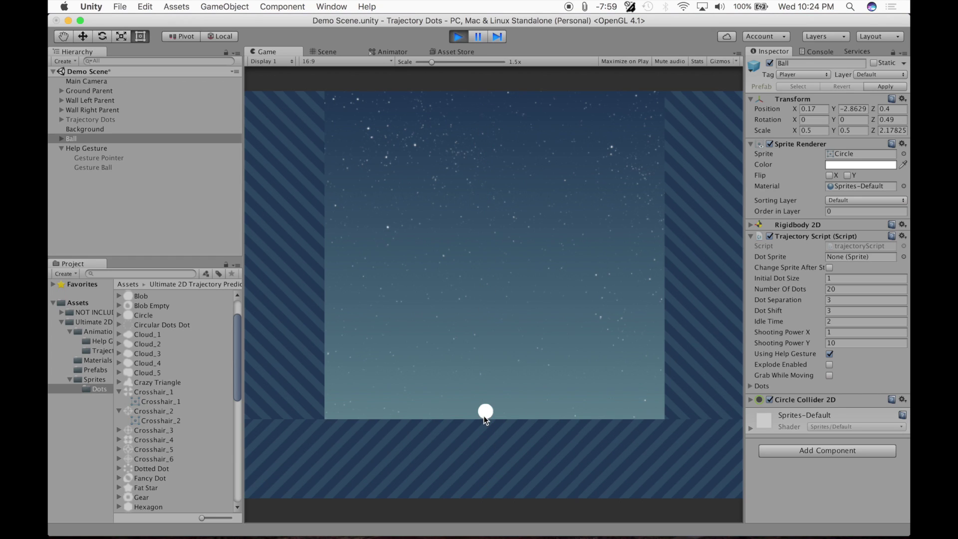
- Lower Shooting Power Y to 1 and aim the ball to preview the weaker arc
left_click(832, 344)
type("1")
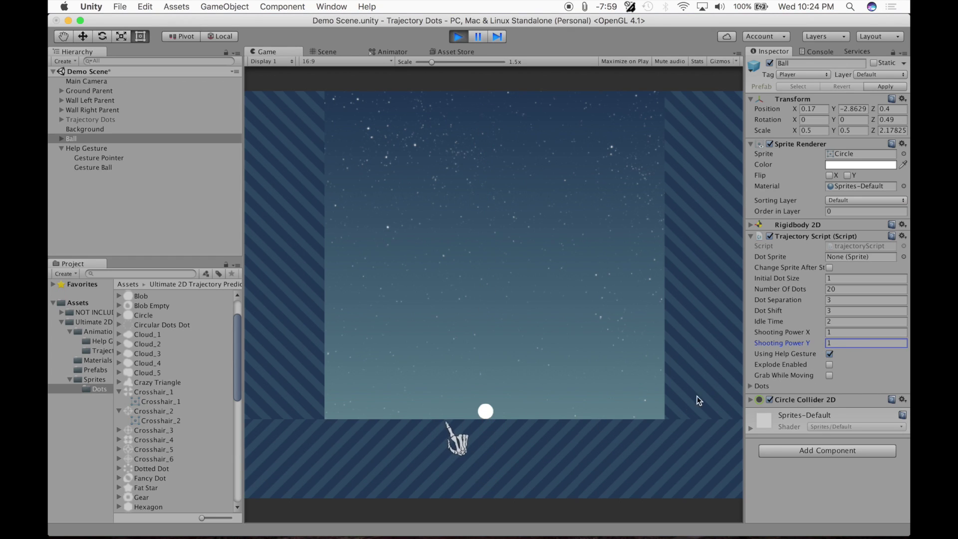
left_click(484, 415)
left_click_drag(483, 420, 508, 411)
- Set both shooting powers to 10, preview the stronger trajectory, then stop play mode
left_click(789, 332)
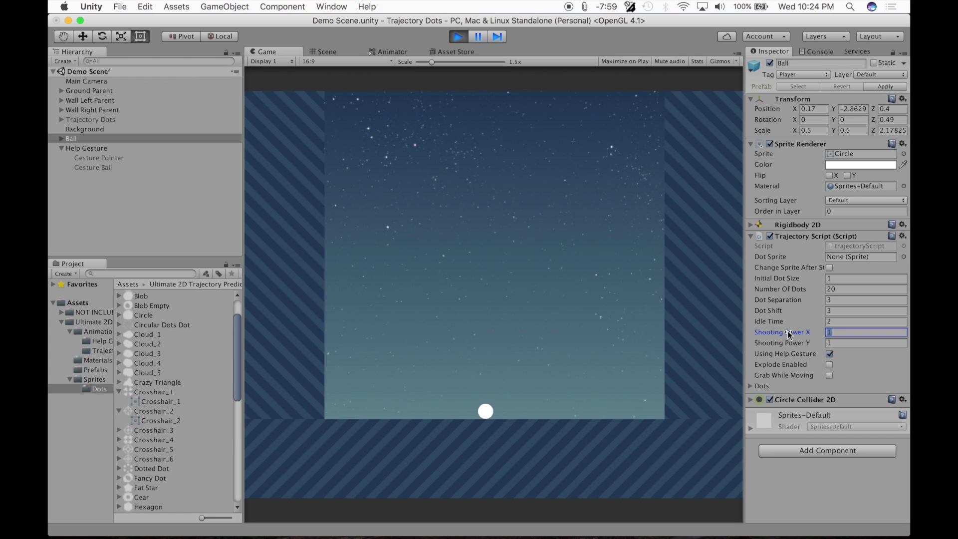
type("10")
key("Tab")
type("10")
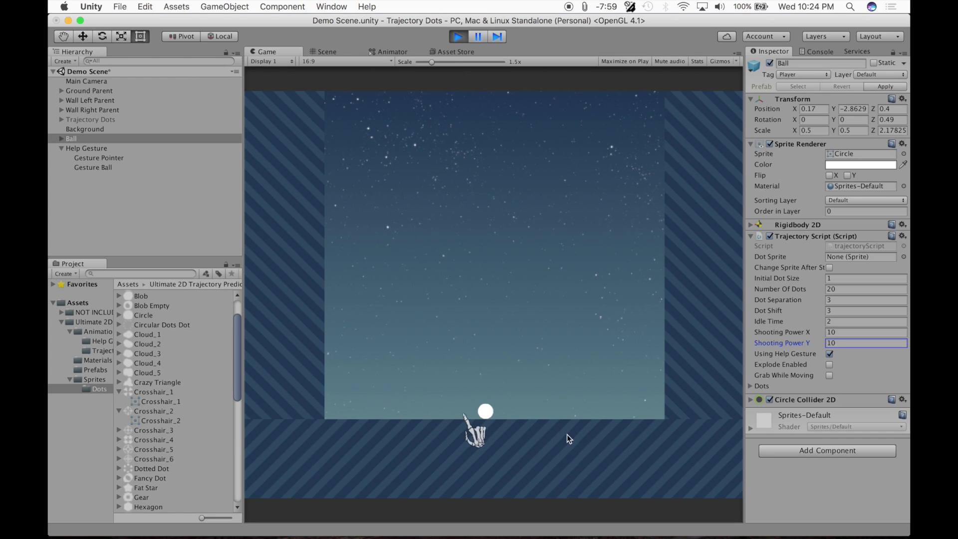
key("Return")
left_click_drag(486, 445, 479, 413)
key("super+p")
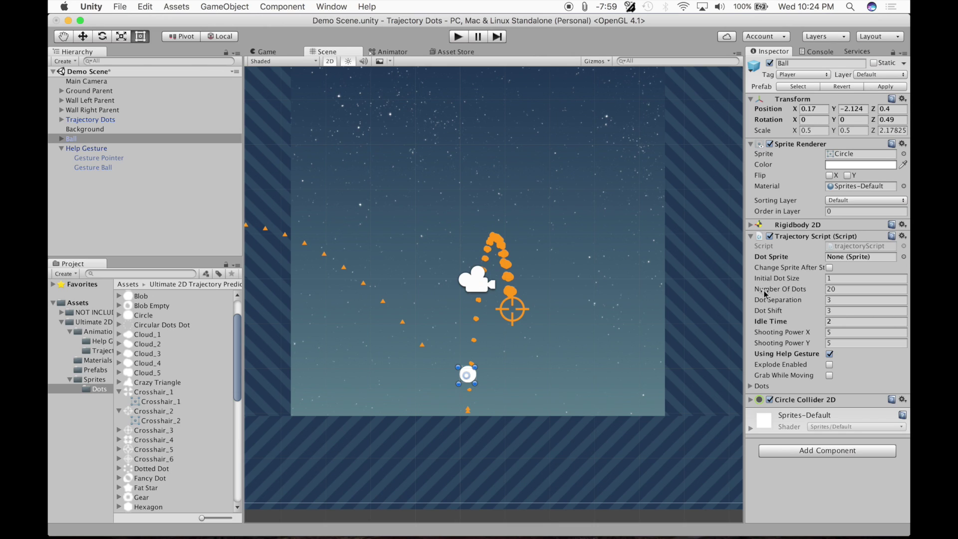
left_click(791, 303)
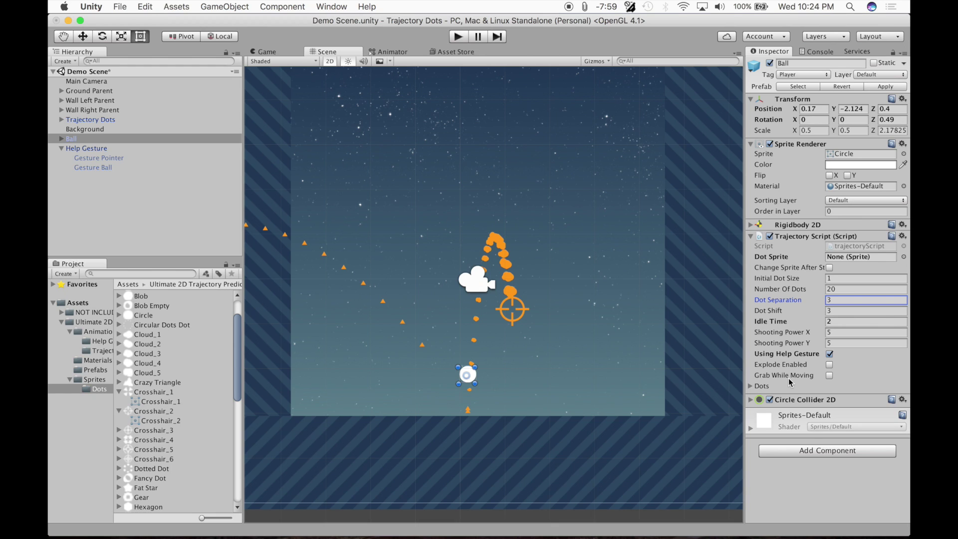
key("Tab")
key("Tab")
key("Tab")
type("-5")
key("Tab")
type("-5")
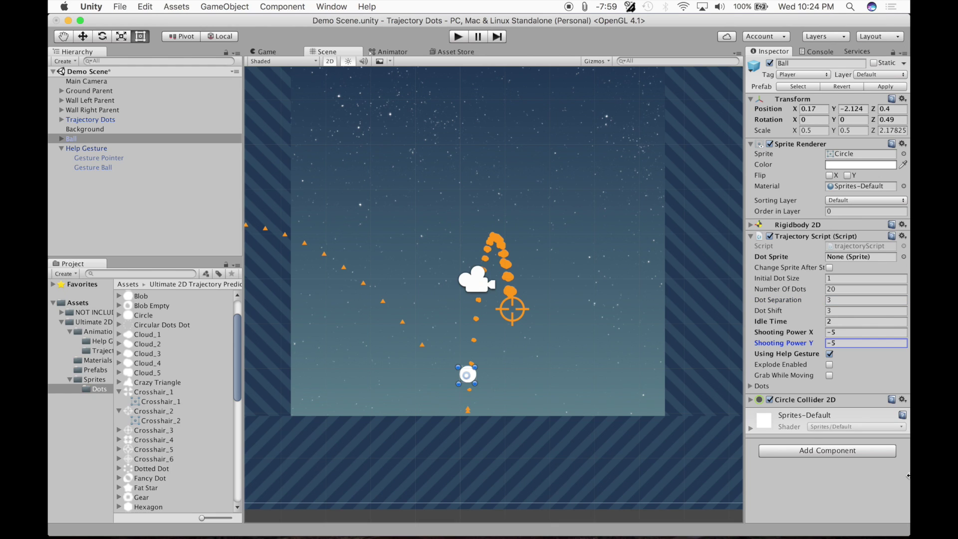
left_click(456, 38)
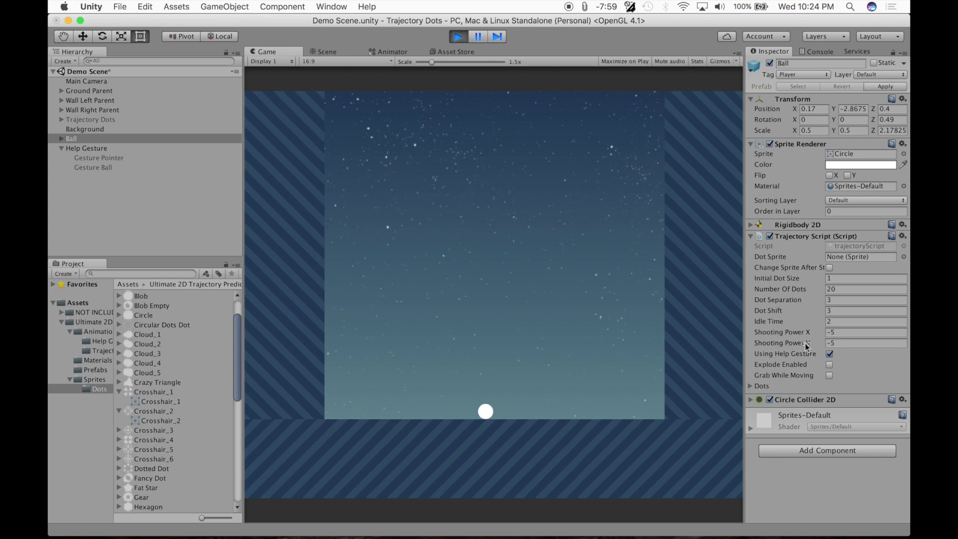
left_click_drag(494, 415, 502, 470)
left_click_drag(582, 441, 555, 306)
key("super+p")
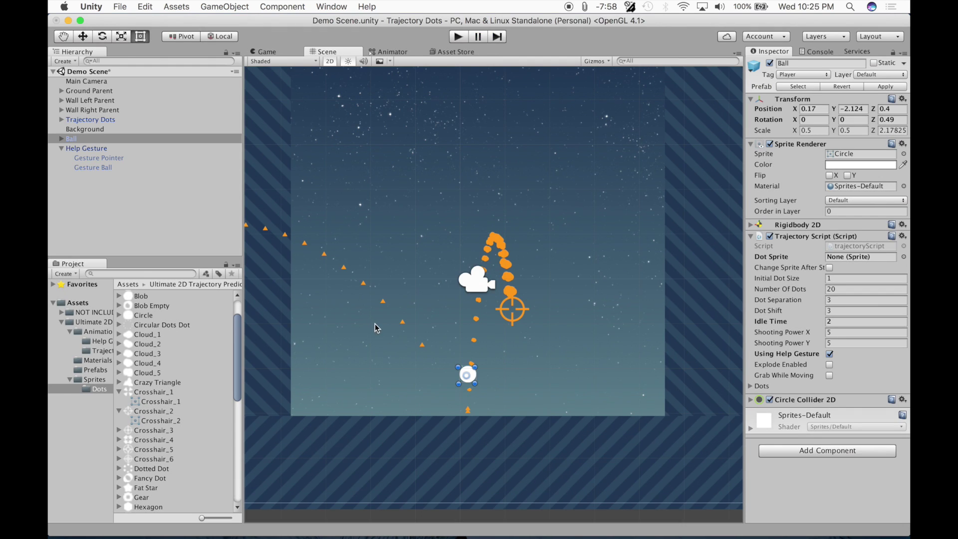
- Delete the Help Gesture object from the Hierarchy and select Ball
left_click(75, 148)
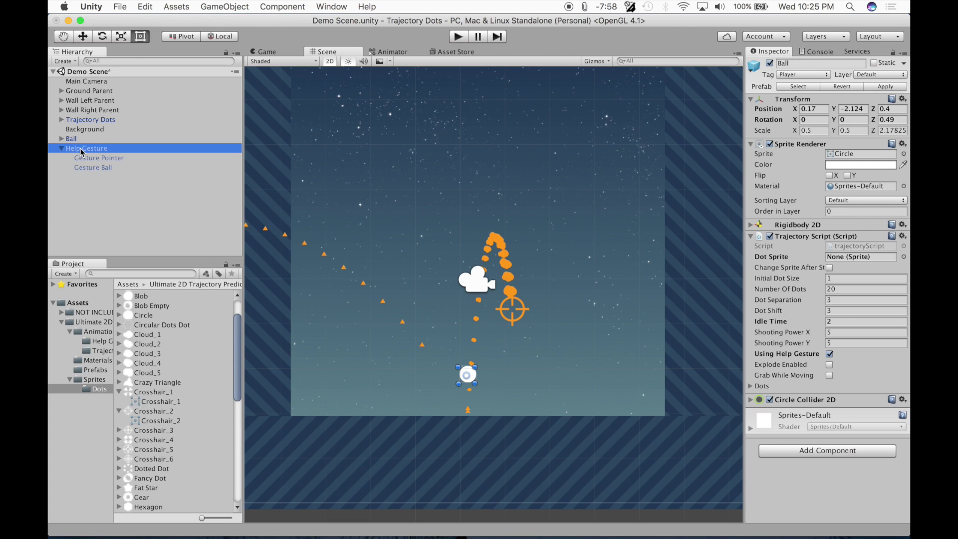
right_click(69, 150)
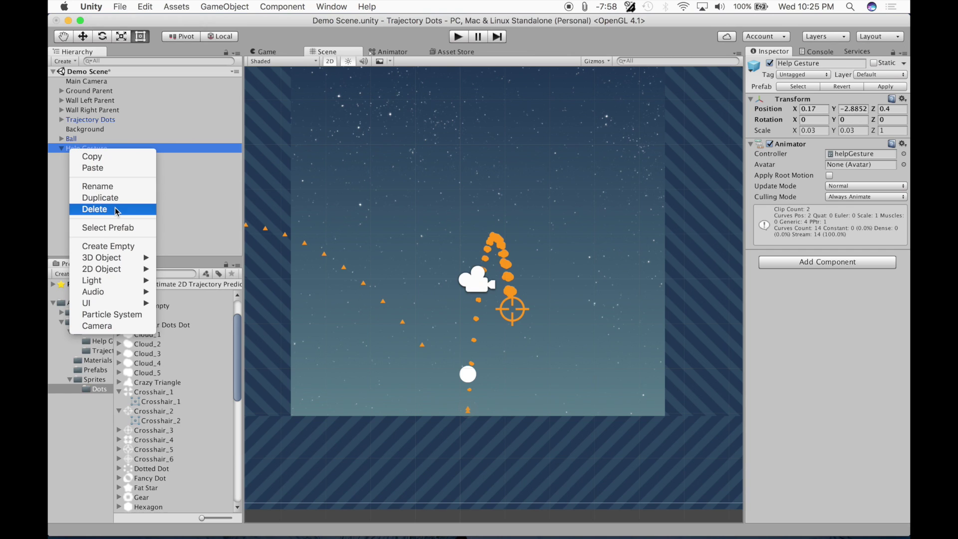
left_click(116, 211)
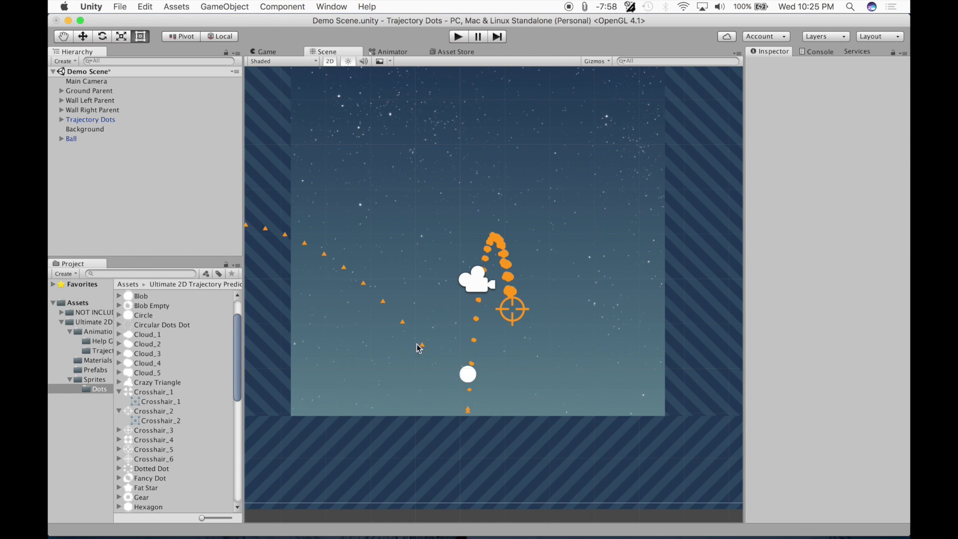
left_click(74, 140)
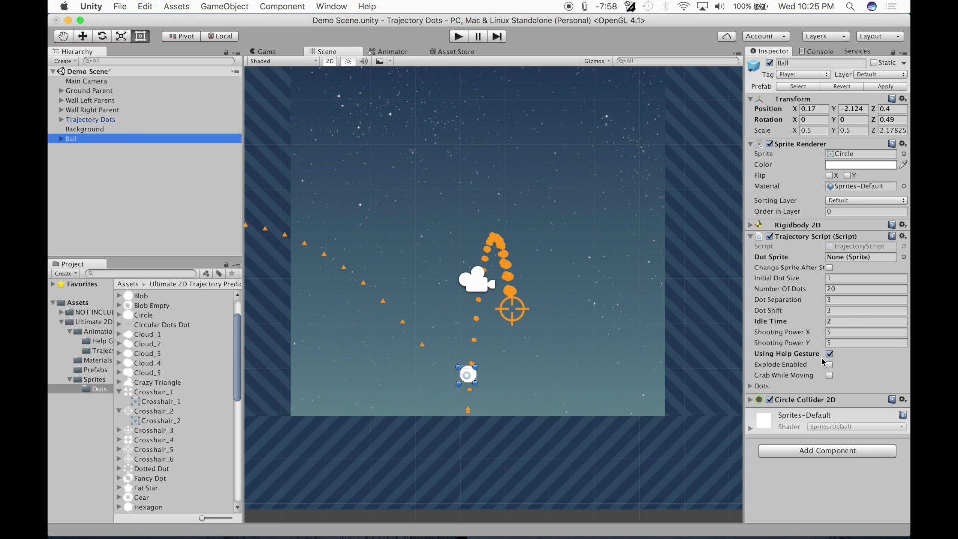
- Turn off the help gesture, play the scene, and launch the ball twice with trajectory dots
left_click(830, 356)
left_click(457, 37)
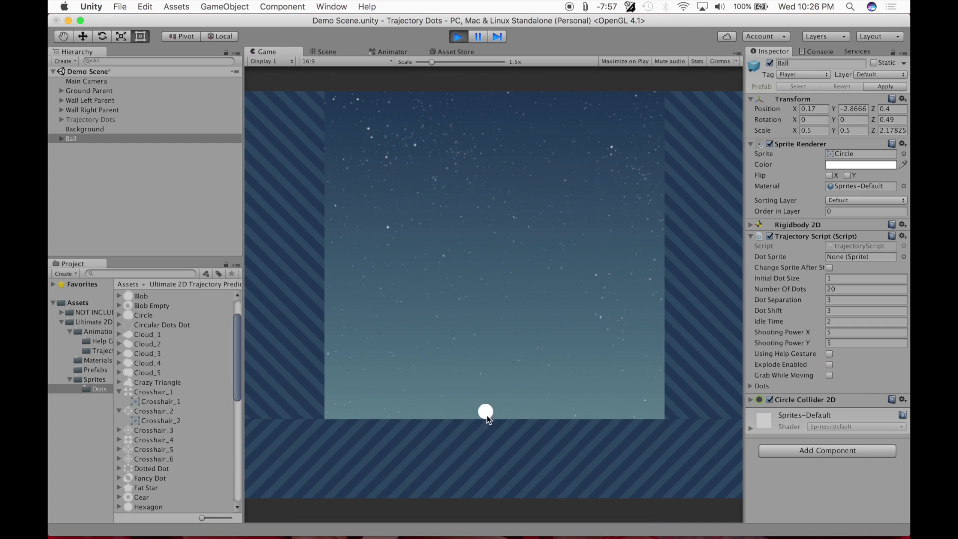
left_click_drag(486, 415, 450, 505)
left_click_drag(545, 417, 587, 451)
mouse_move(567, 419)
left_mouse_down()
mouse_move(606, 453)
mouse_move(575, 425)
left_mouse_up()
- Enable Grab While Moving, regrab and relaunch the moving ball, then stop playing
left_click(830, 375)
left_click_drag(534, 417, 559, 499)
left_click_drag(428, 265, 429, 324)
left_click_drag(514, 142, 574, 205)
left_click_drag(510, 464, 564, 484)
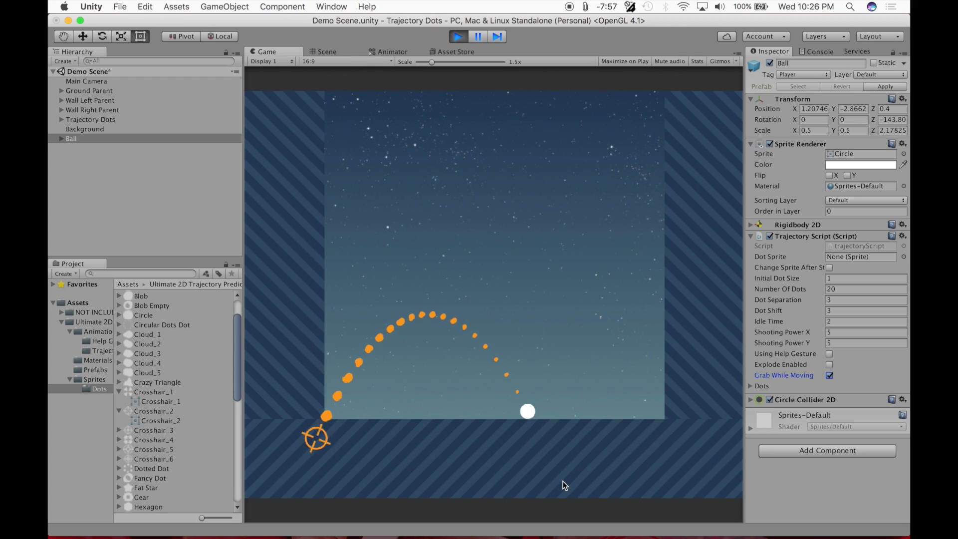
key("super+p")
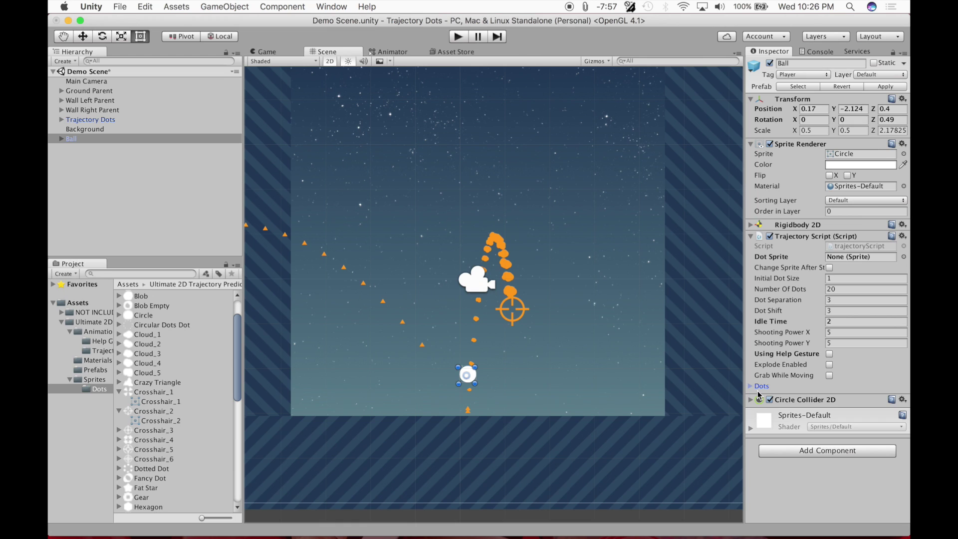
- Expand the Ball's Dots list to check its size of 40 and Element 0, then collapse it
left_click(750, 387)
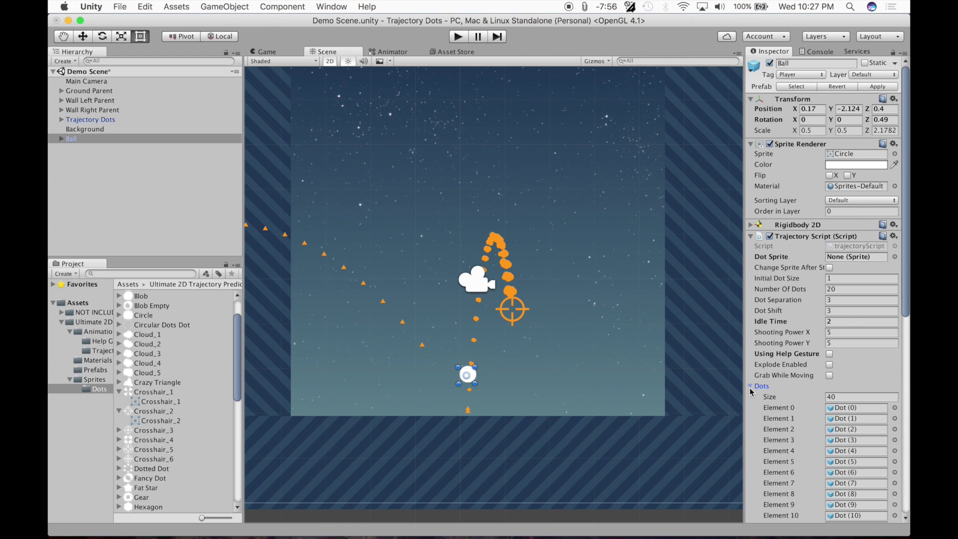
scroll(751, 392, "down", 4)
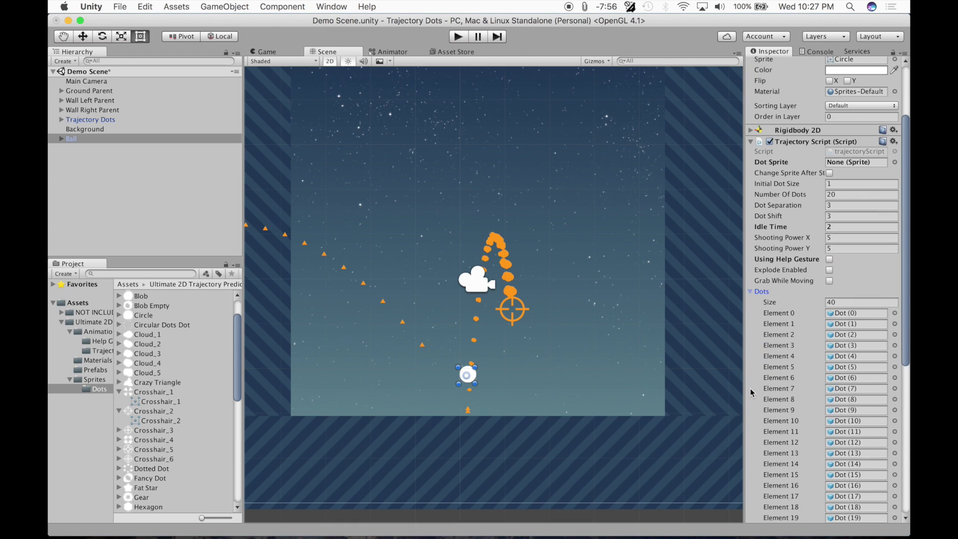
left_click(832, 303)
left_click(841, 303)
left_click(840, 316)
left_click(837, 303)
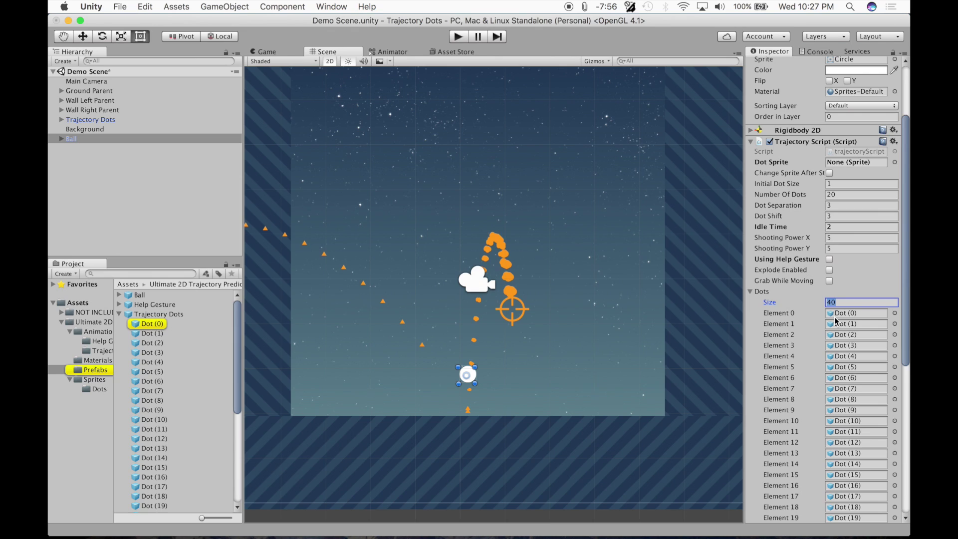
left_click(752, 293)
left_click(751, 292)
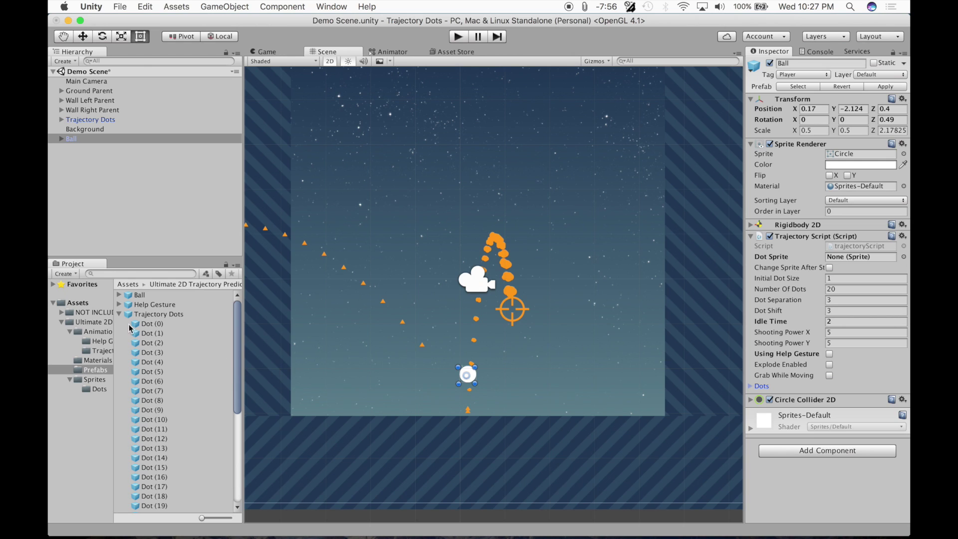
- Browse the Sprites and Materials folders, play the Bomb Scene at 1x scale, and launch the bomb
left_click(95, 380)
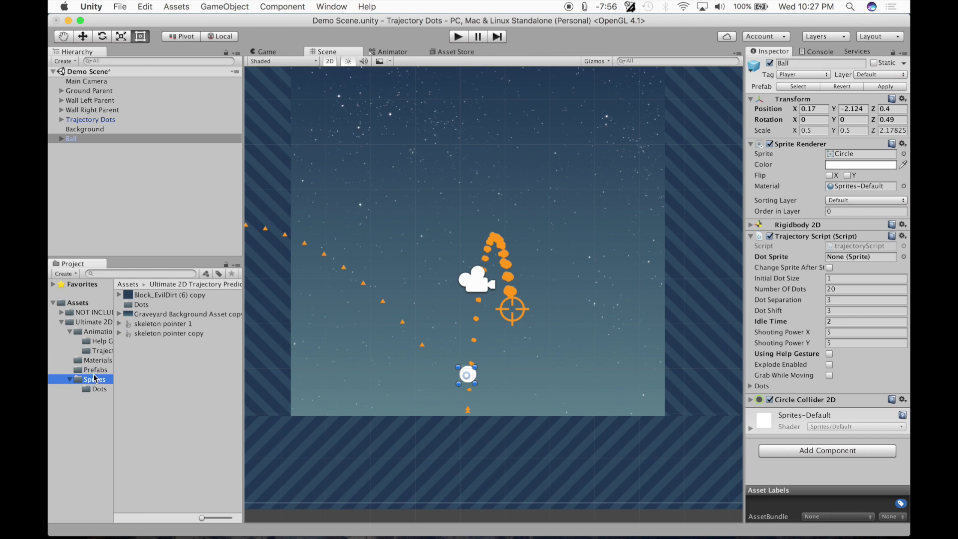
left_click(94, 361)
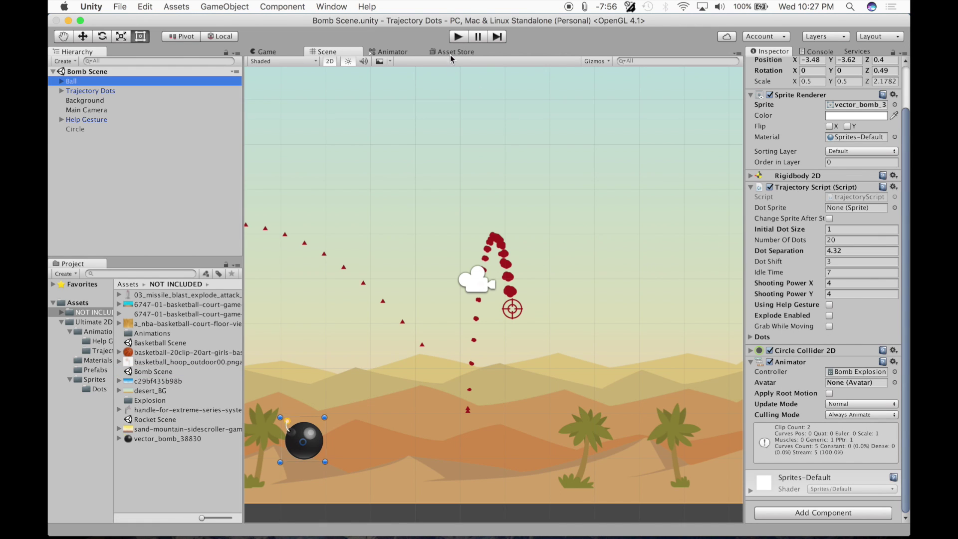
left_click(458, 37)
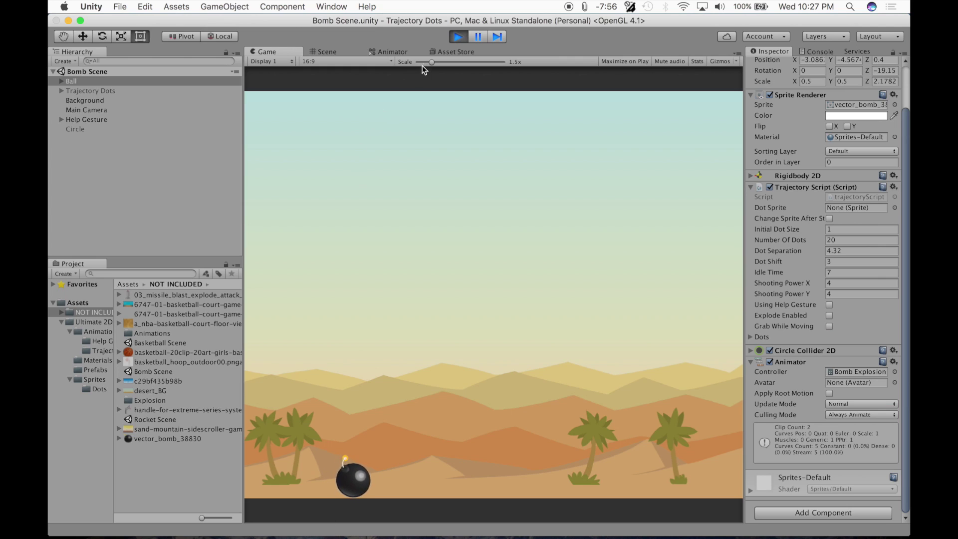
left_click_drag(431, 62, 417, 61)
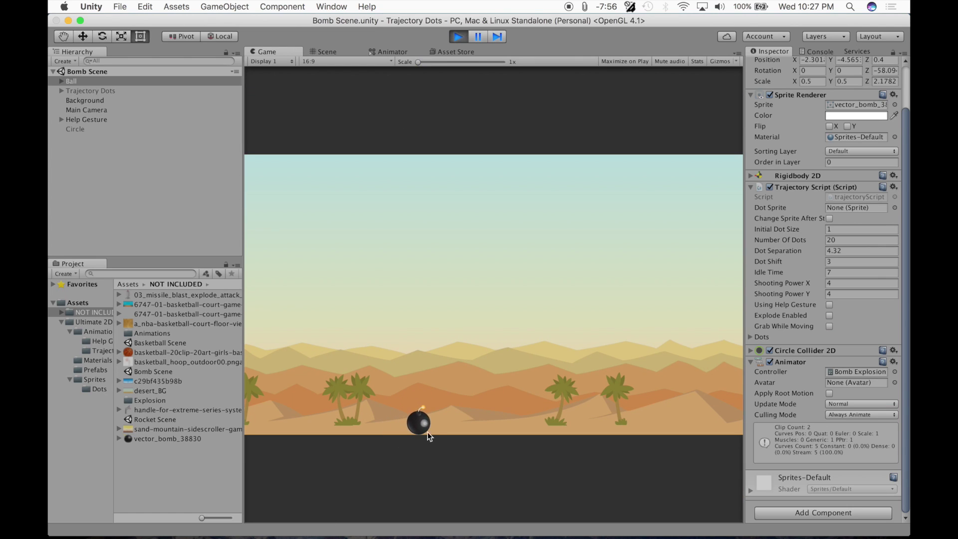
left_click_drag(425, 488, 414, 517)
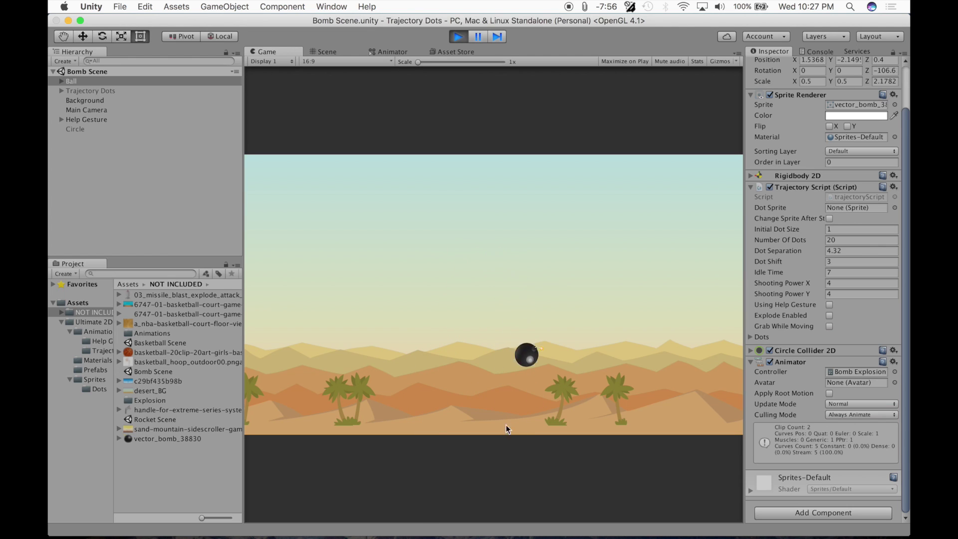
left_click(459, 37)
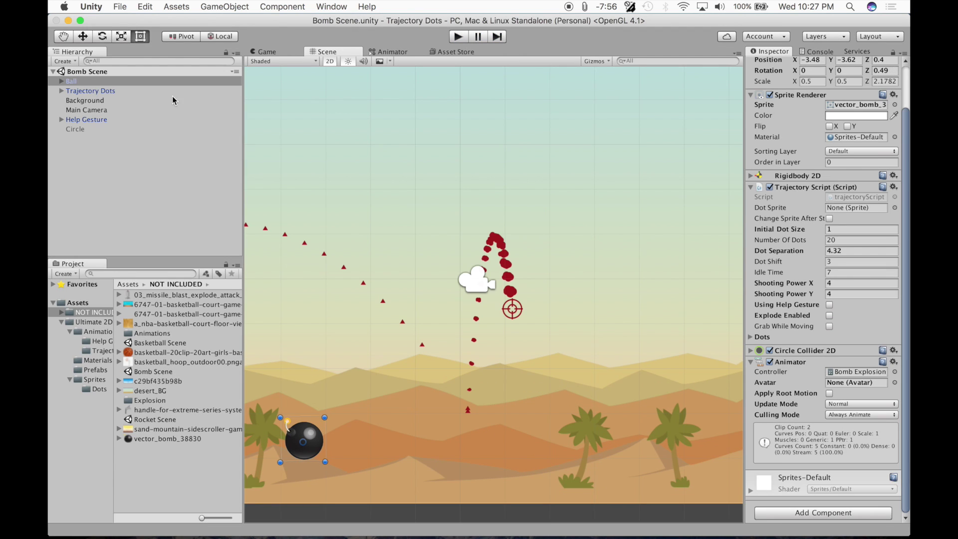
- Check Trajectory Dots scale, then give Ball an Initial Dot Size of 5 and enable Explode
left_click(170, 93)
left_click(819, 131)
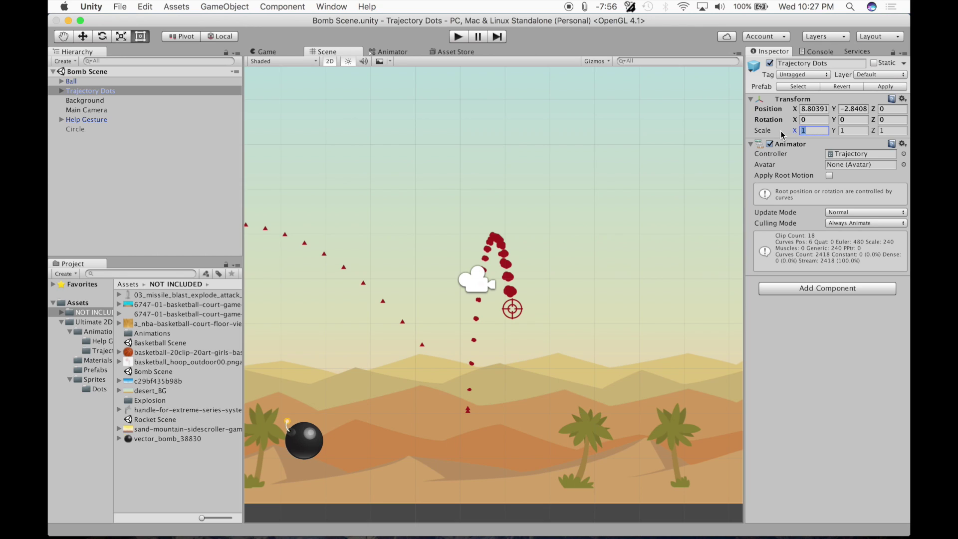
left_click(70, 81)
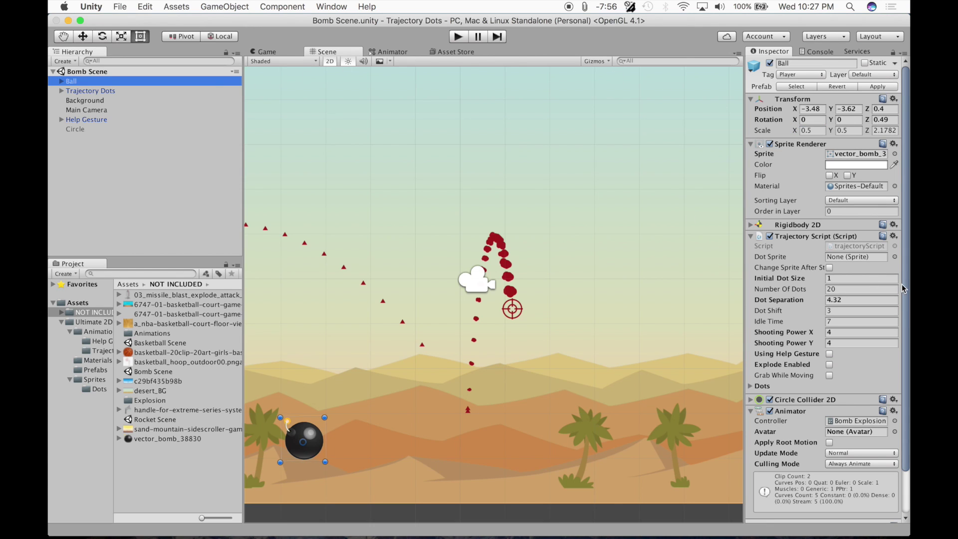
left_click(794, 282)
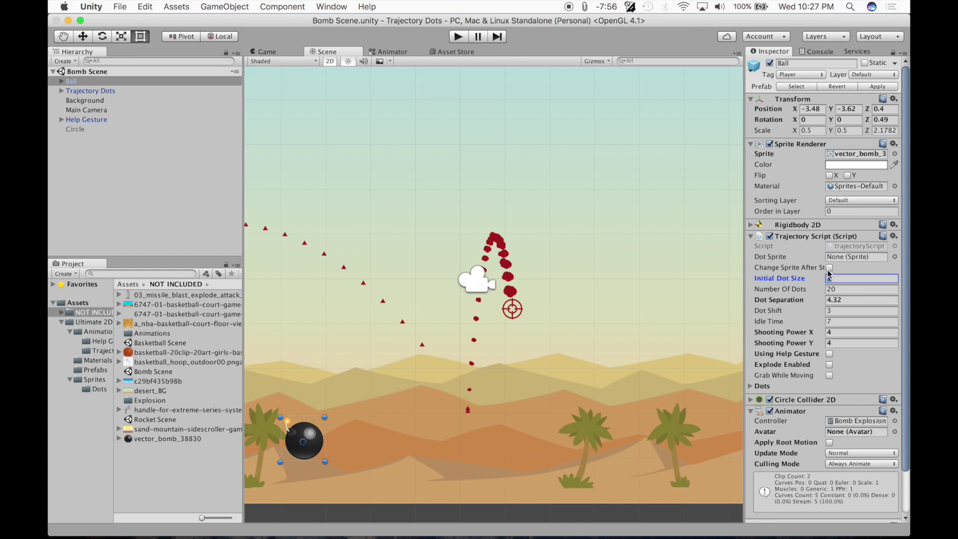
key("Return")
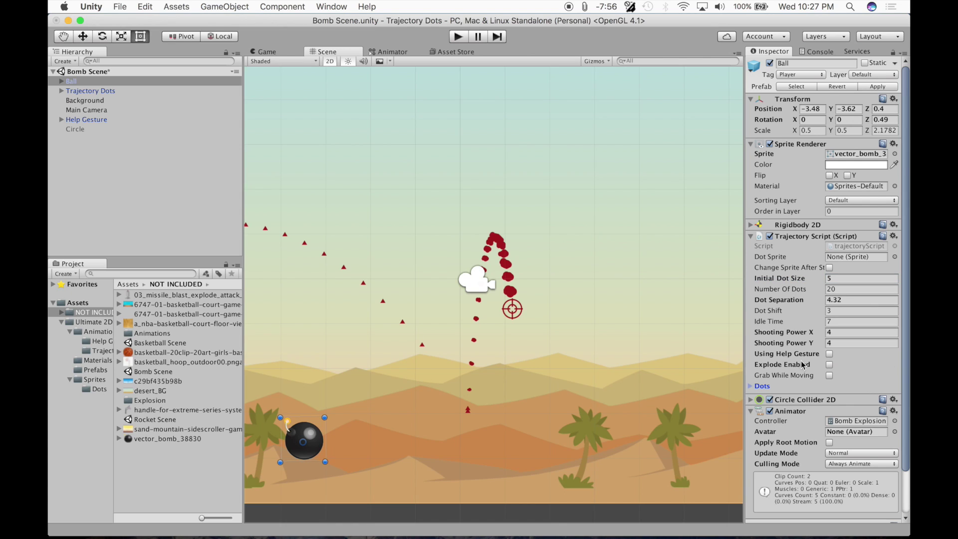
left_click(828, 365)
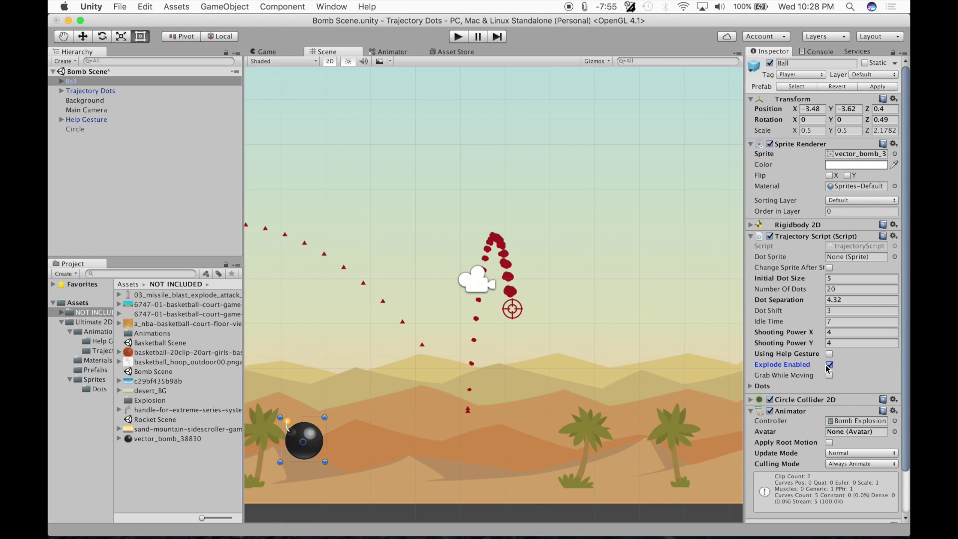
key("ctrl+Right")
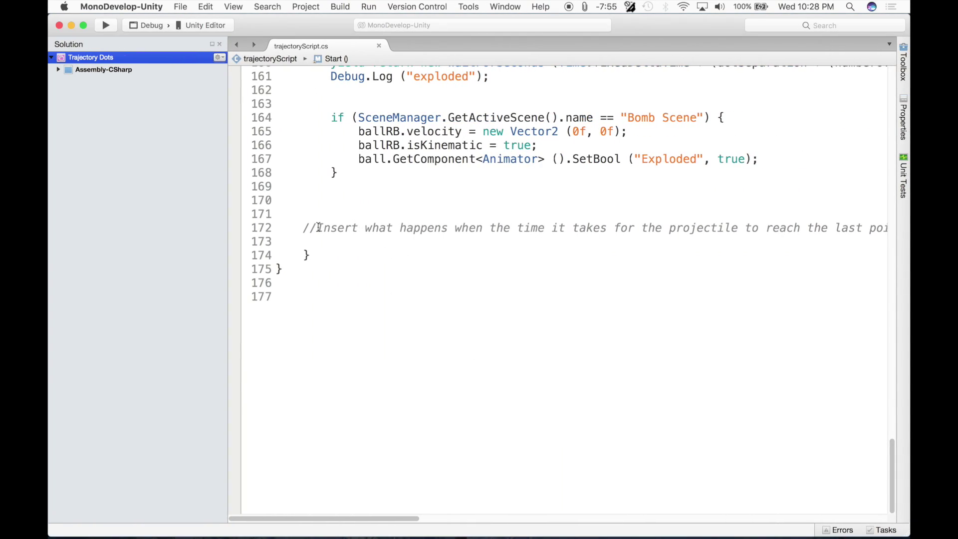
- Scroll up to the explode() coroutine in trajectoryScript.cs and select its name and comment
scroll(319, 227, "up", 2)
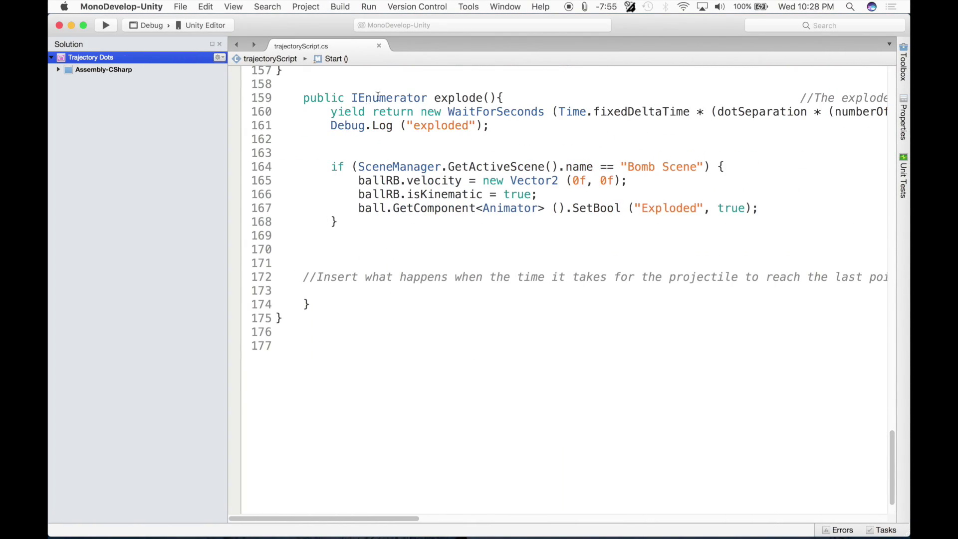
double_click(445, 97)
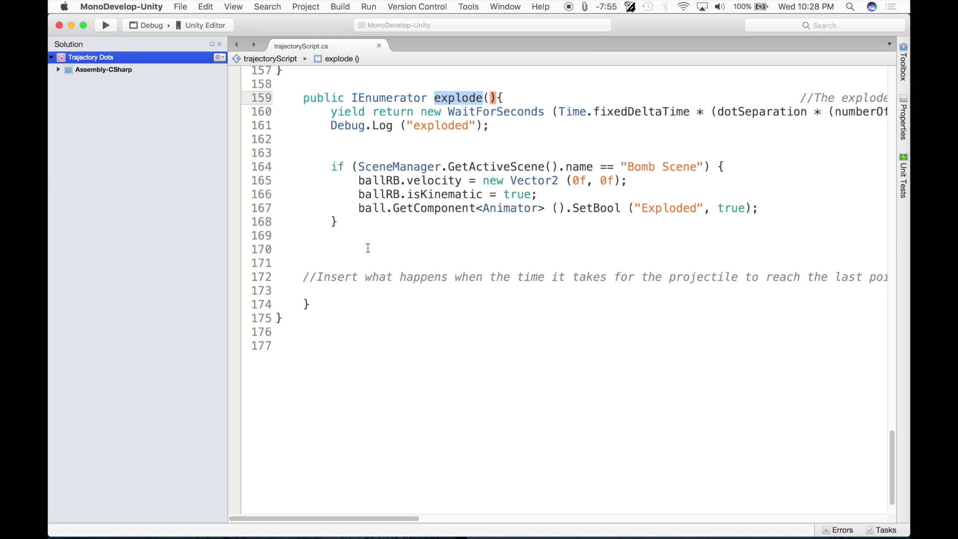
left_click_drag(303, 277, 535, 270)
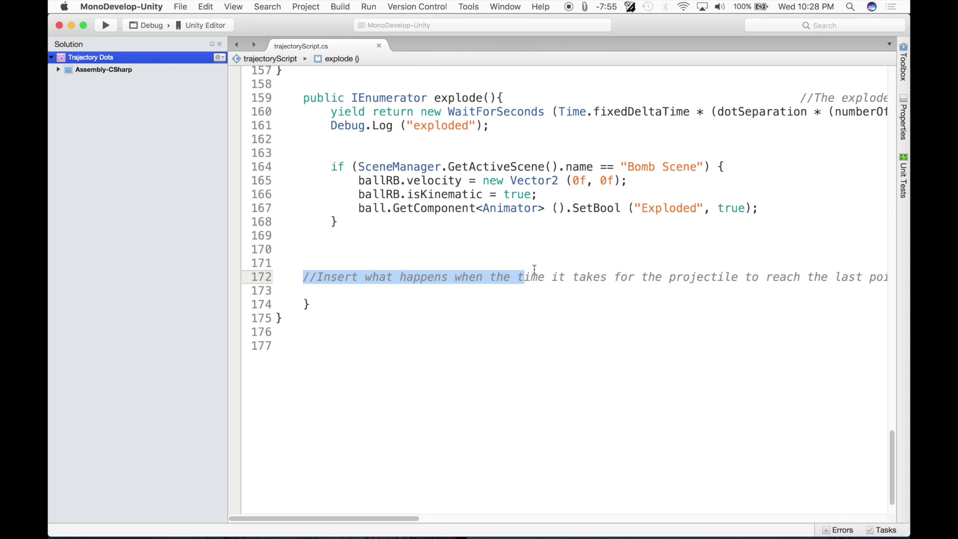
left_click(423, 225)
left_click(416, 249)
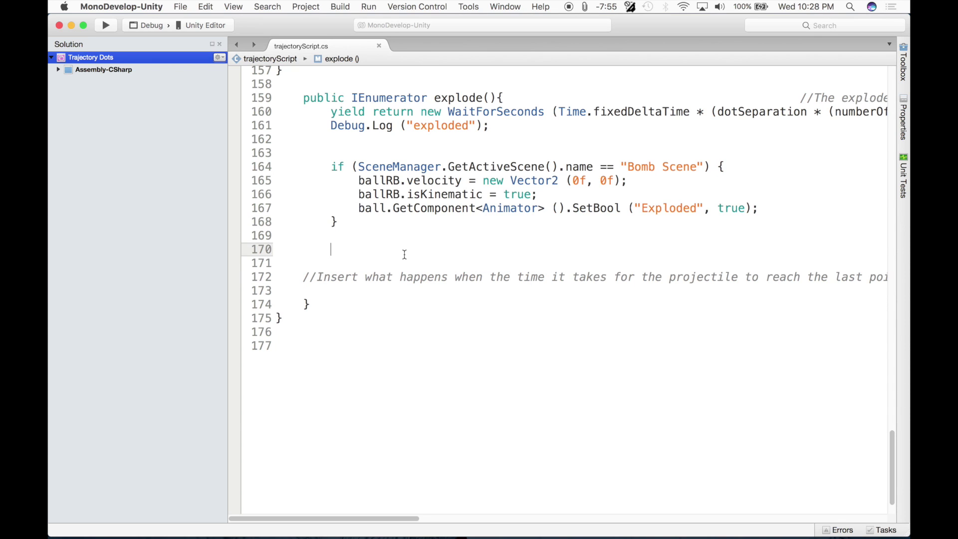
left_click(630, 7)
left_click(356, 224)
- Paste a copy of the Bomb Scene if-block, delete it again, and return to Unity
type("if (SceneManager.GetActiveScene().name == \"Bomb Scene\") { ballRB.velocity = new Vector2 (0f, 0f); ballRB.isKinematic = true; ball.GetComponent<Animator> ().SetBool (\"Exploded\", true); }")
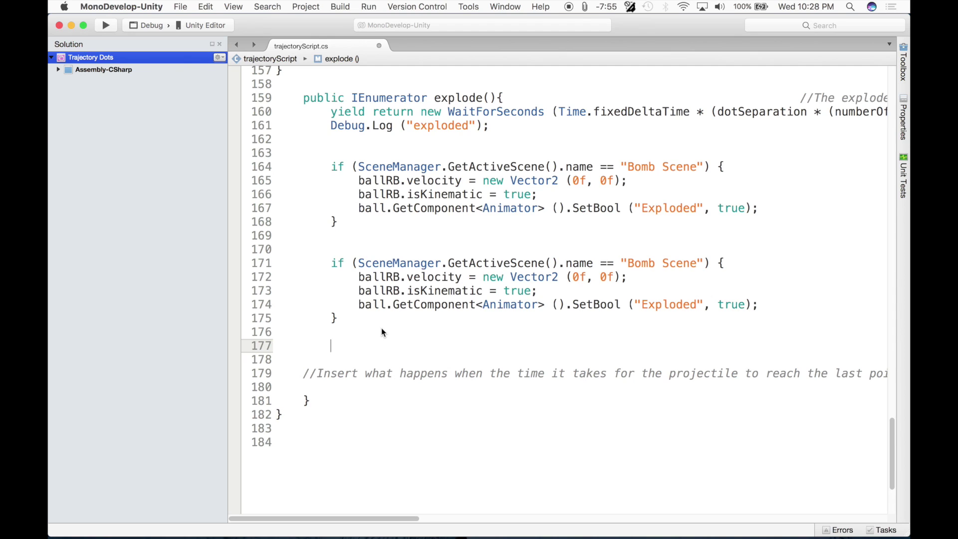
left_click_drag(361, 319, 299, 237)
key("BackSpace")
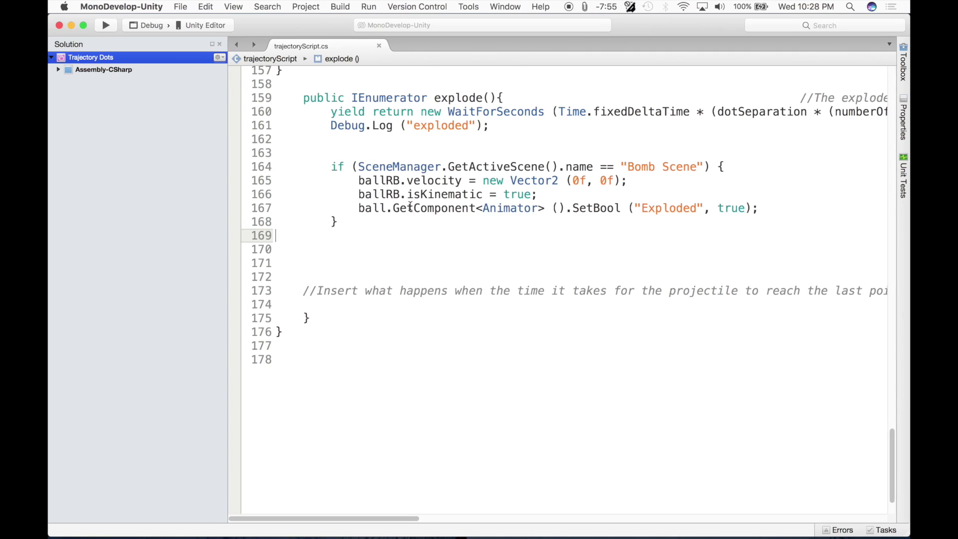
key("super+Tab")
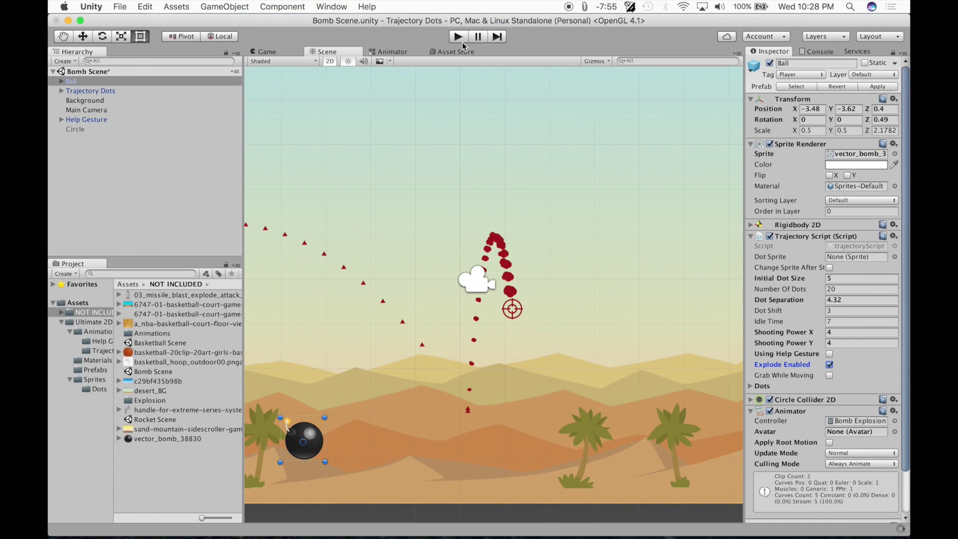
- Launch the bomb, set Trajectory Dots scale X/Y to 3, launch again with bigger dots, then stop
left_click(457, 37)
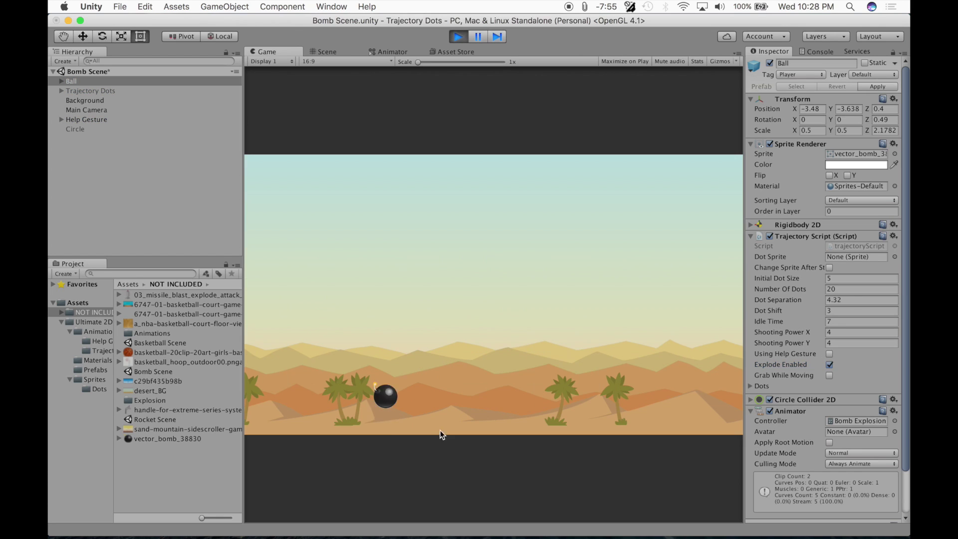
left_click_drag(378, 486, 380, 425)
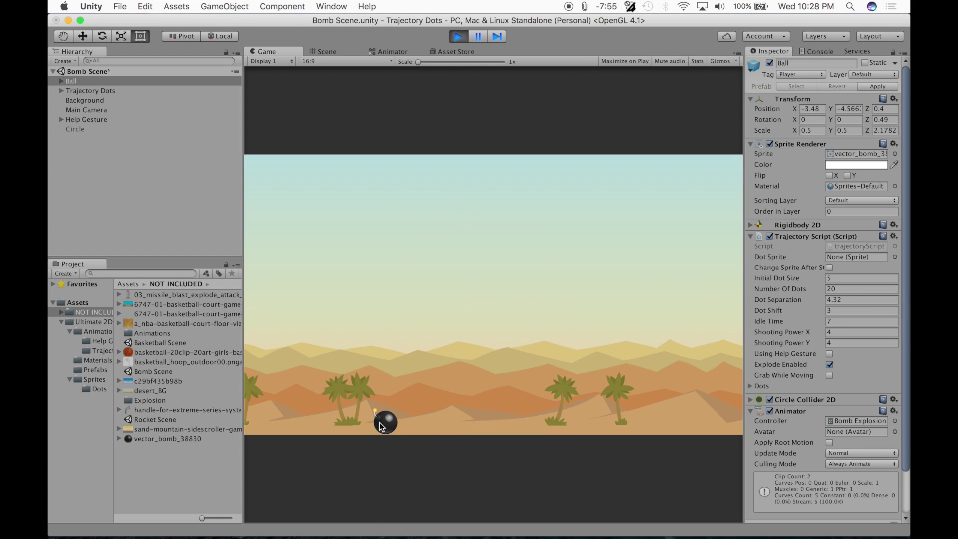
left_click(126, 91)
left_click(815, 131)
type("3")
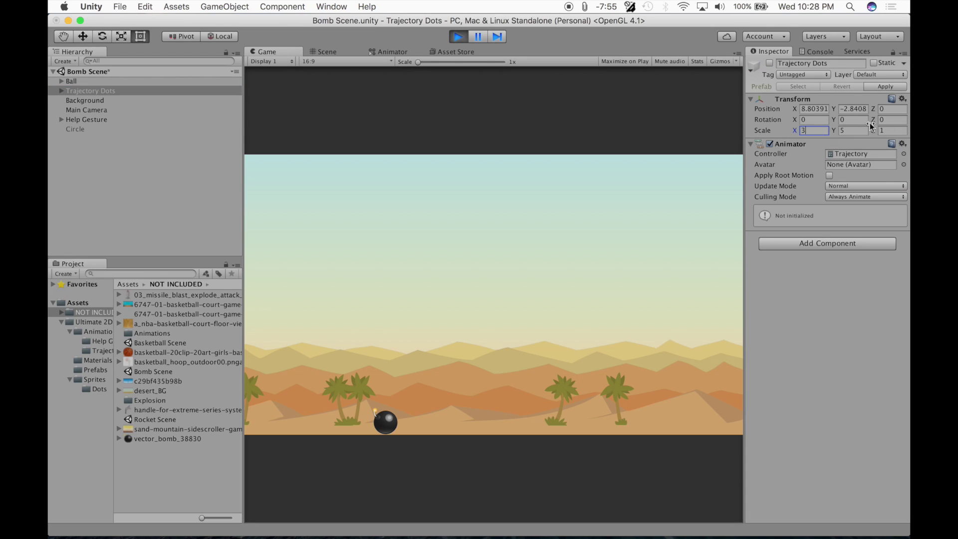
key("Tab")
type("3")
left_click(458, 37)
left_click_drag(382, 462, 355, 536)
left_click(458, 37)
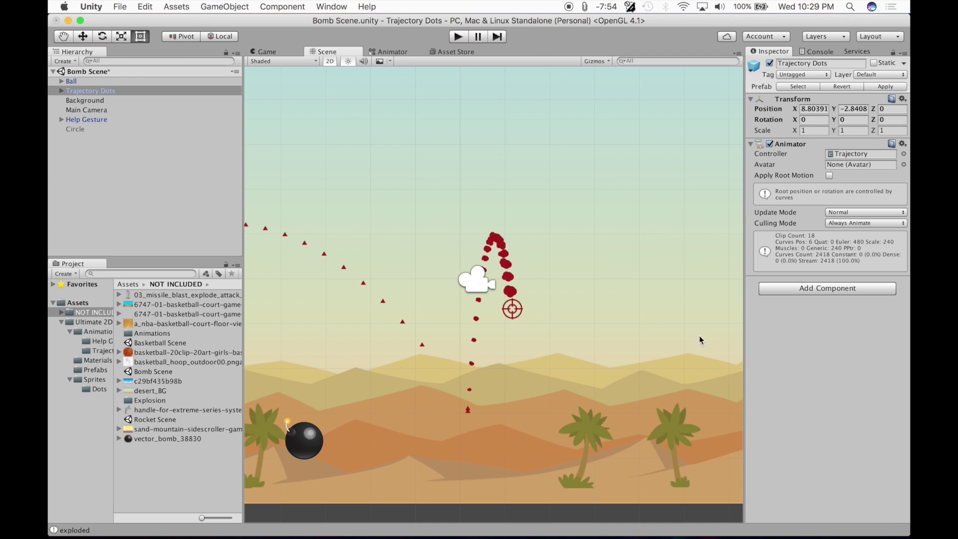
- Highlight the Bomb Scene if-block on lines 163–168 of trajectoryScript.cs, then return to Unity
key("super+Tab")
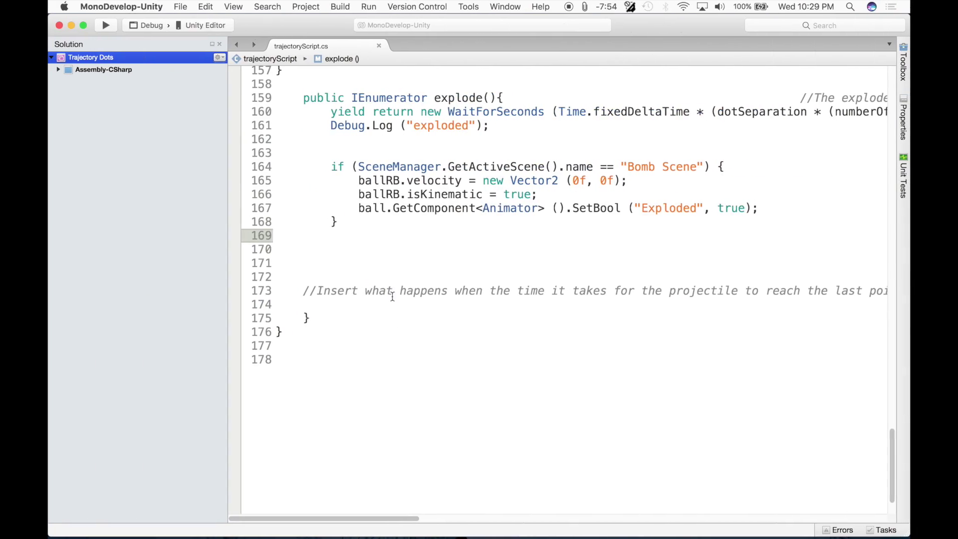
left_click_drag(331, 152, 377, 229)
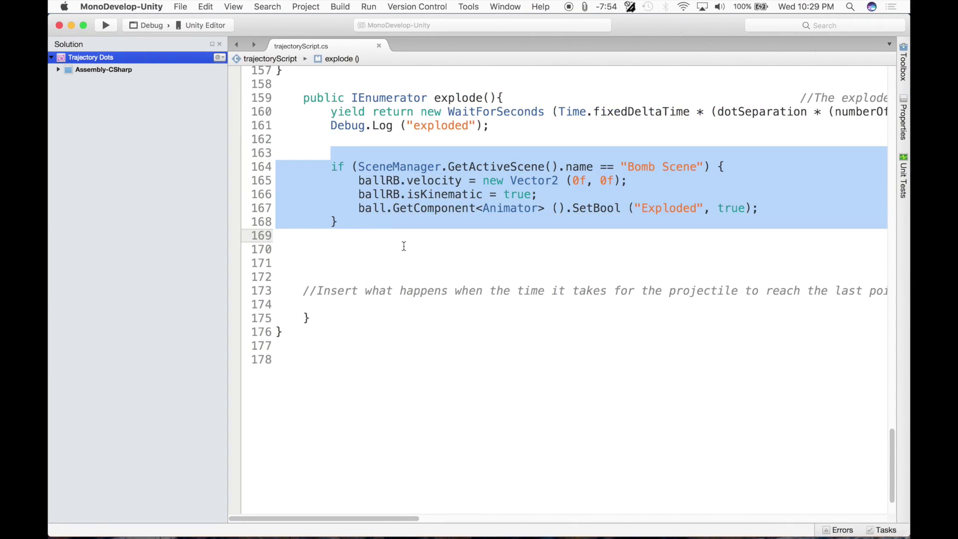
key("super+Tab")
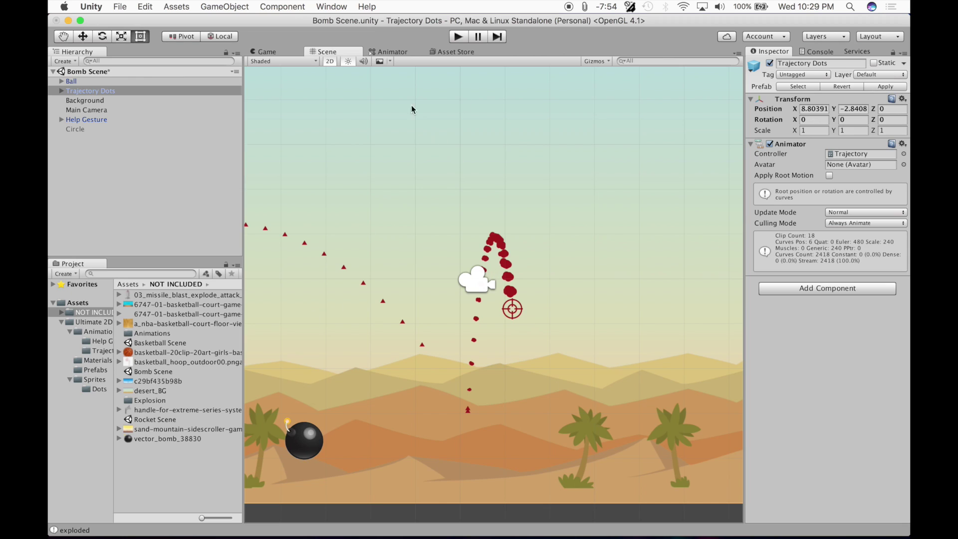
left_click(457, 37)
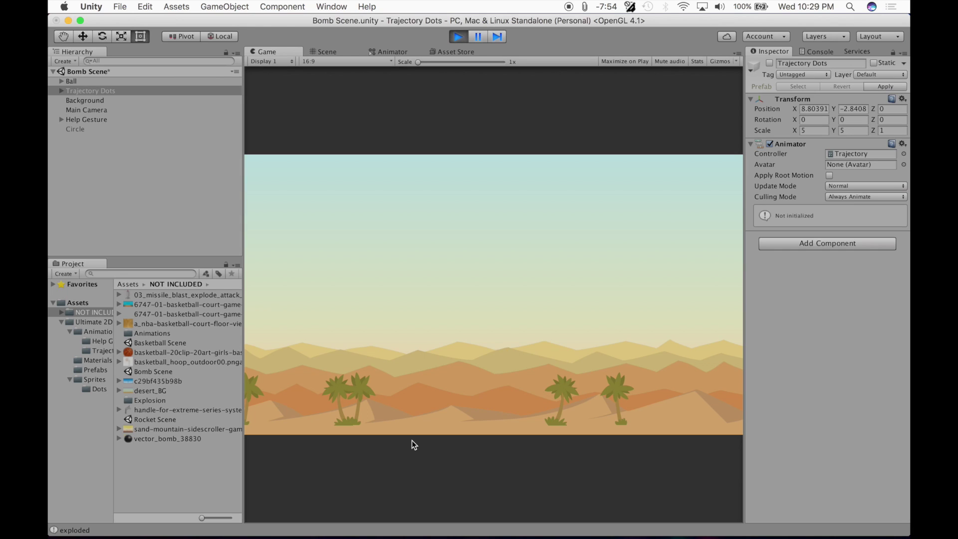
key("super+p")
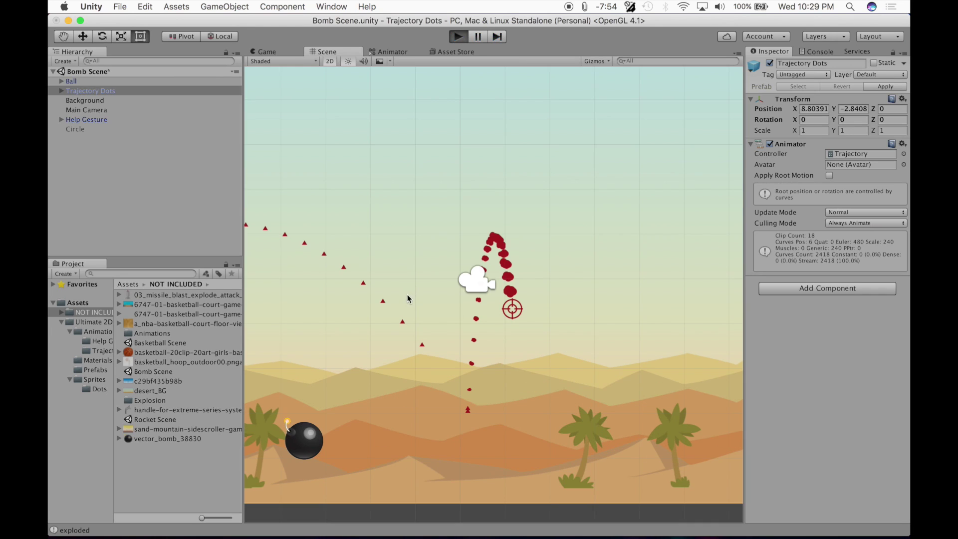
key("super+p")
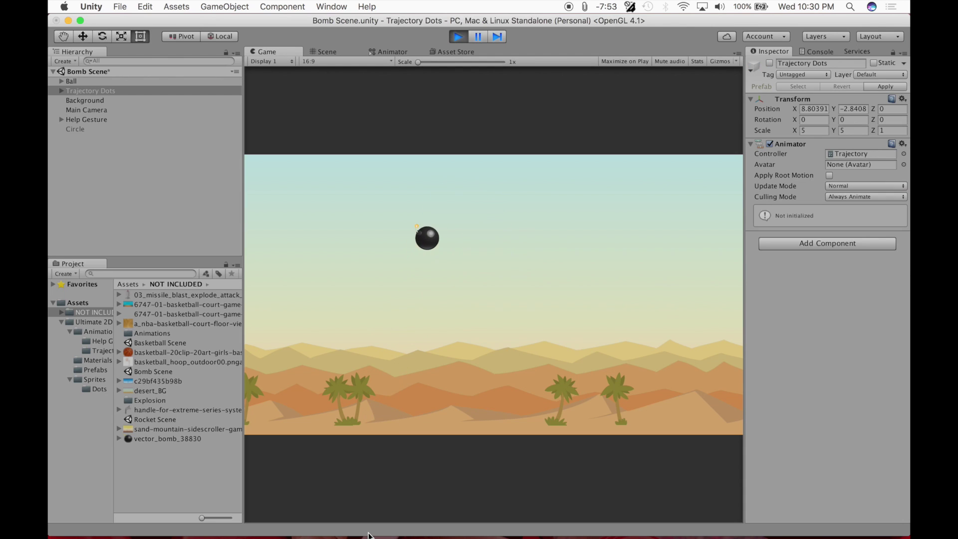
left_click(457, 37)
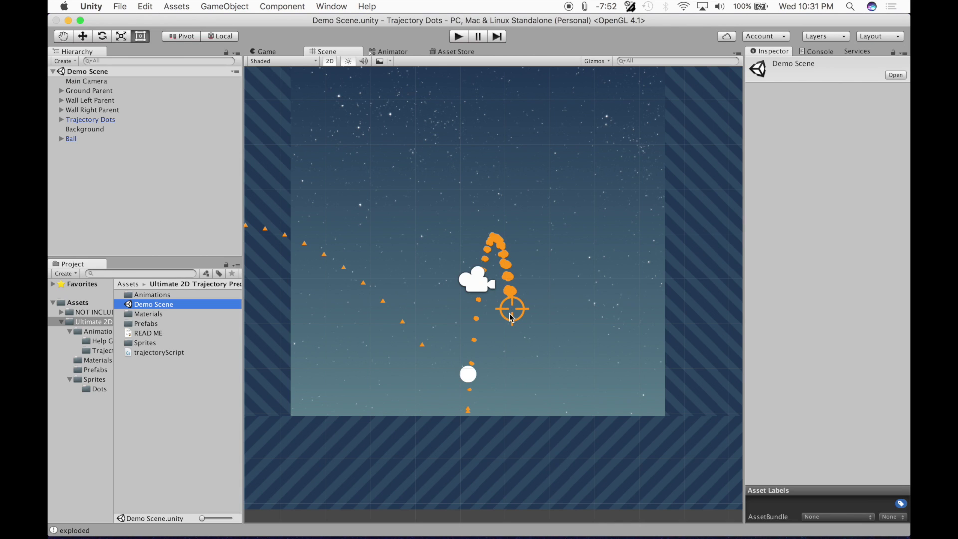
- Select Trajectory Dots in the Demo Scene hierarchy to show its animator controller
left_click(512, 309)
left_click(408, 53)
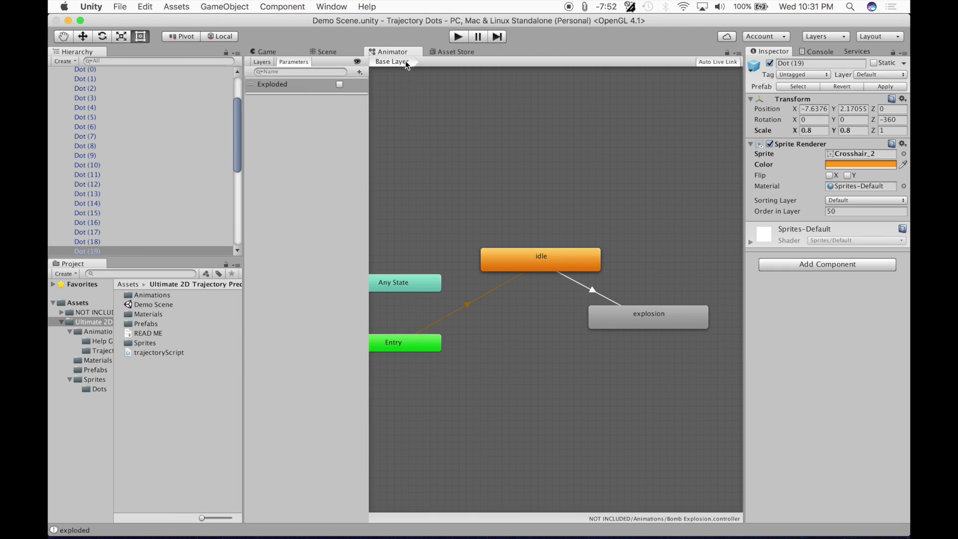
scroll(127, 106, "up", 5)
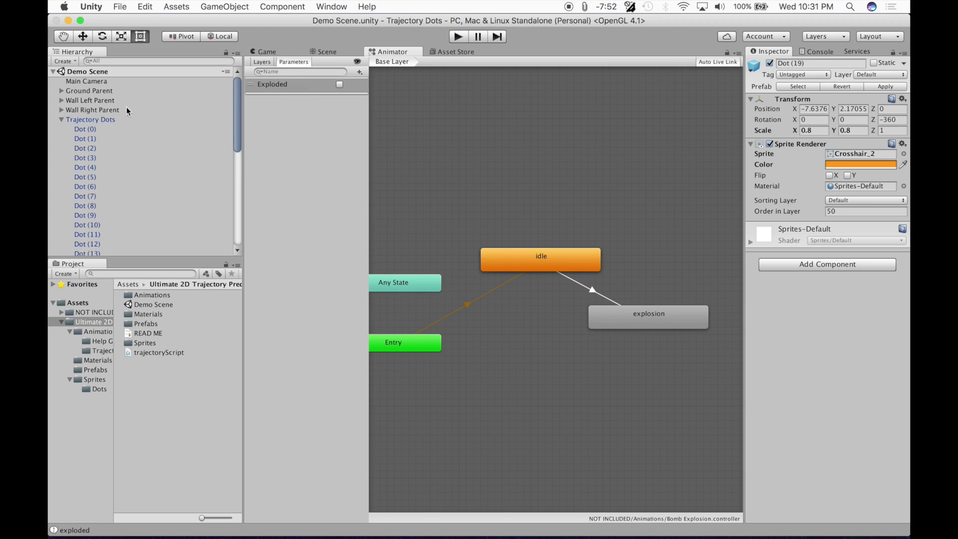
left_click(89, 112)
left_click(62, 117)
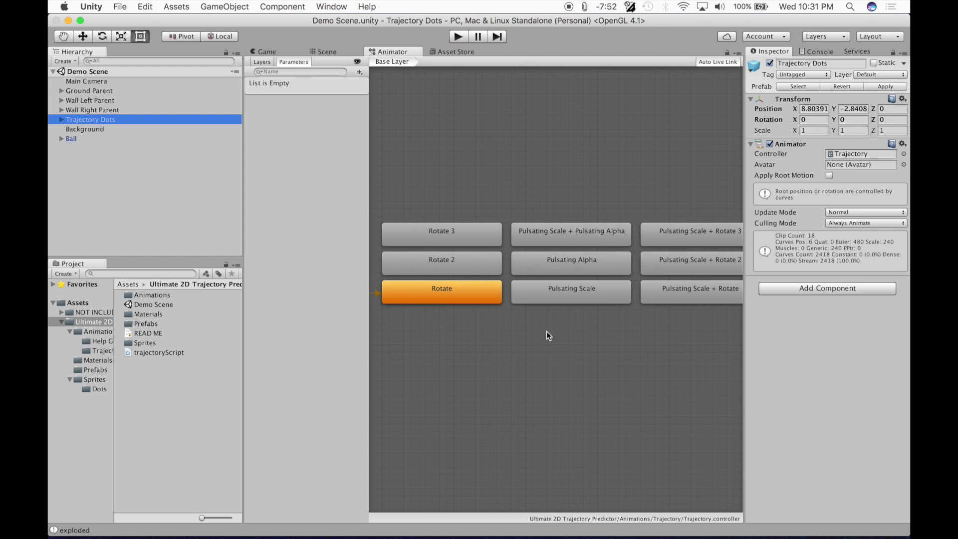
- Inspect the Pulsating Scale state in the Animator graph, then go back to the Scene view
middle_click_drag(606, 327, 532, 338)
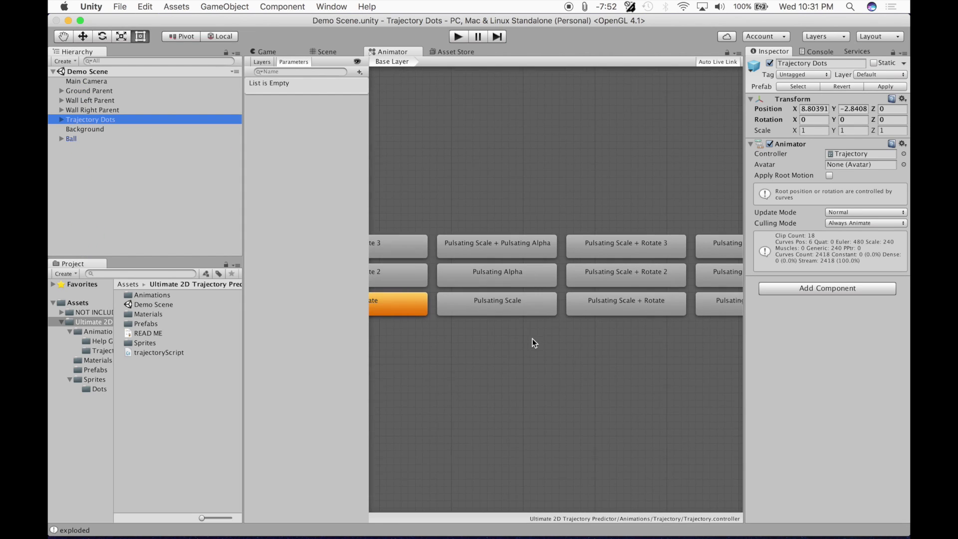
right_click(507, 302)
left_click(500, 319)
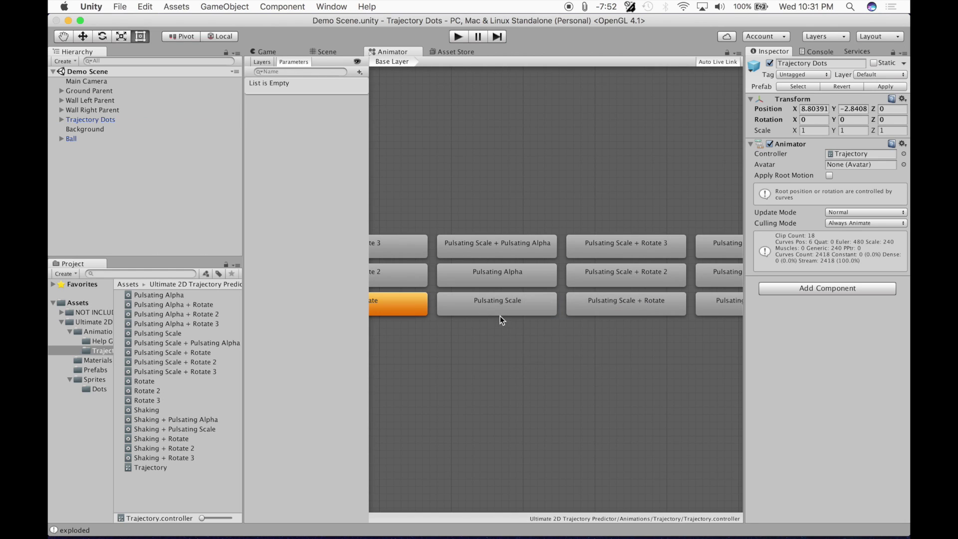
left_click(493, 309)
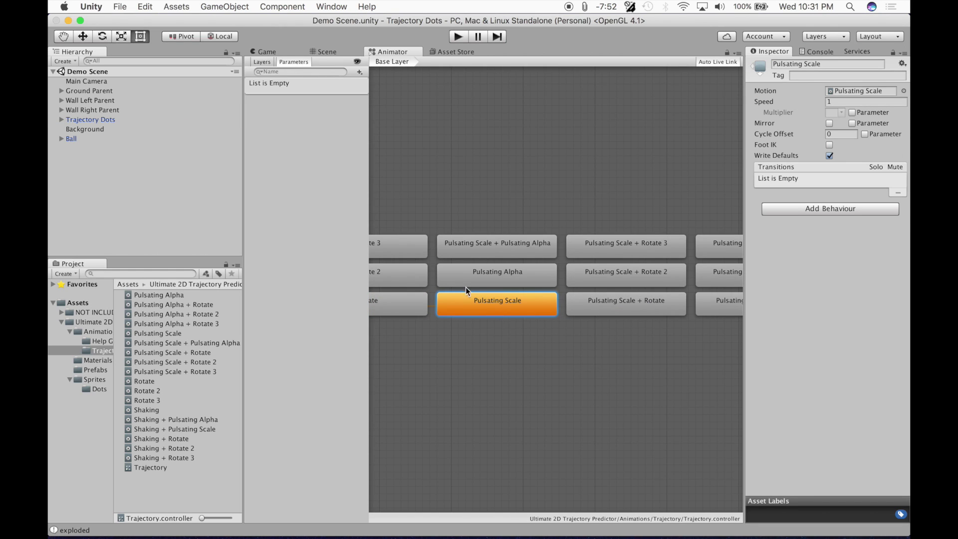
left_click(324, 51)
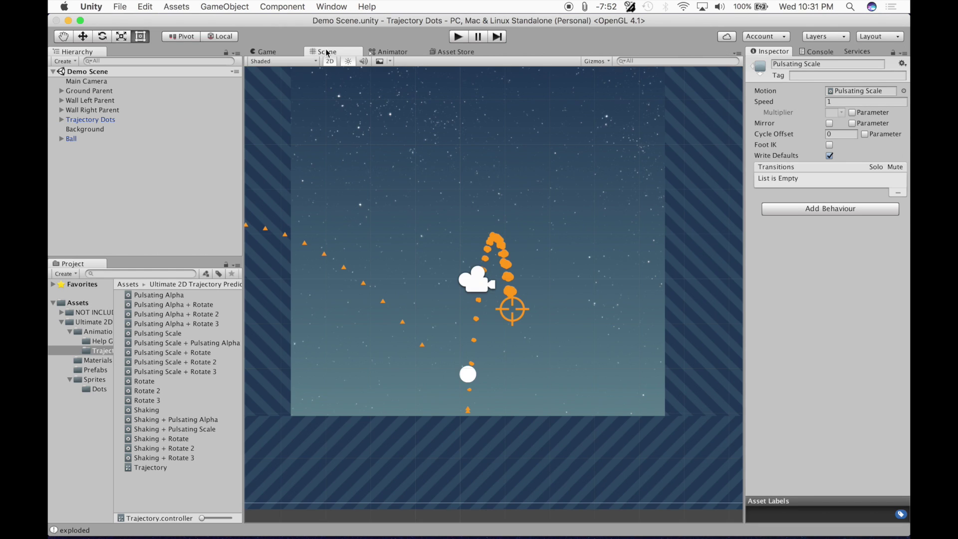
- Play the Demo Scene at 1.6x scale, pulling back the ball to preview the trajectory dots, then view the Animator
left_click(459, 38)
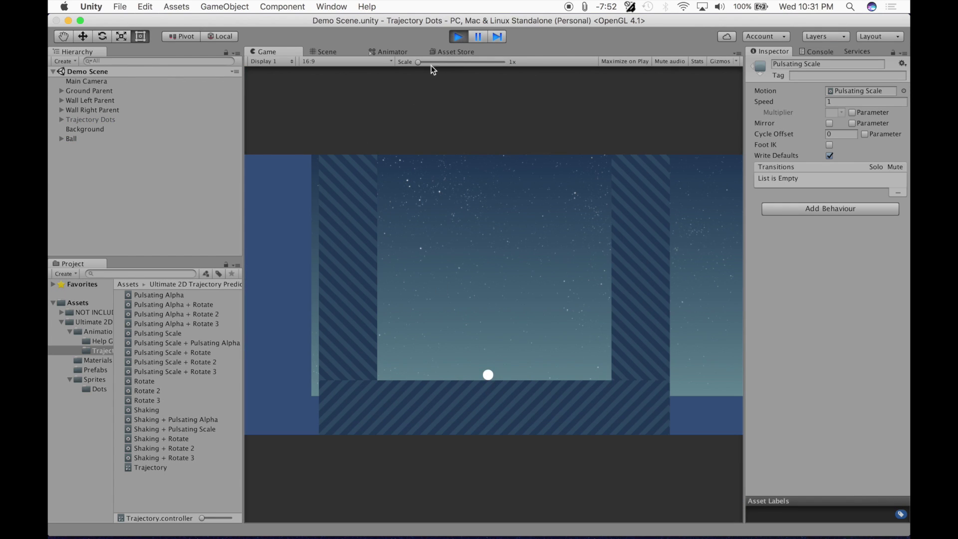
left_click(429, 62)
left_click_drag(480, 418, 492, 436)
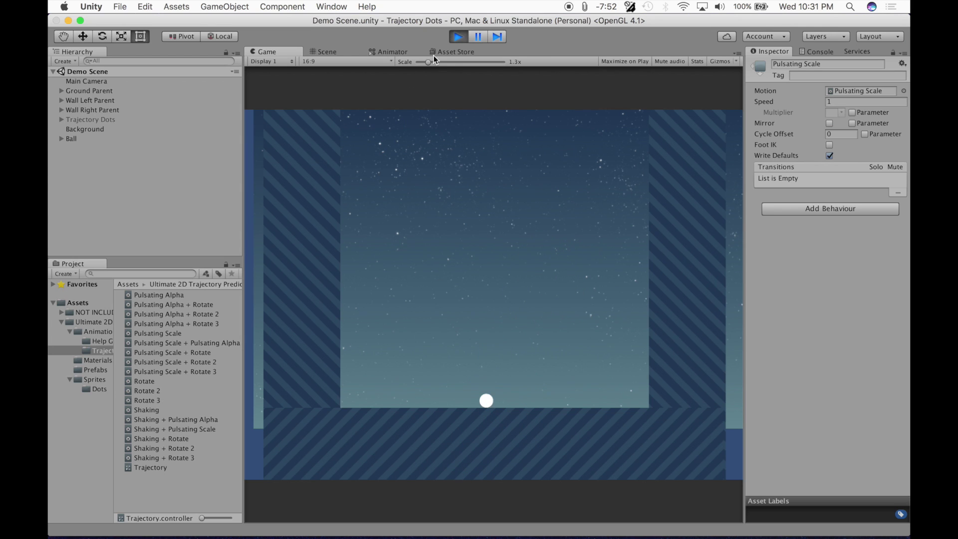
left_click_drag(428, 61, 435, 62)
mouse_move(489, 437)
left_mouse_down()
mouse_move(474, 525)
mouse_move(487, 427)
left_mouse_up()
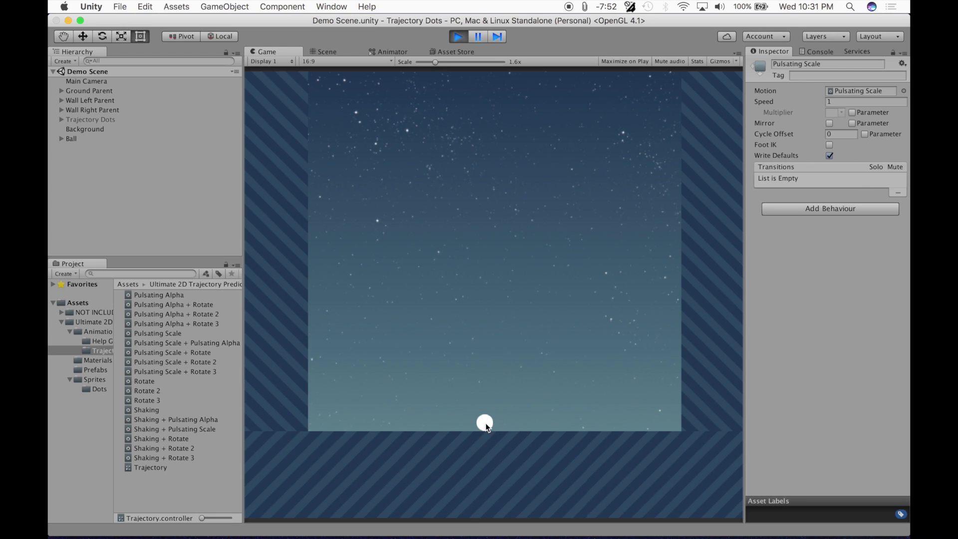
left_click(393, 51)
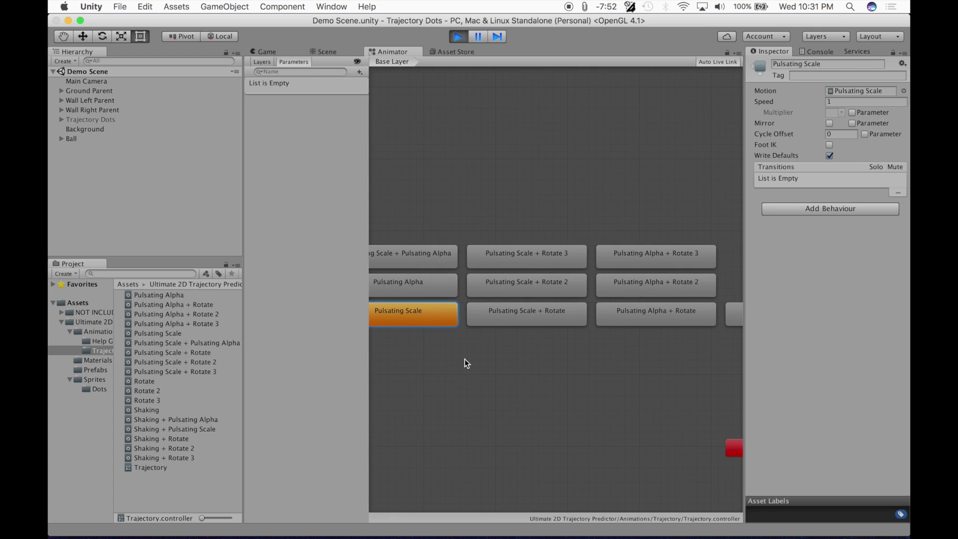
- Set Rotate 3 as the layer default state, watch the rotating dots in the Game view, then stop play
right_click(454, 275)
left_click(474, 289)
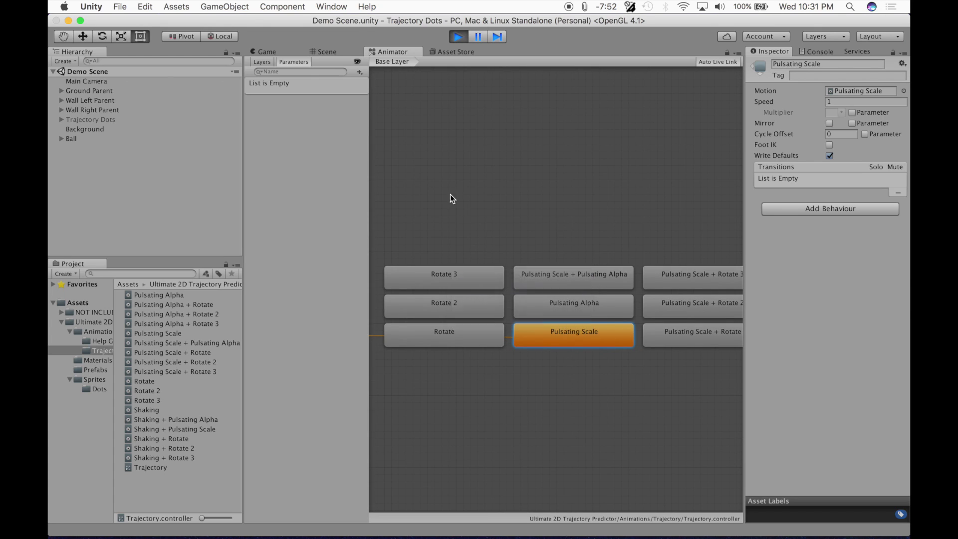
left_click(263, 51)
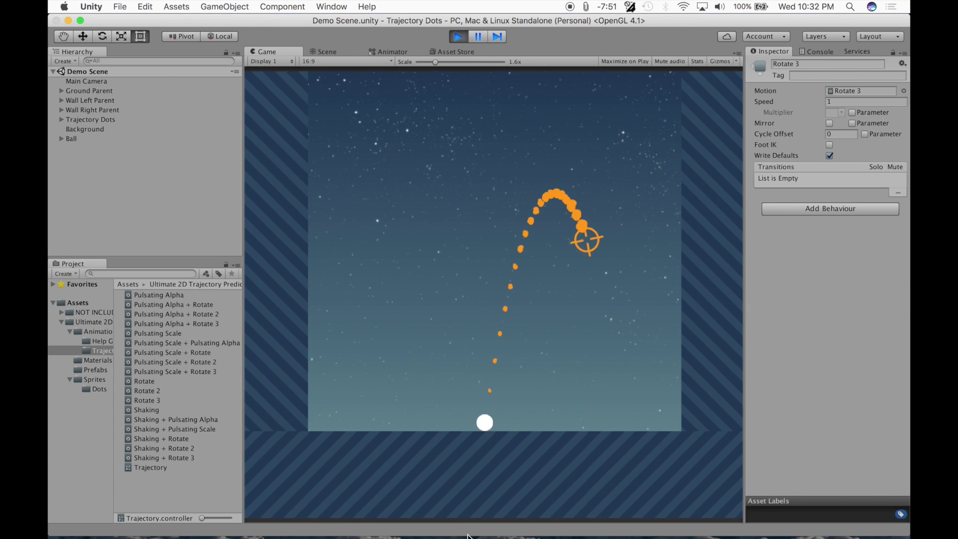
left_click(458, 36)
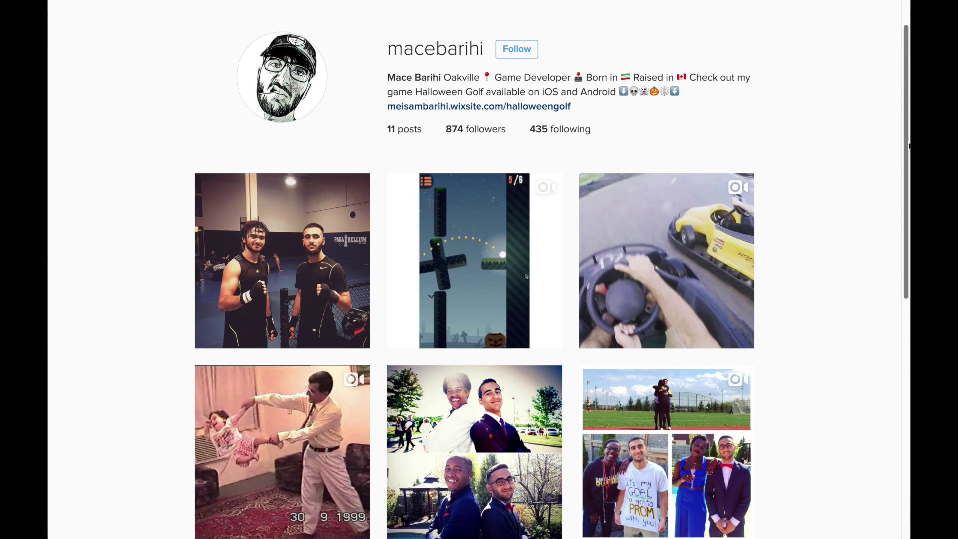
- Scroll through the developer's Instagram post grid, open the first post, then close it
scroll(479, 299, "down", 3)
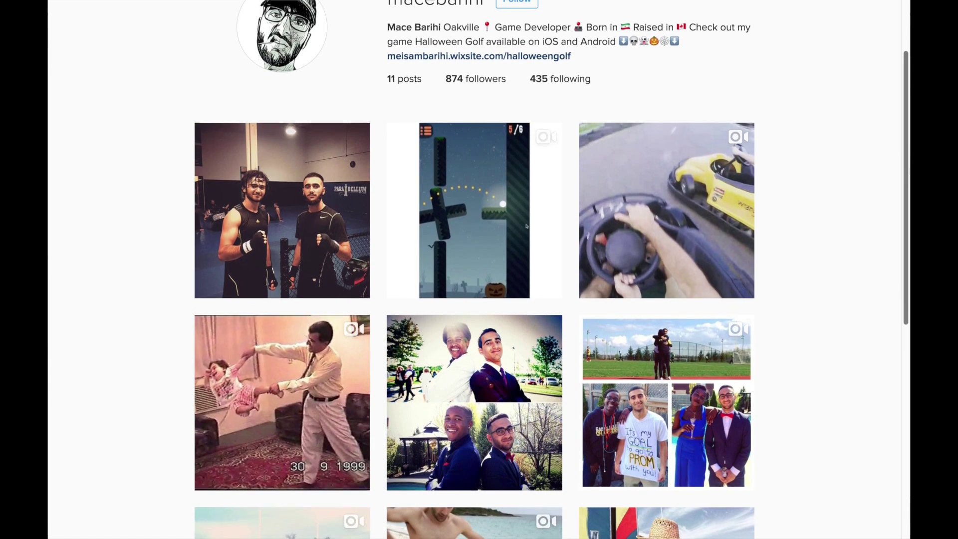
scroll(479, 300, "down", 6)
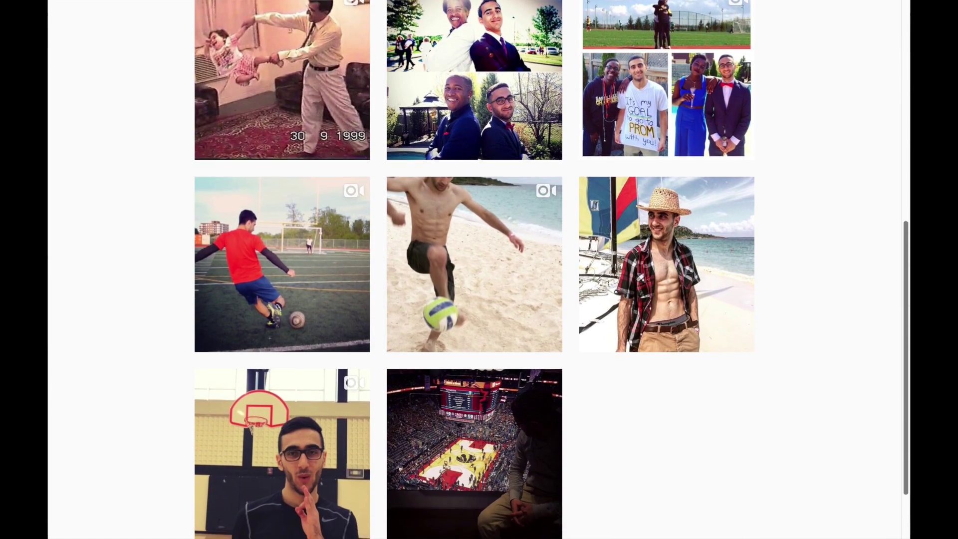
scroll(902, 333, "up", 7)
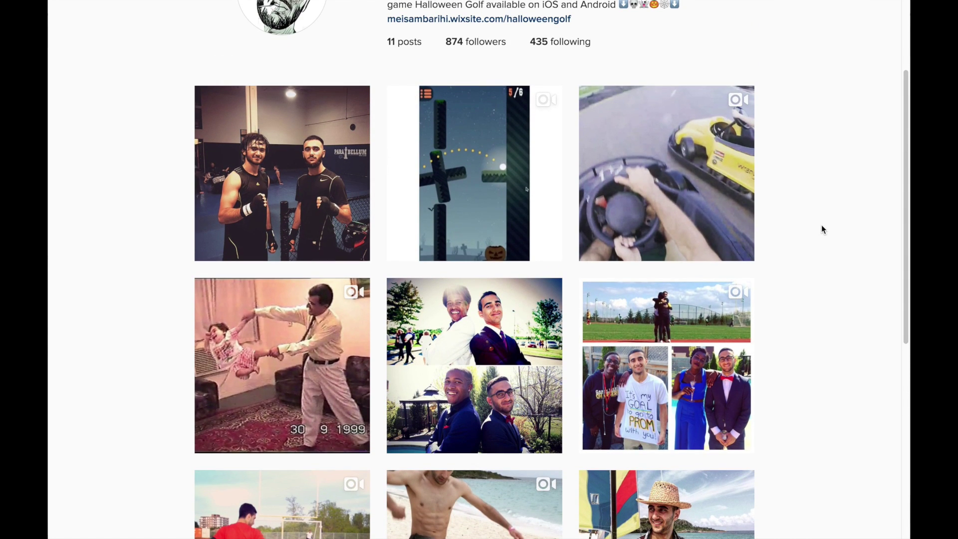
key("Return")
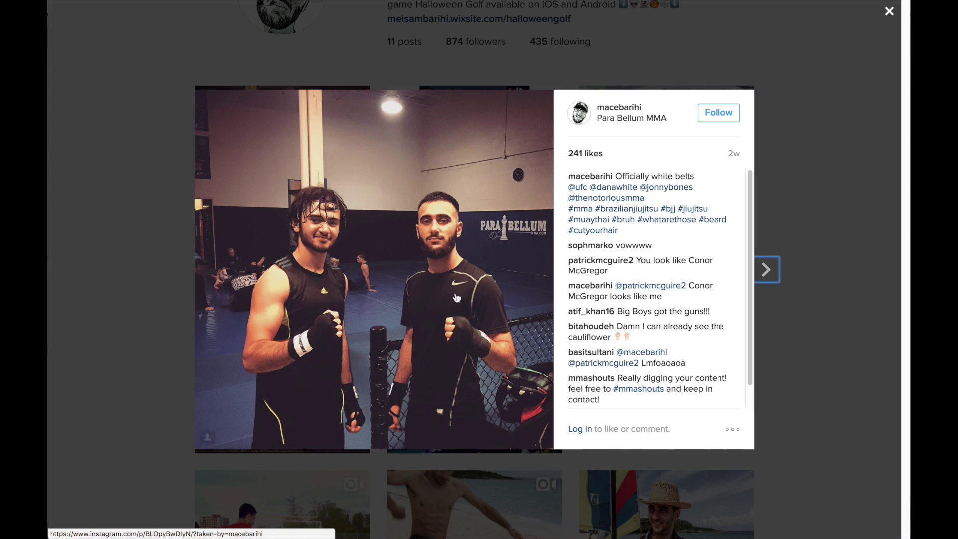
left_click(118, 224)
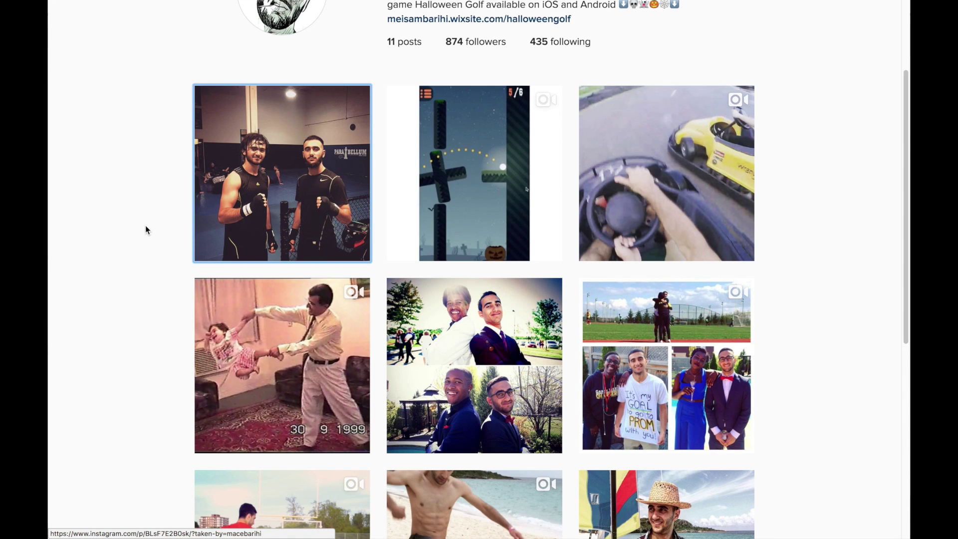